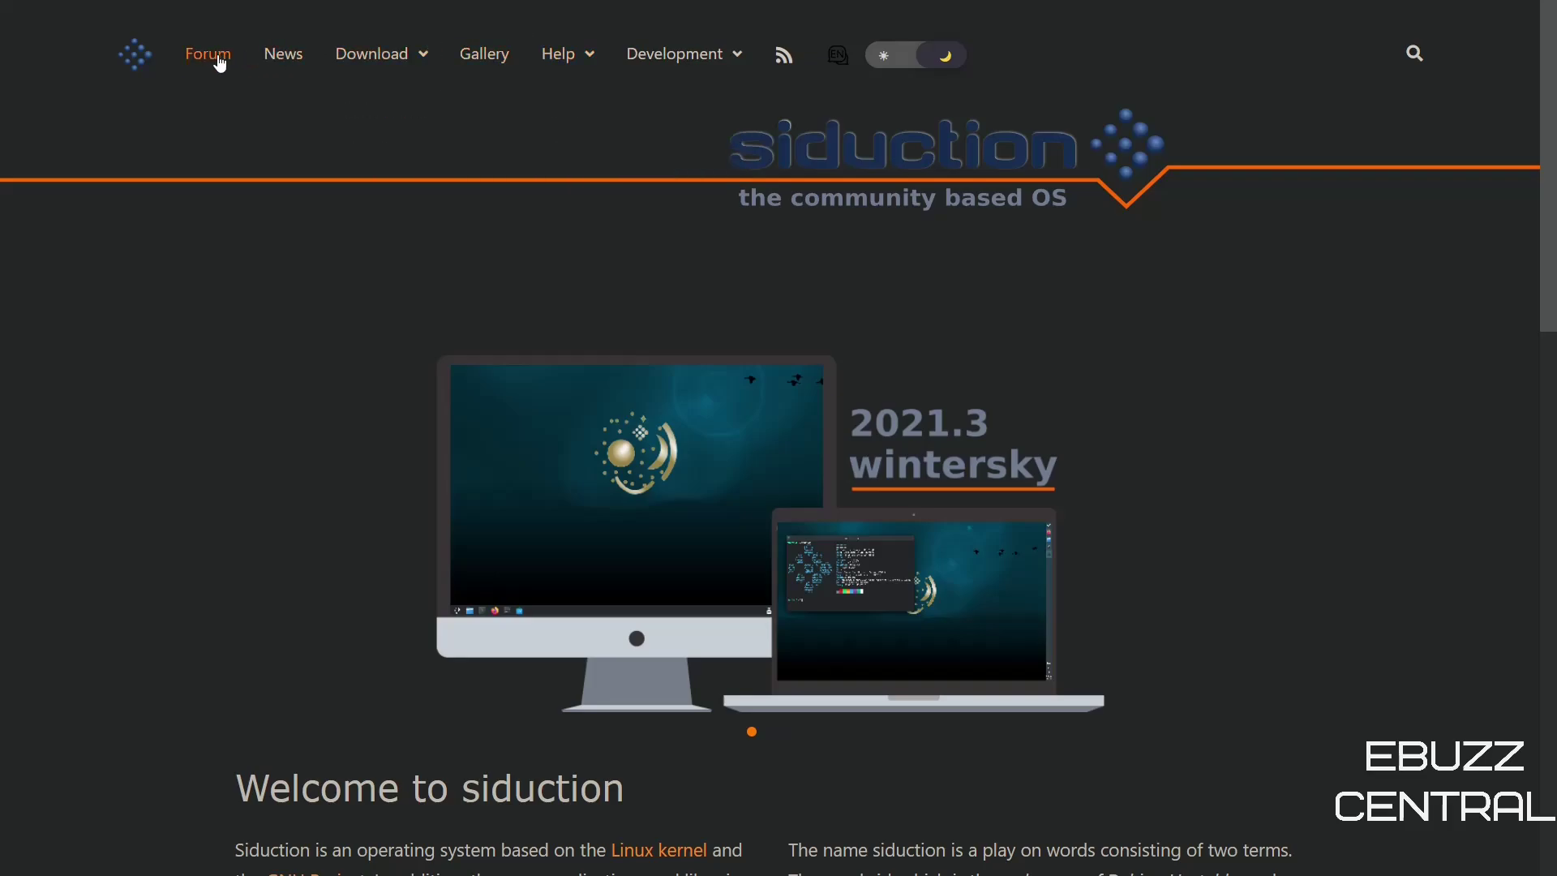
- Switch the siduction.org site to the light theme, then back to dark
mouse_move(366, 57)
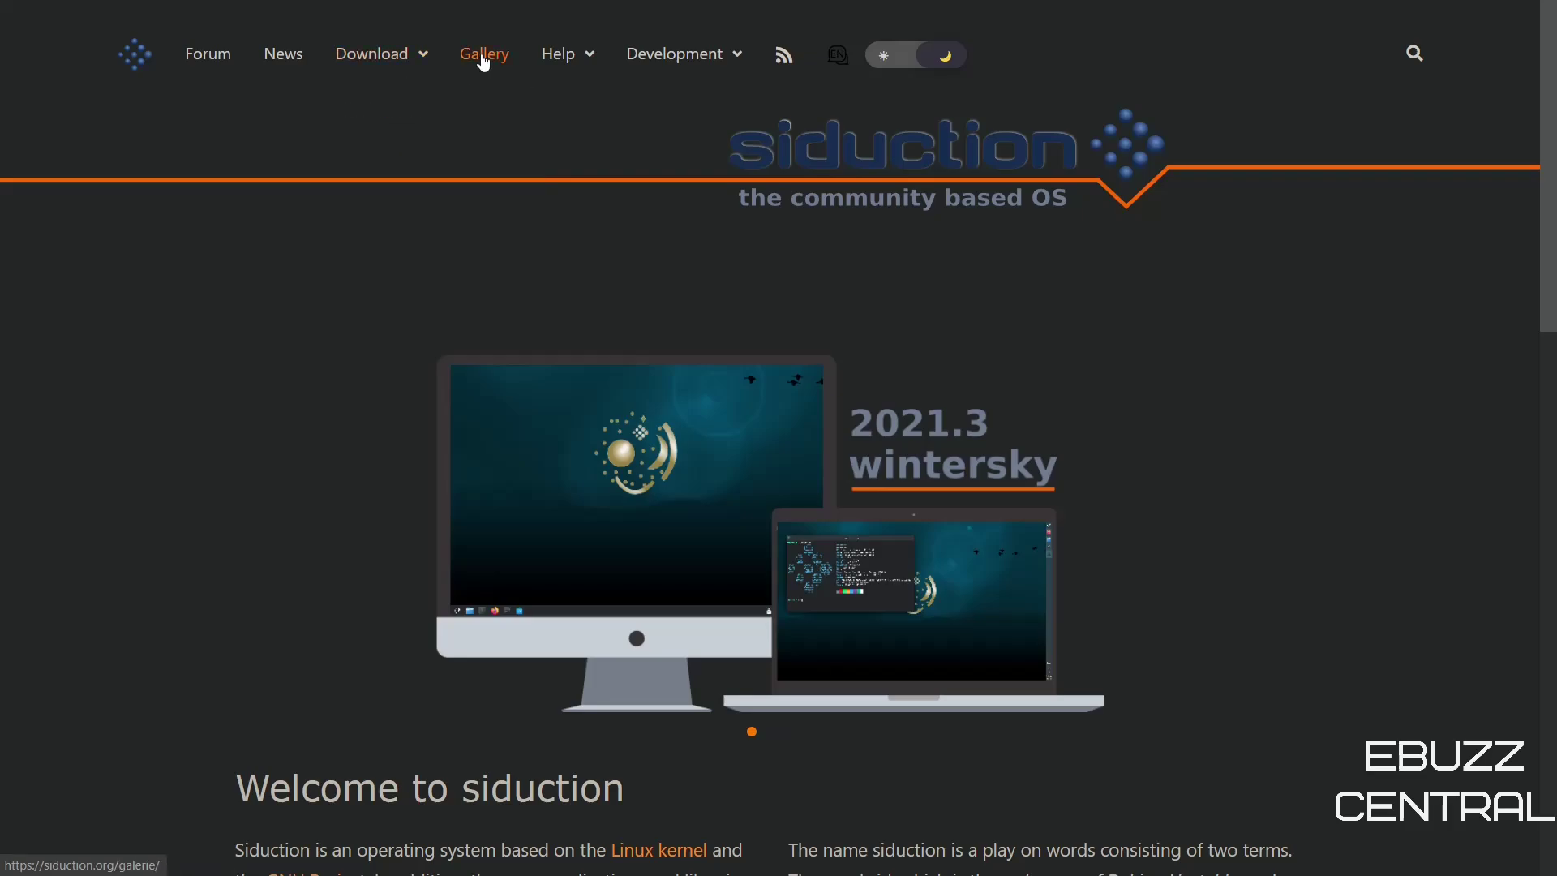
mouse_move(560, 53)
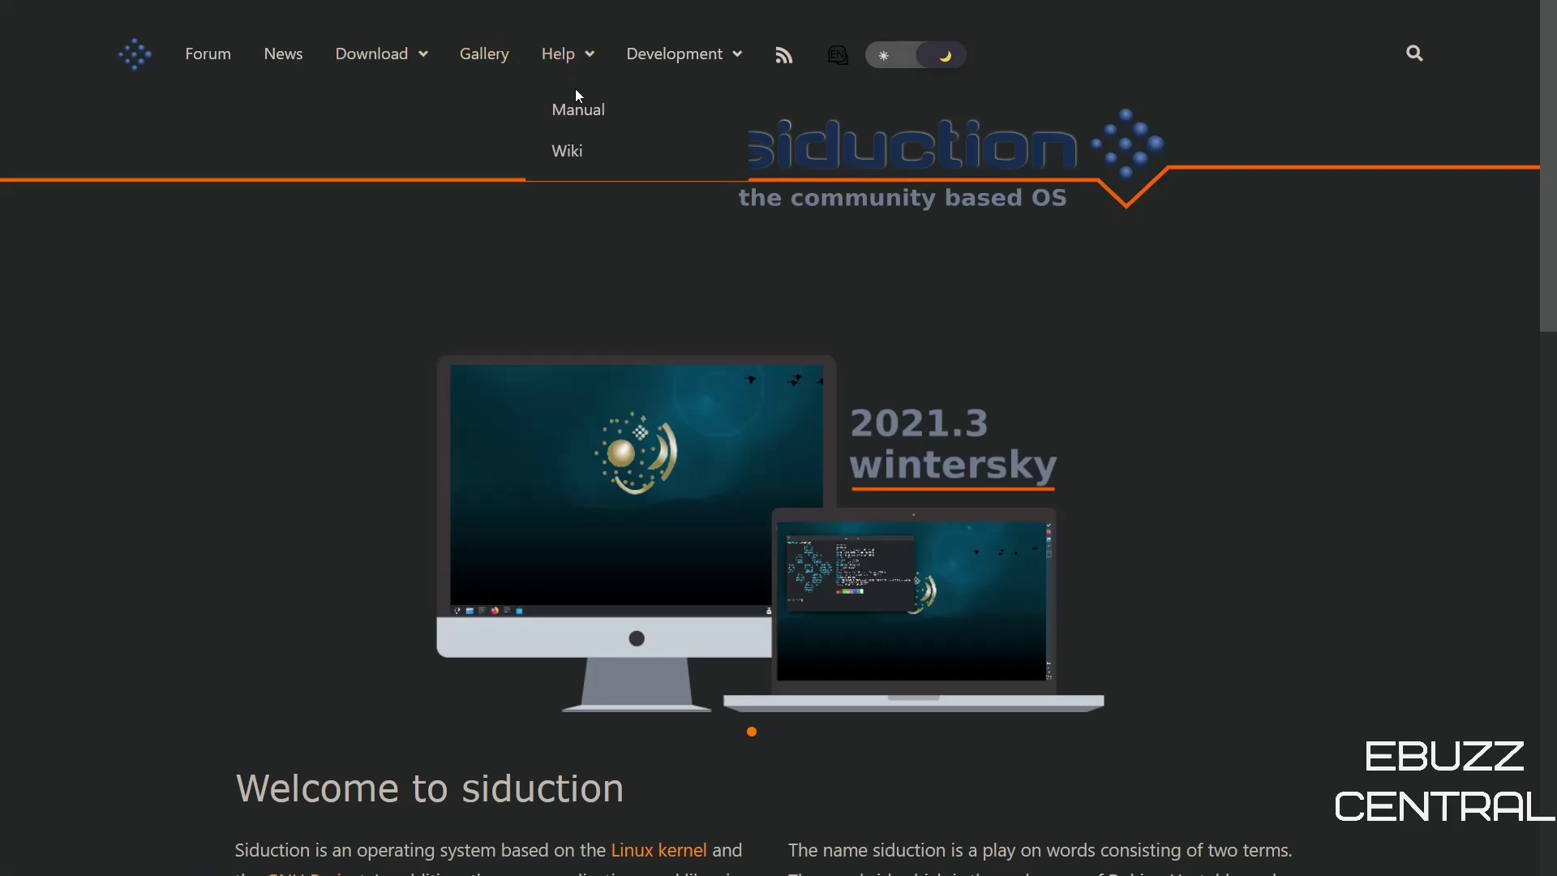
mouse_move(678, 56)
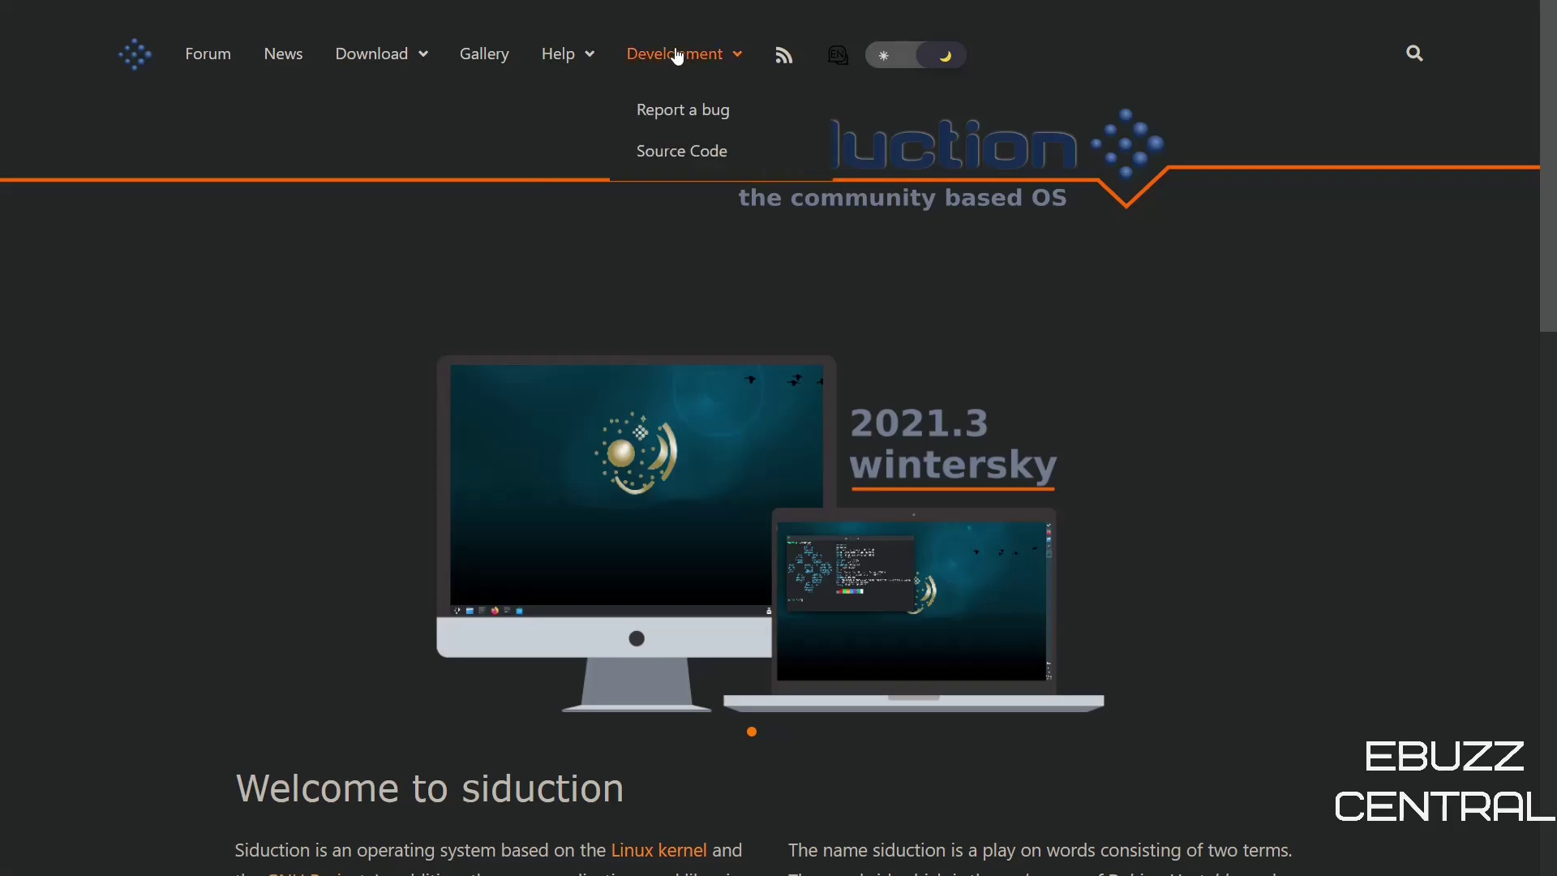
click(895, 62)
click(895, 61)
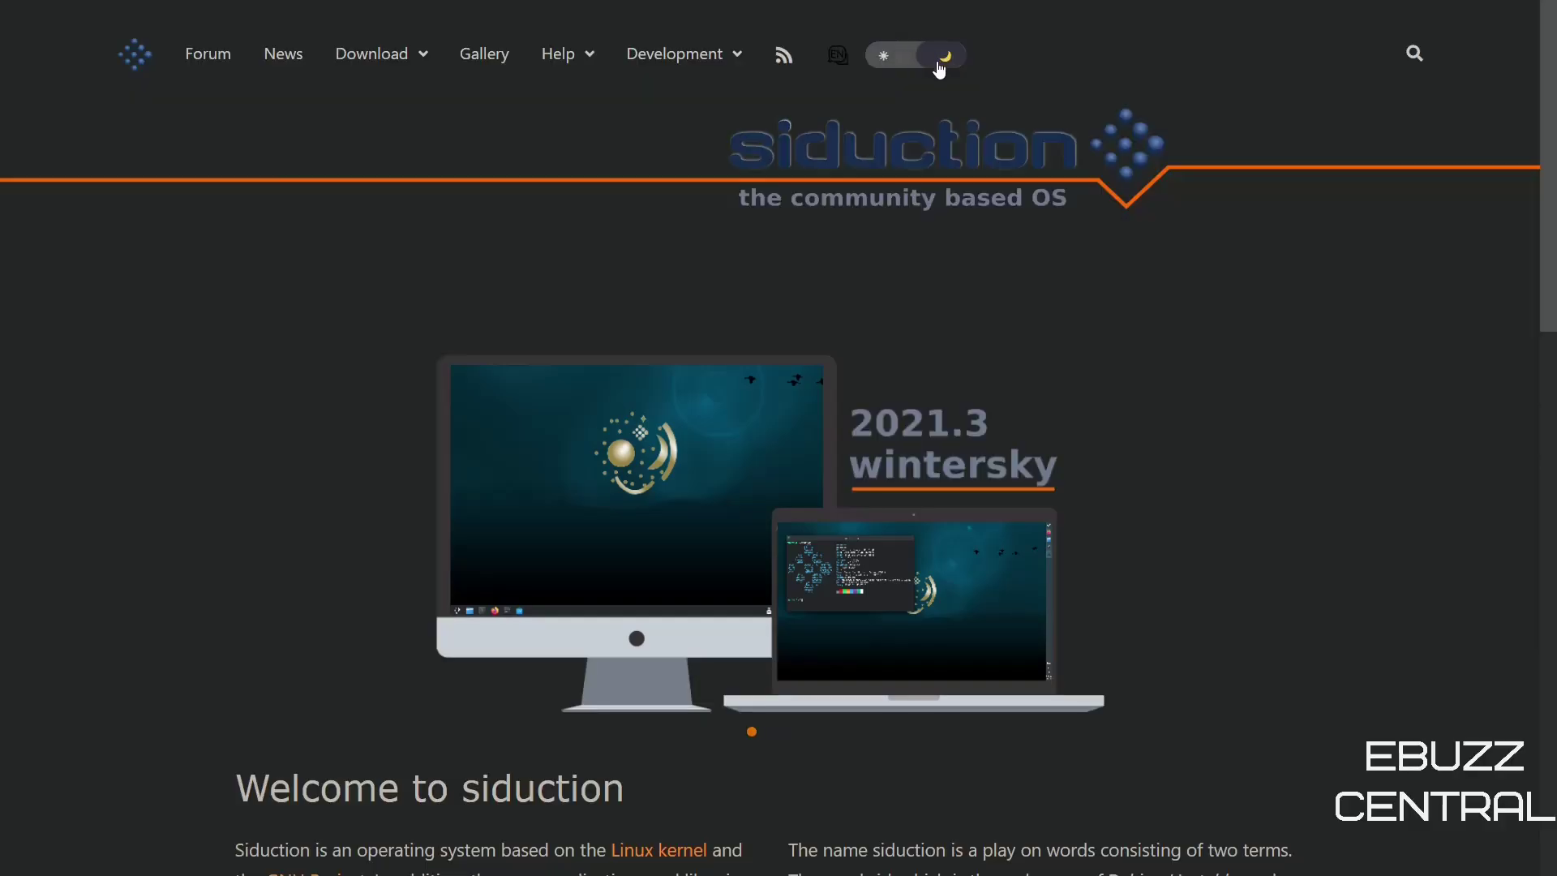
- Open the siduction forum and scroll through its boards, then back to the top
click(203, 64)
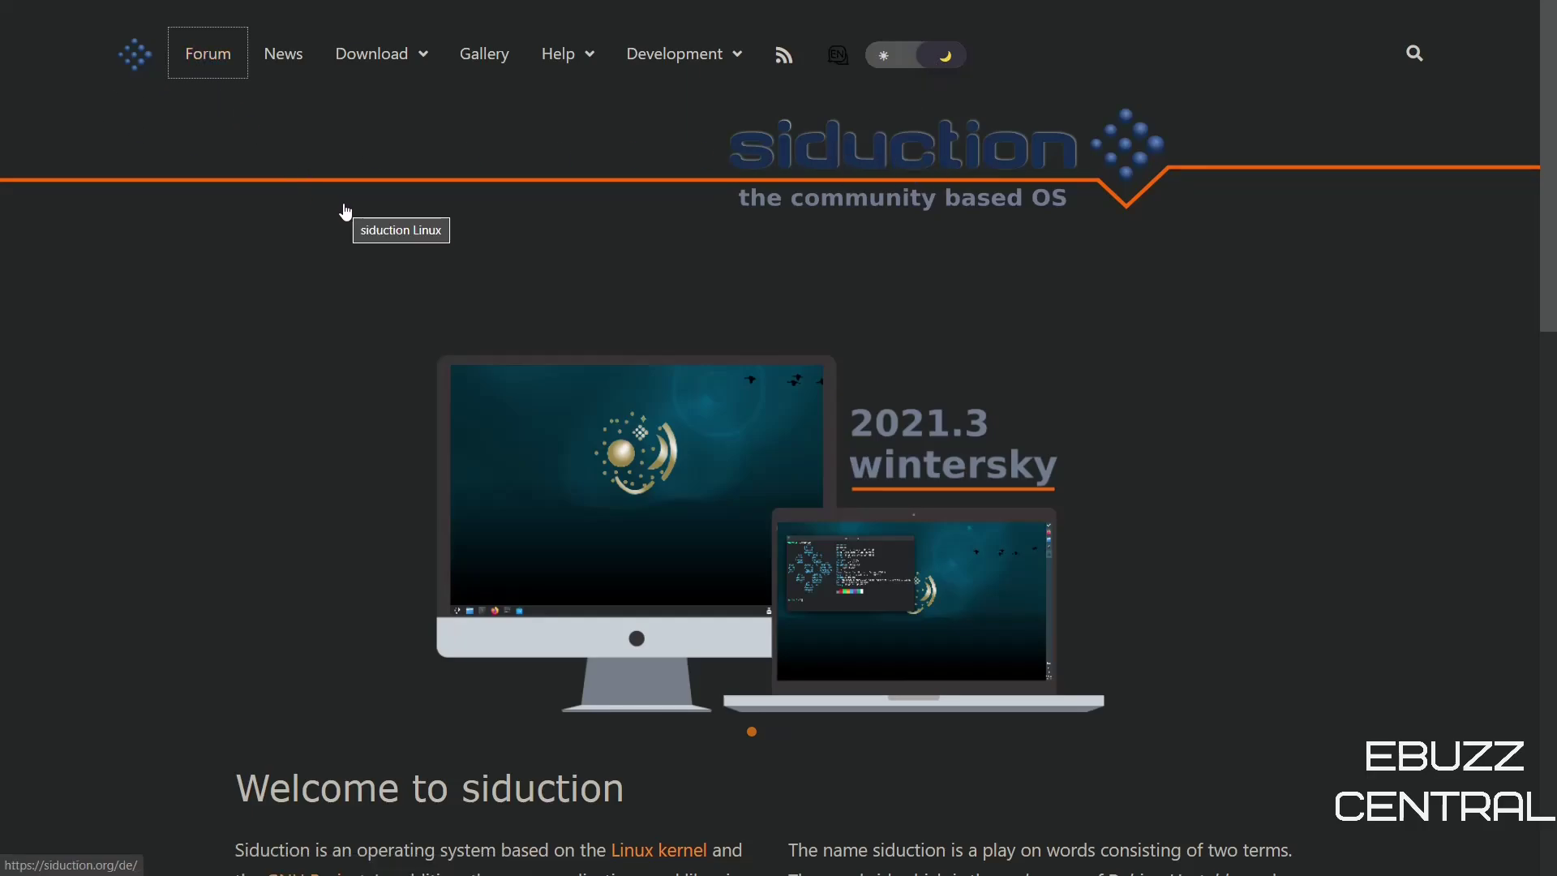
scroll(644, 388, down, 10)
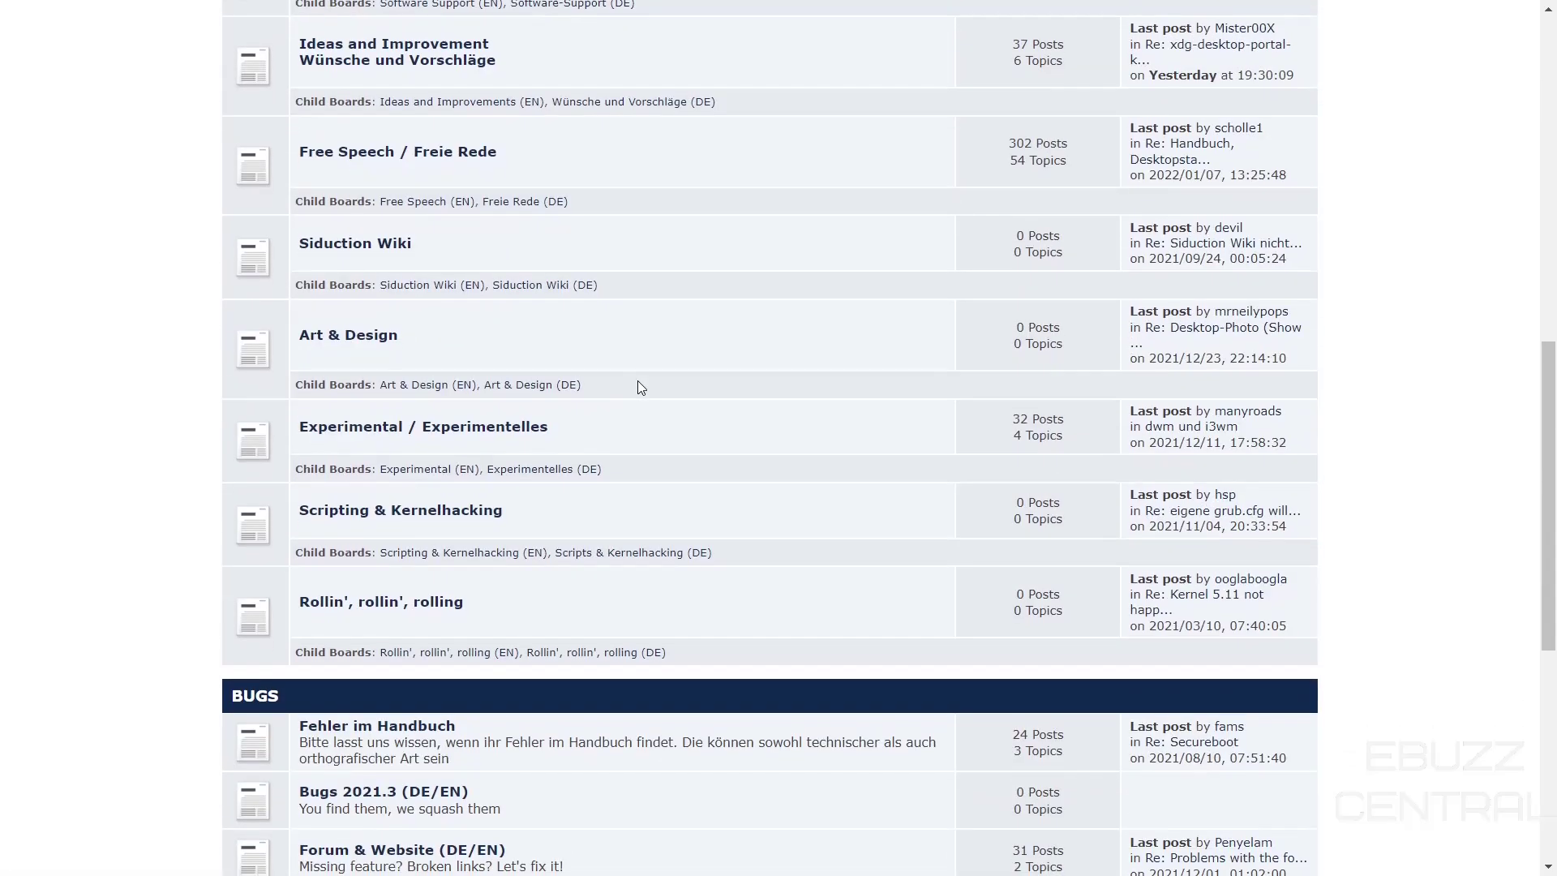
scroll(636, 382, down, 7)
scroll(630, 383, up, 10)
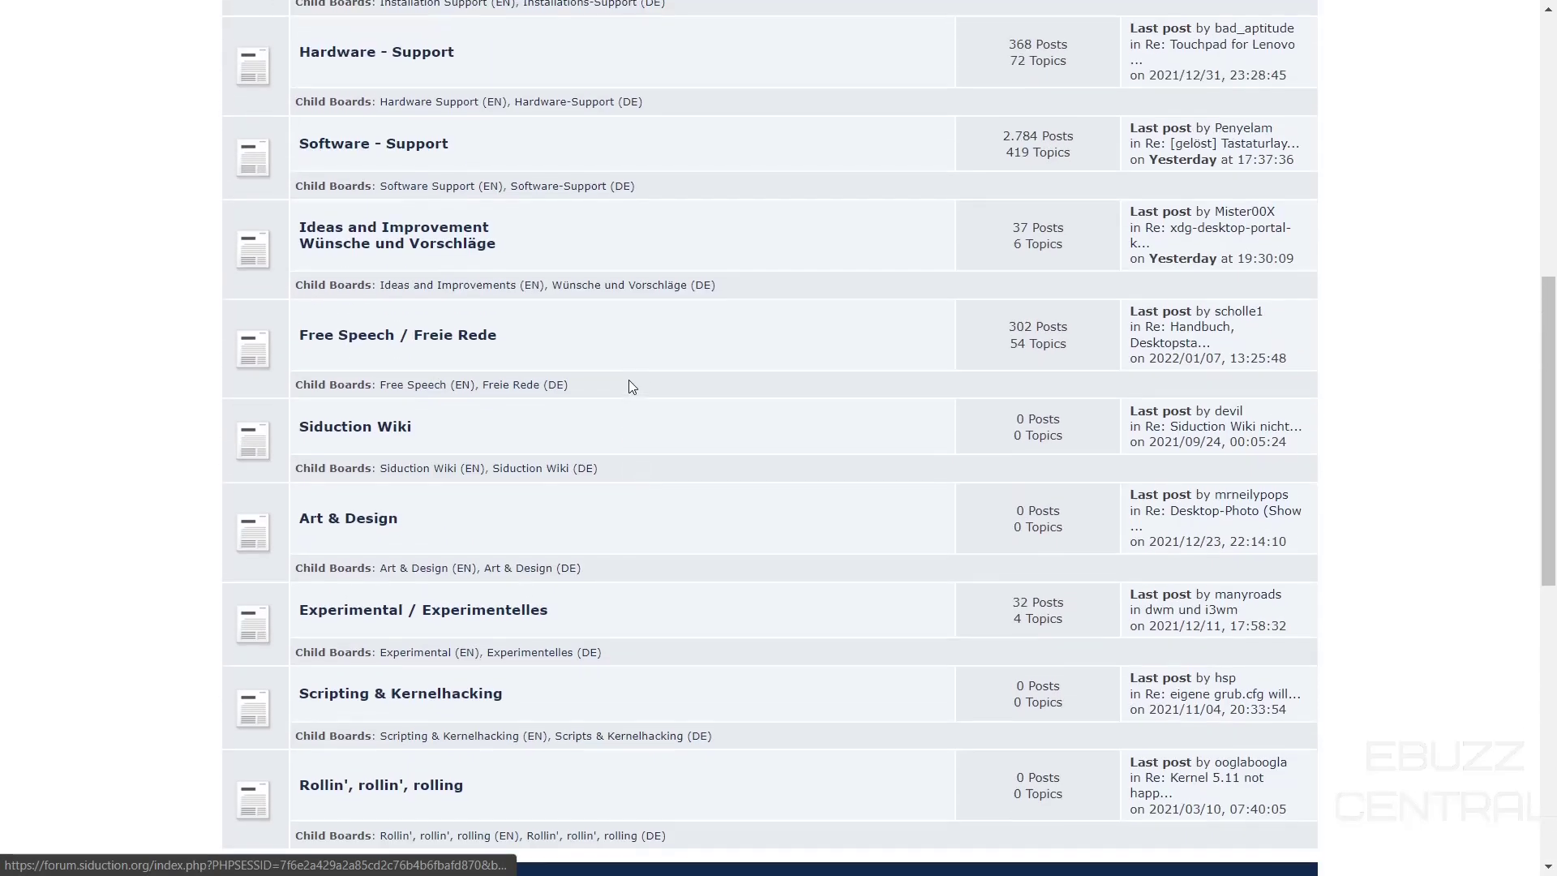
scroll(631, 386, up, 8)
scroll(626, 384, up, 1)
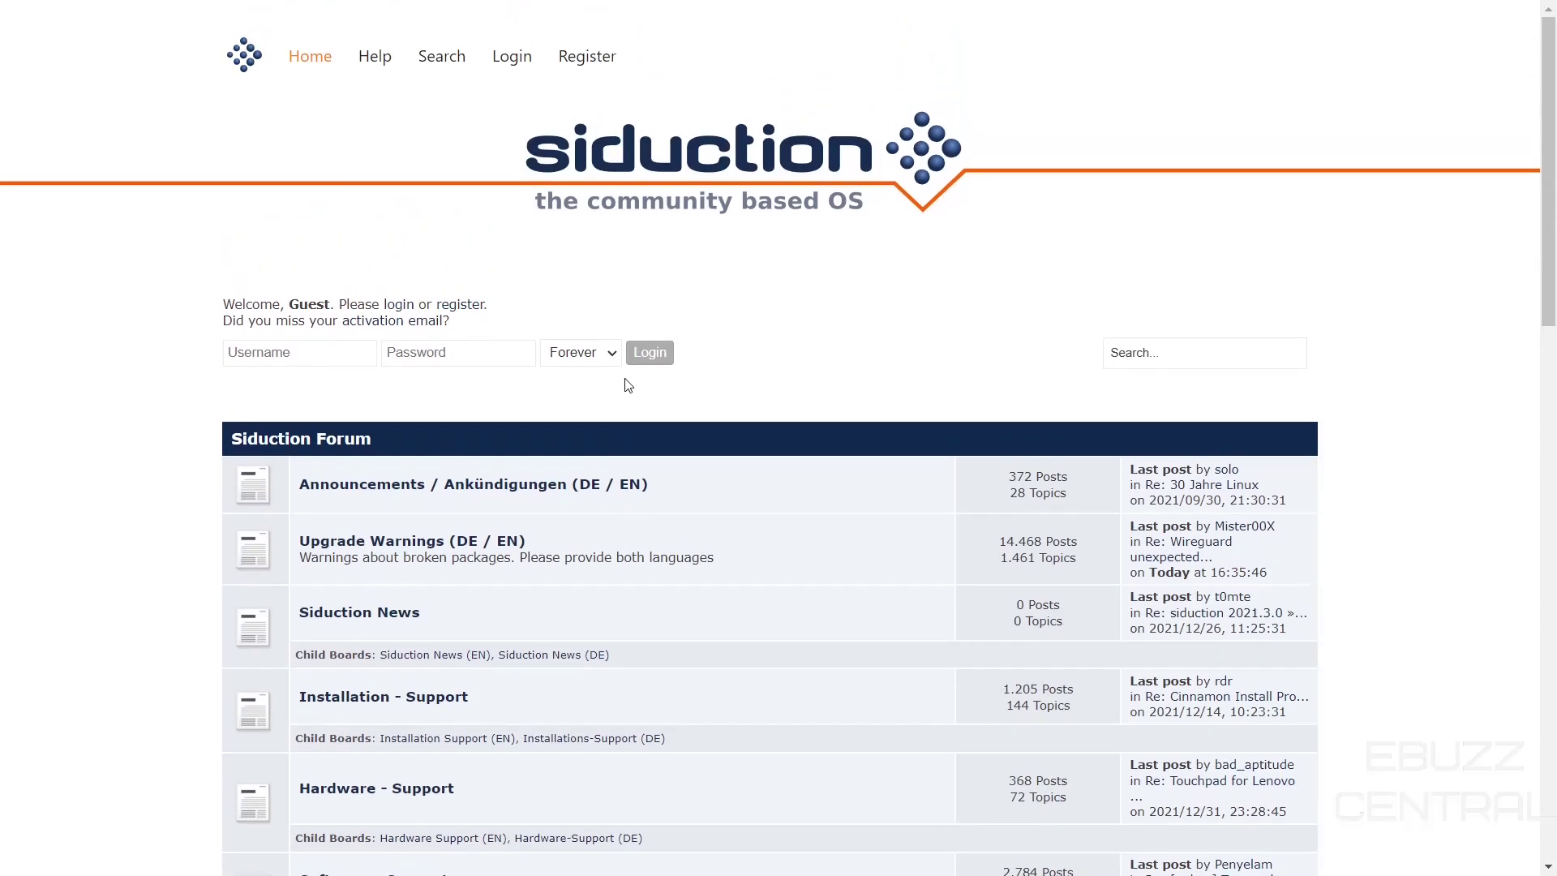
scroll(628, 382, down, 5)
scroll(627, 382, up, 6)
- Return to the siduction homepage and scroll through Welcome, Rolling Release, Background and supporters
click(307, 59)
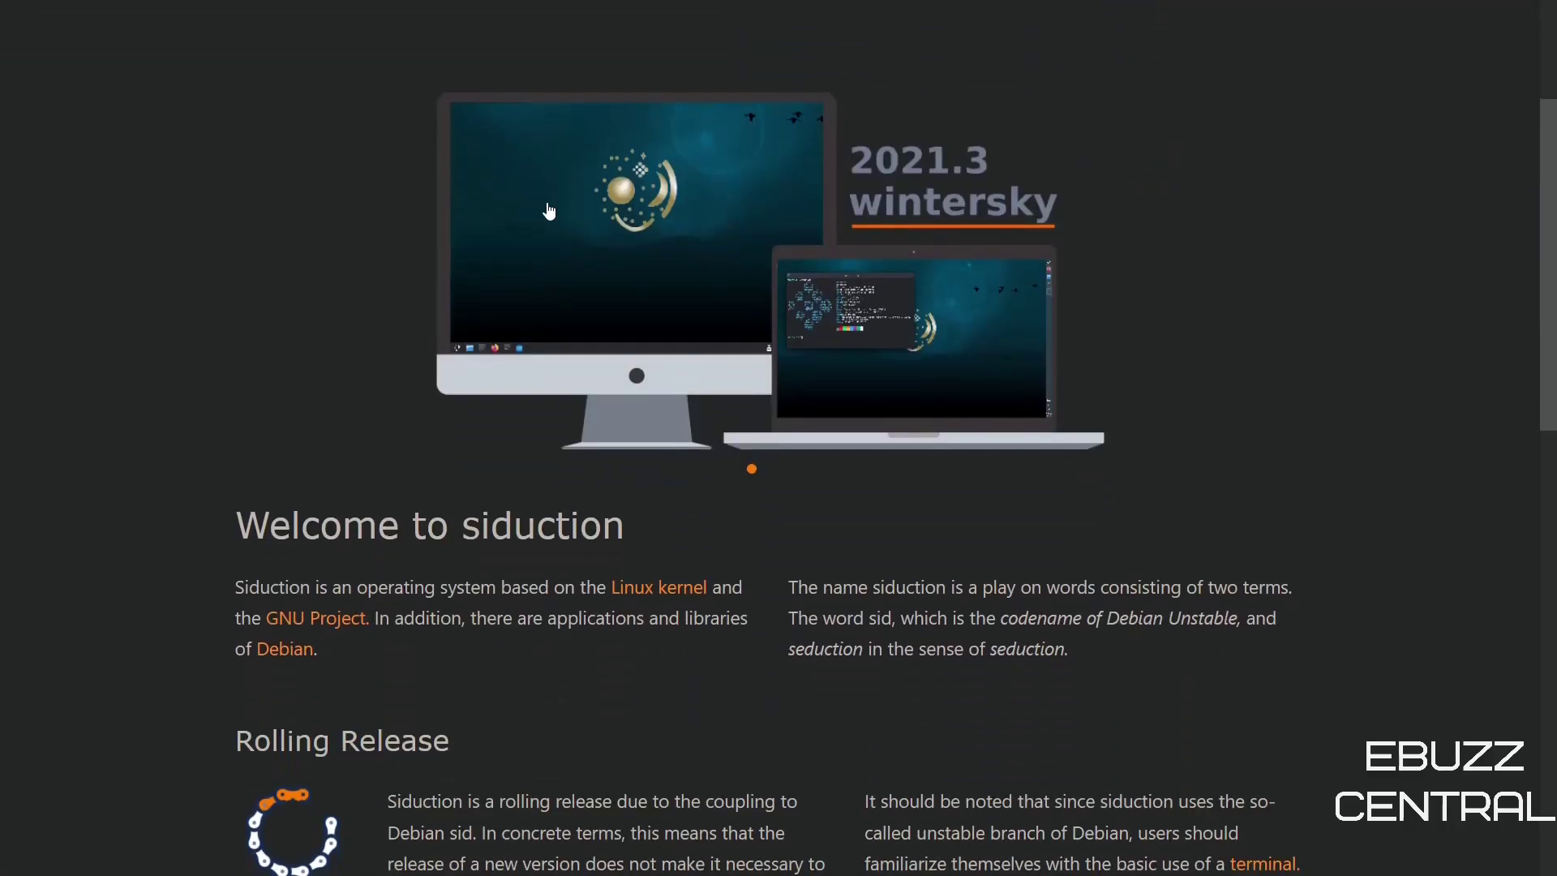
scroll(549, 210, down, 3)
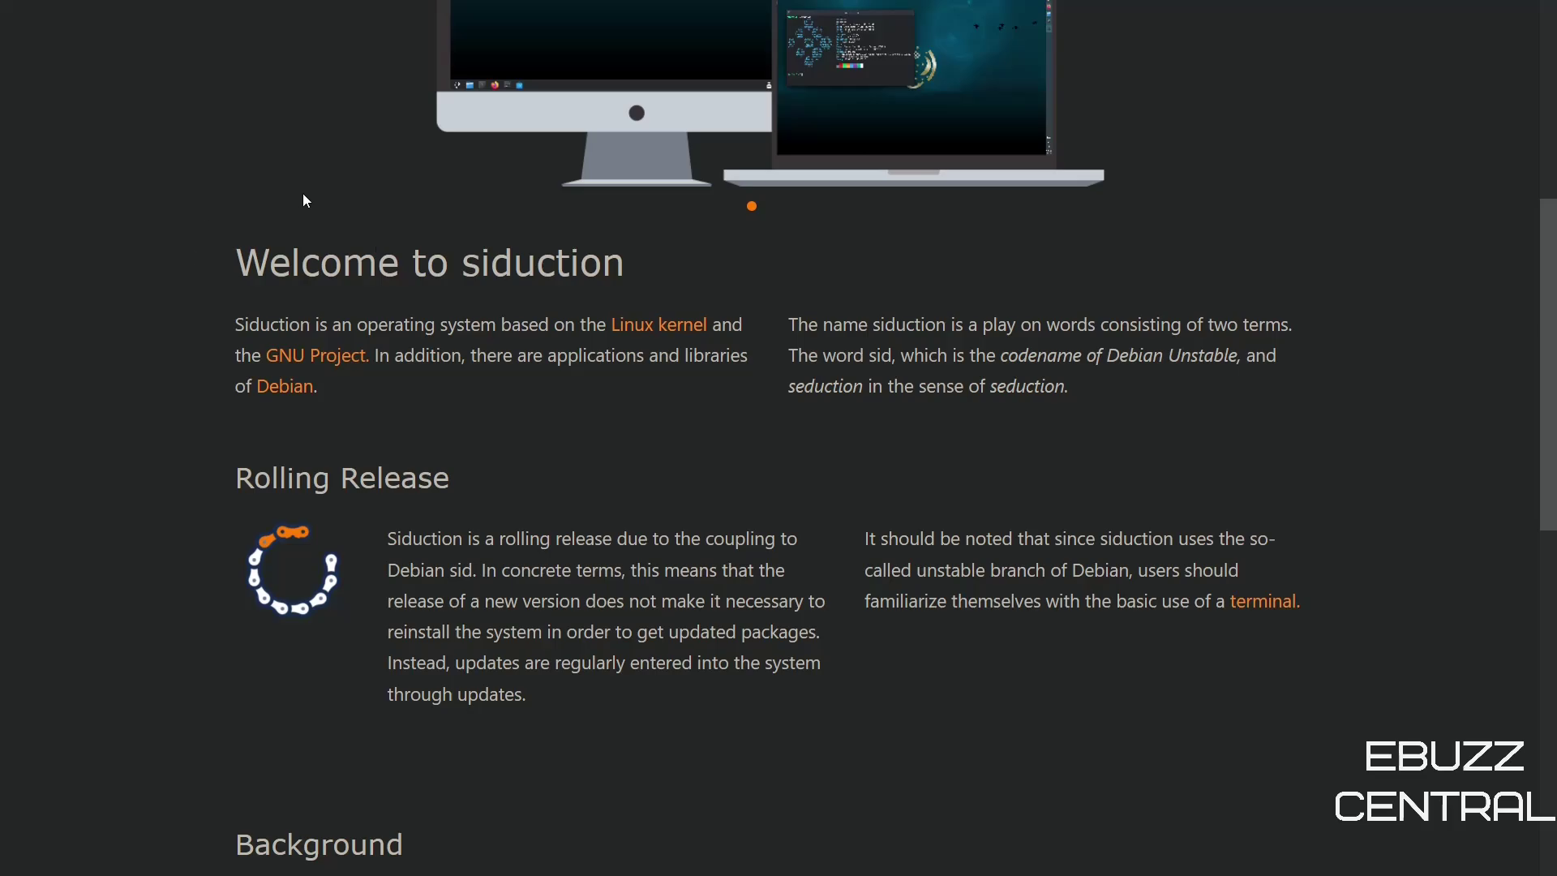
scroll(303, 193, up, 6)
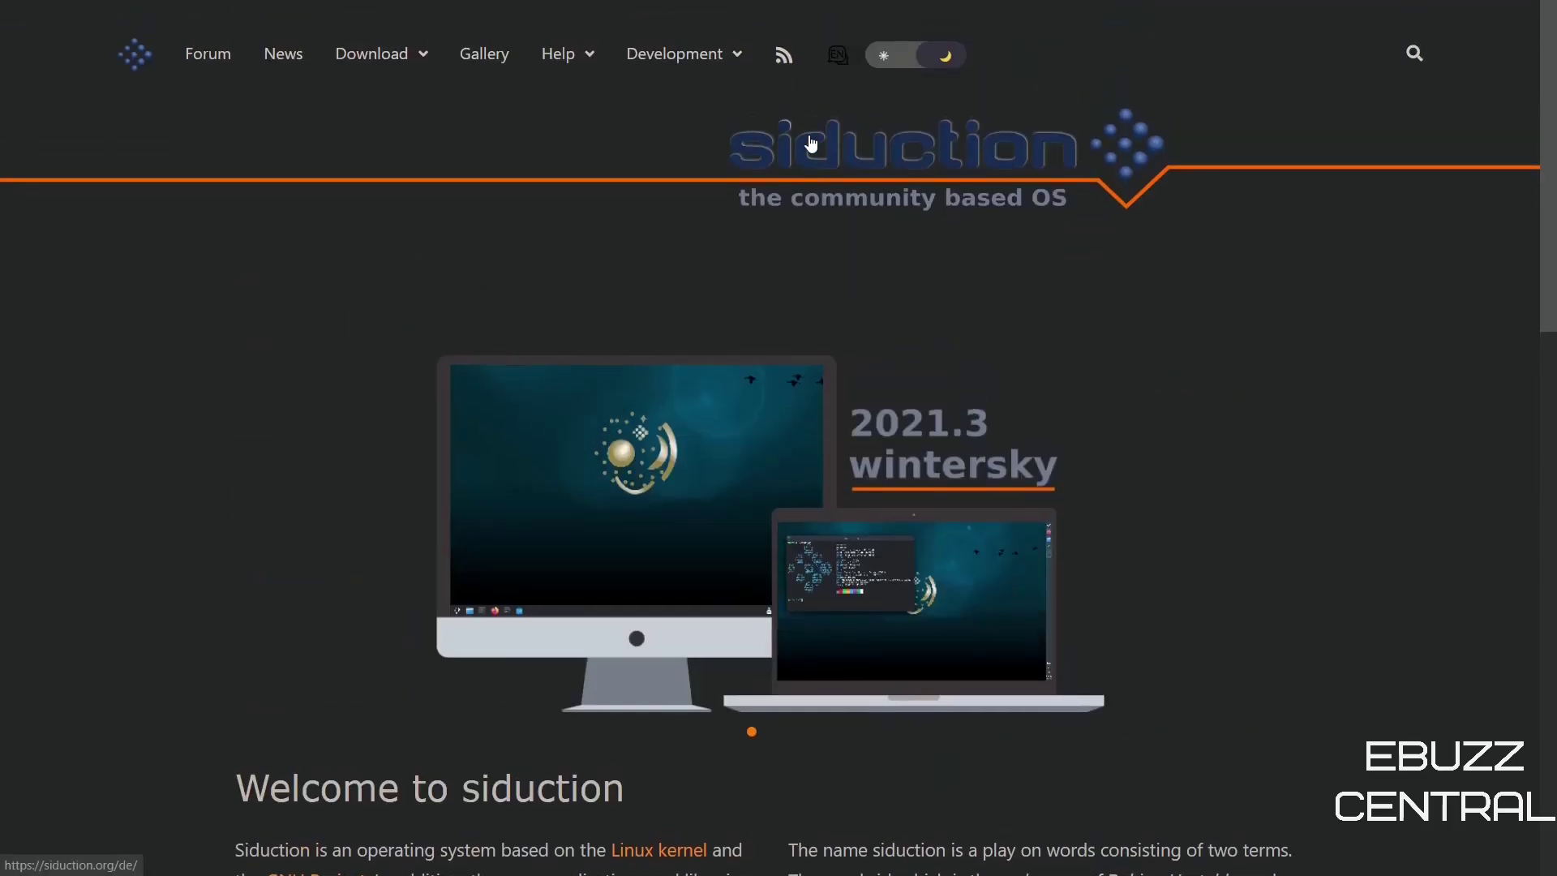
scroll(812, 145, down, 2)
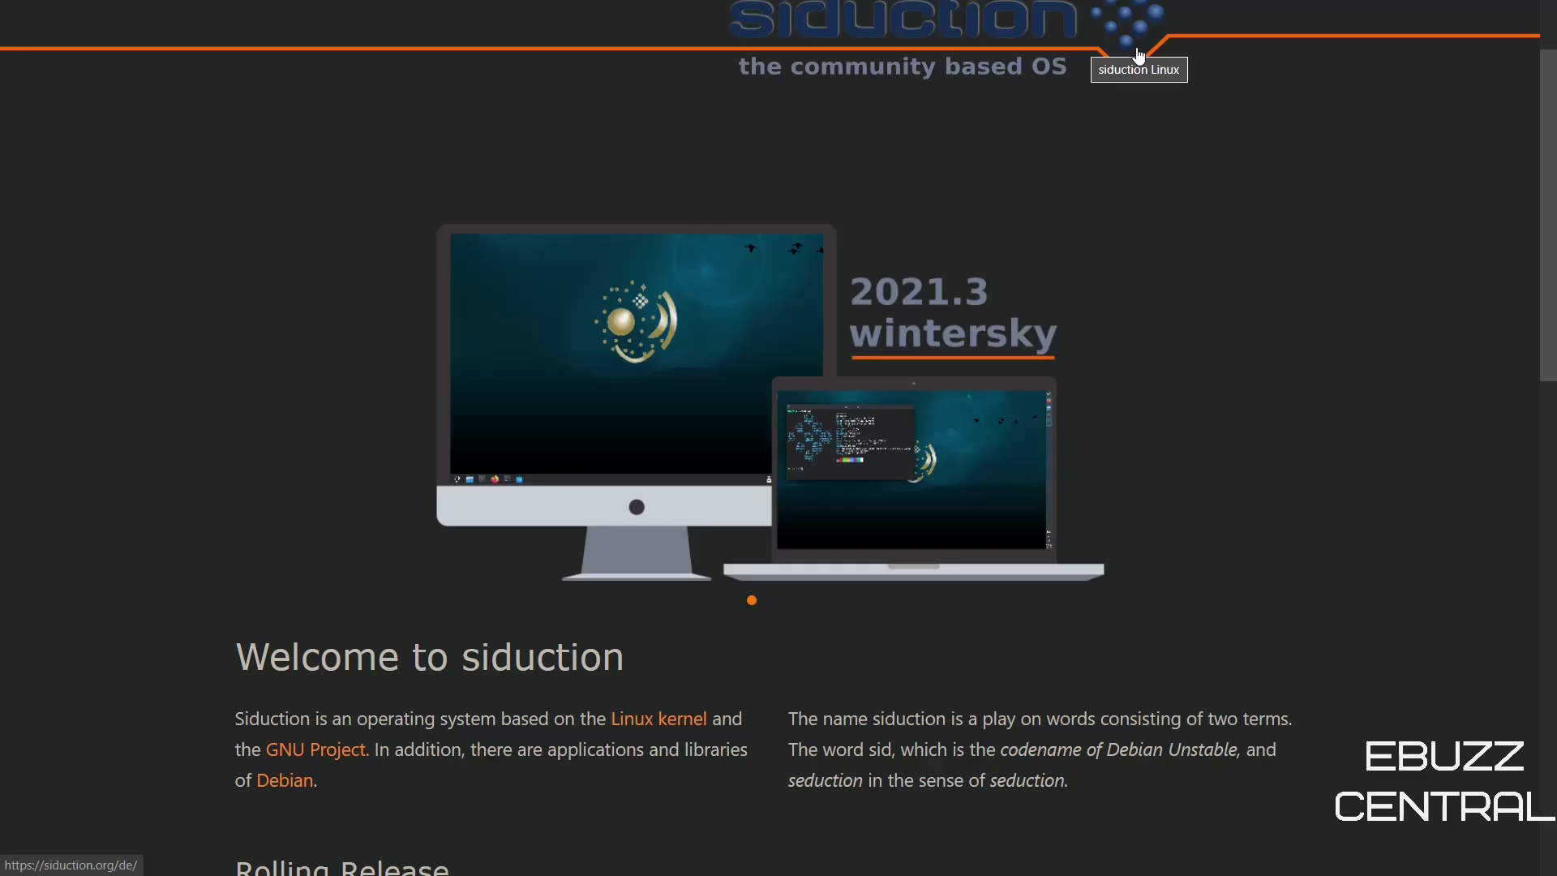
scroll(996, 118, down, 10)
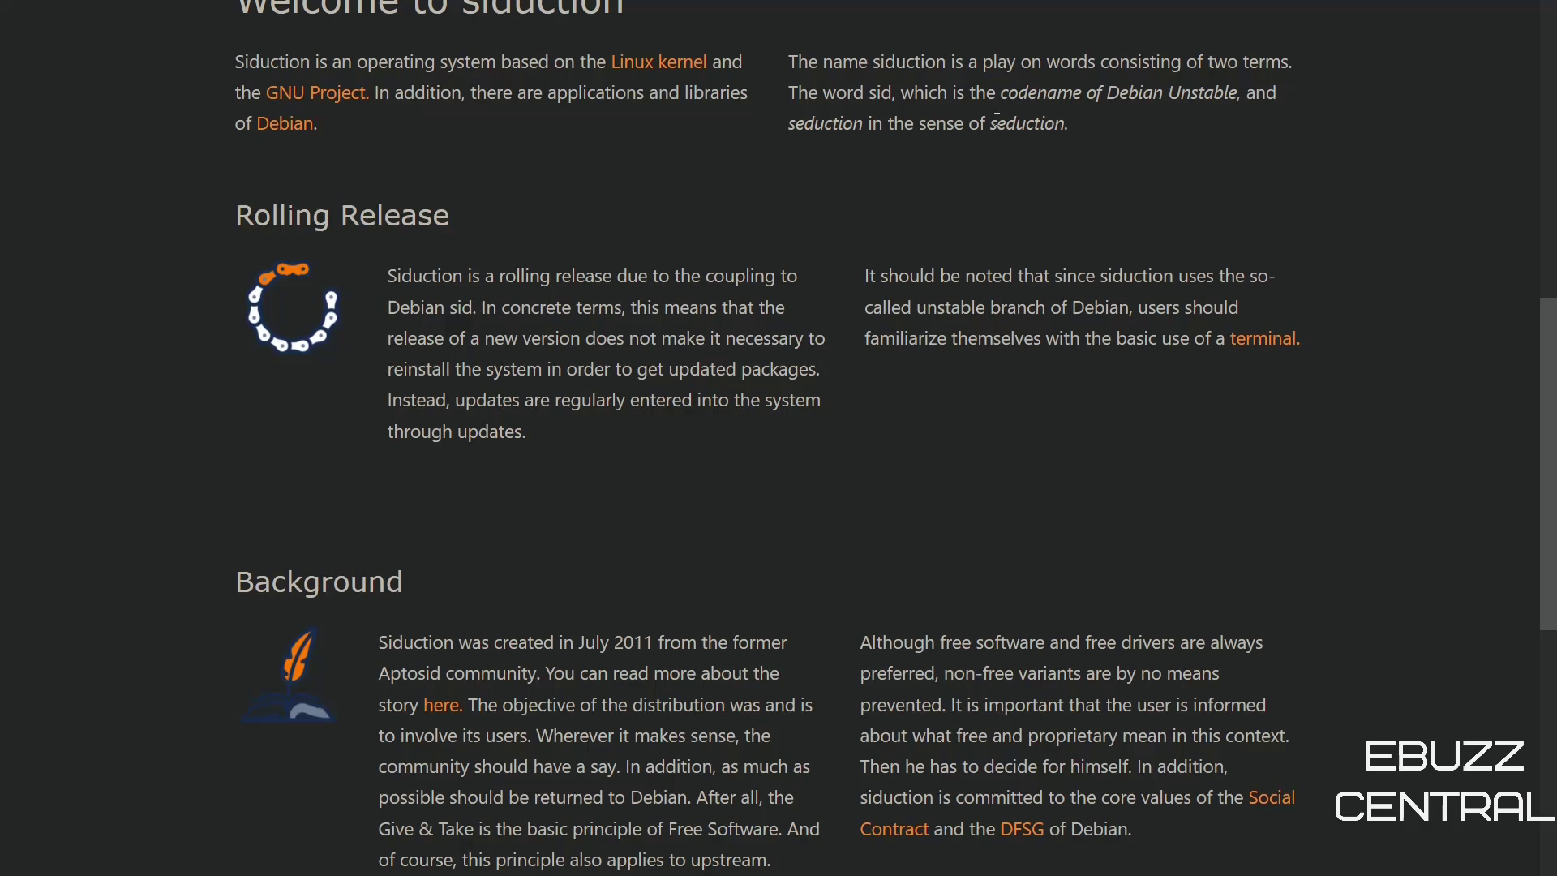
scroll(996, 118, down, 5)
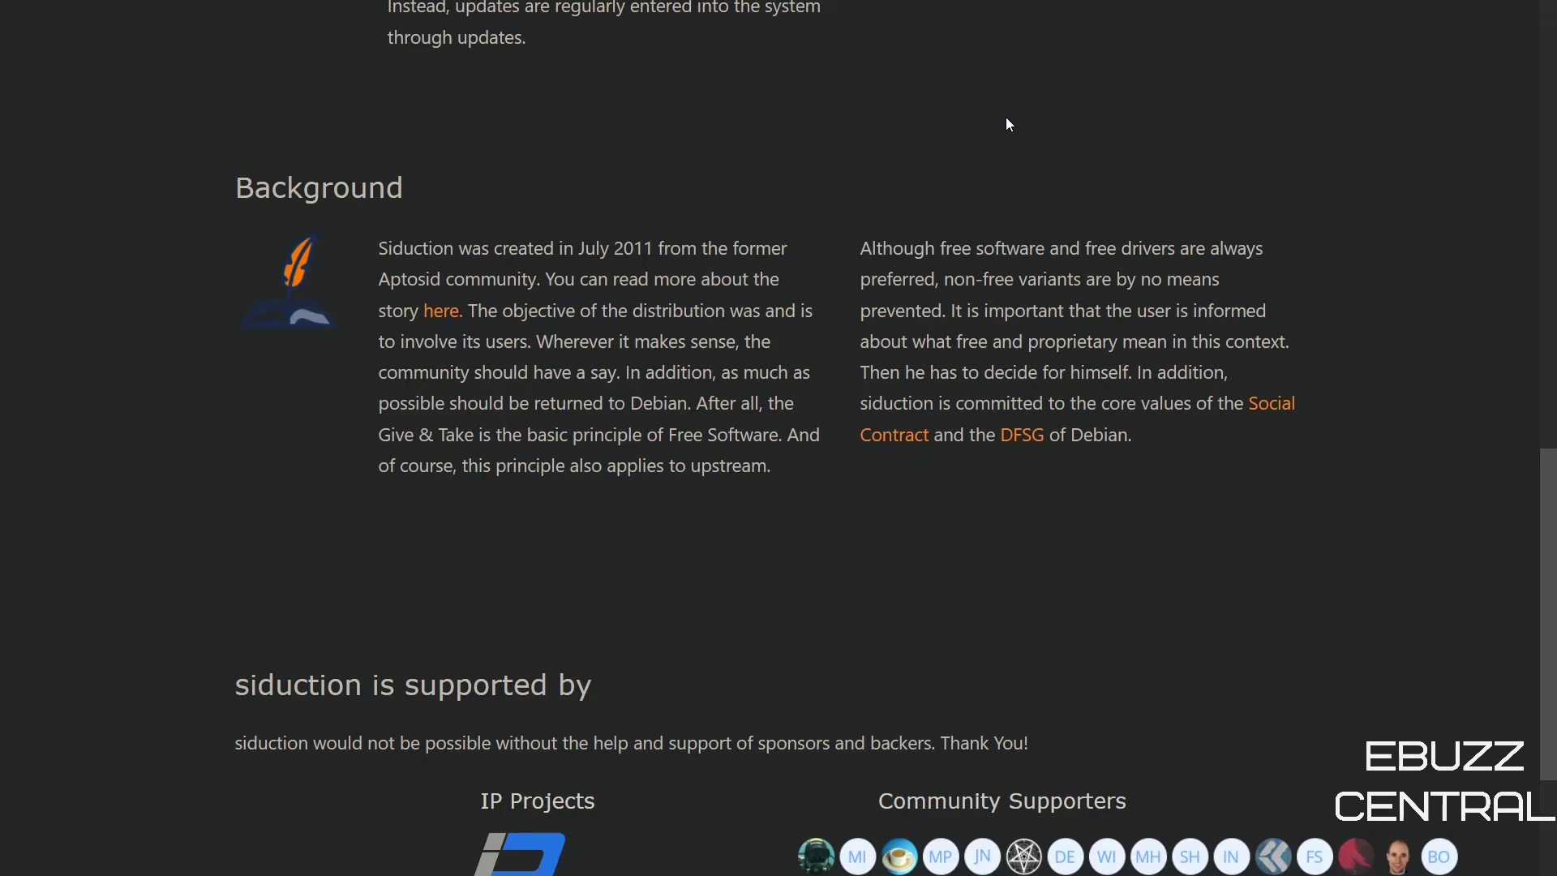
scroll(1062, 237, down, 2)
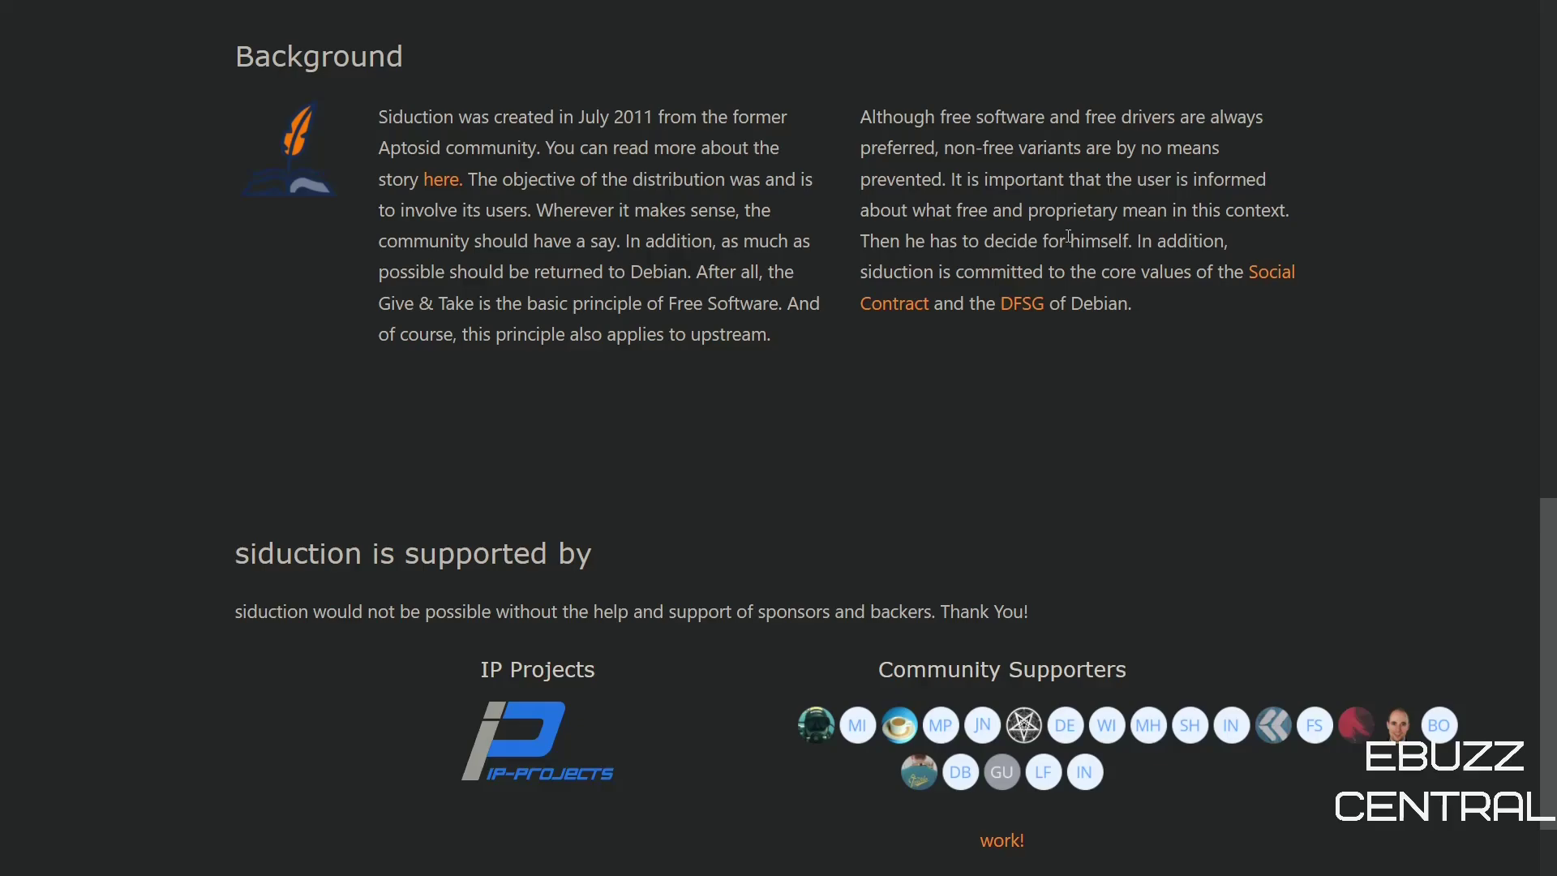
scroll(1192, 294, down, 2)
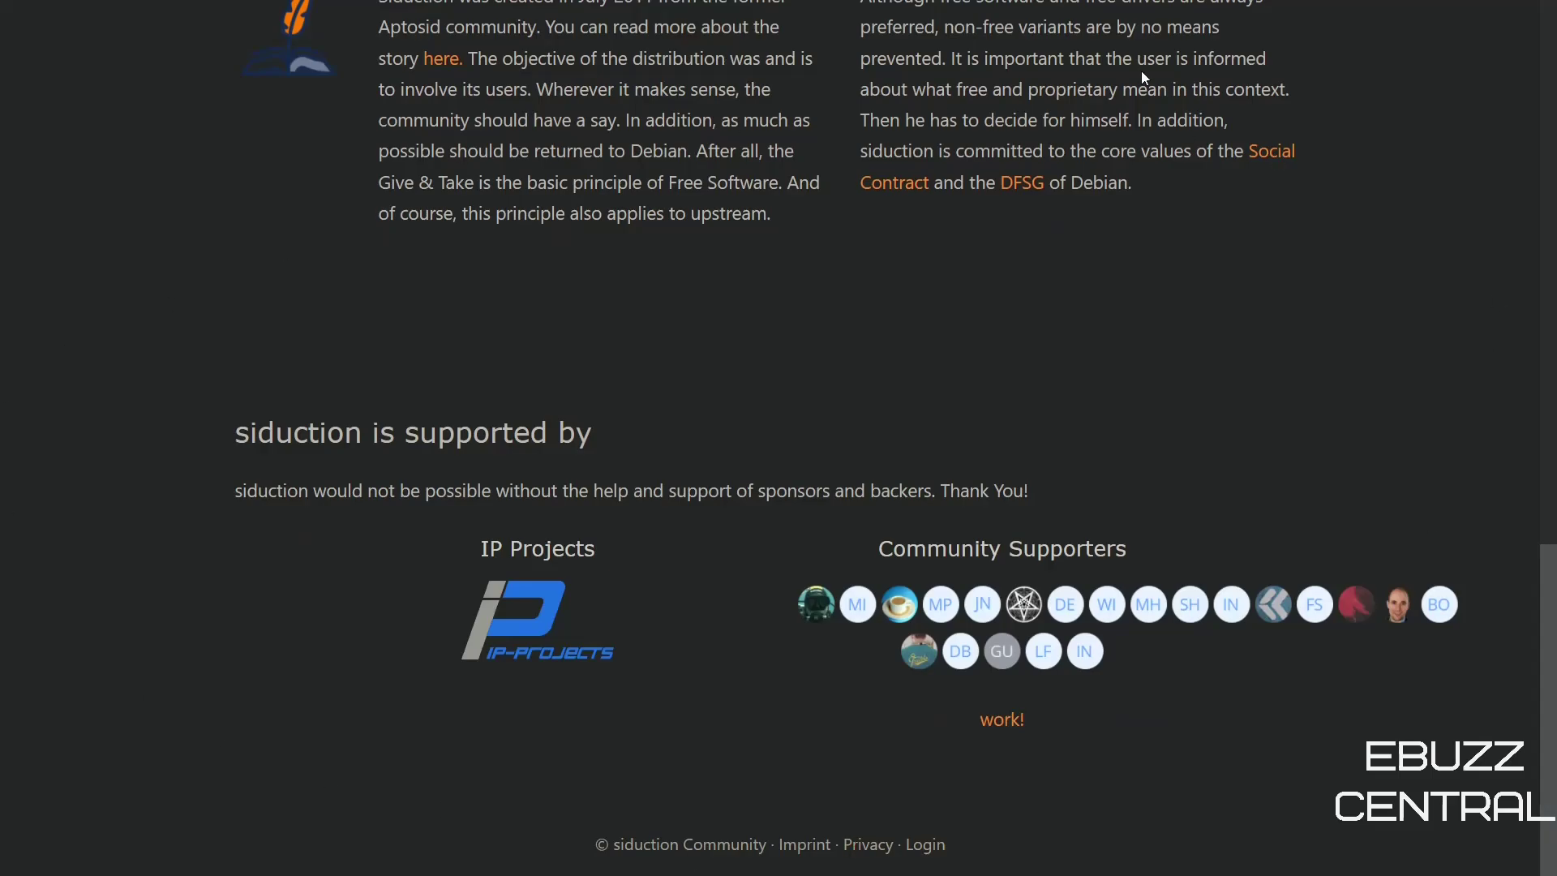
scroll(517, 575, up, 15)
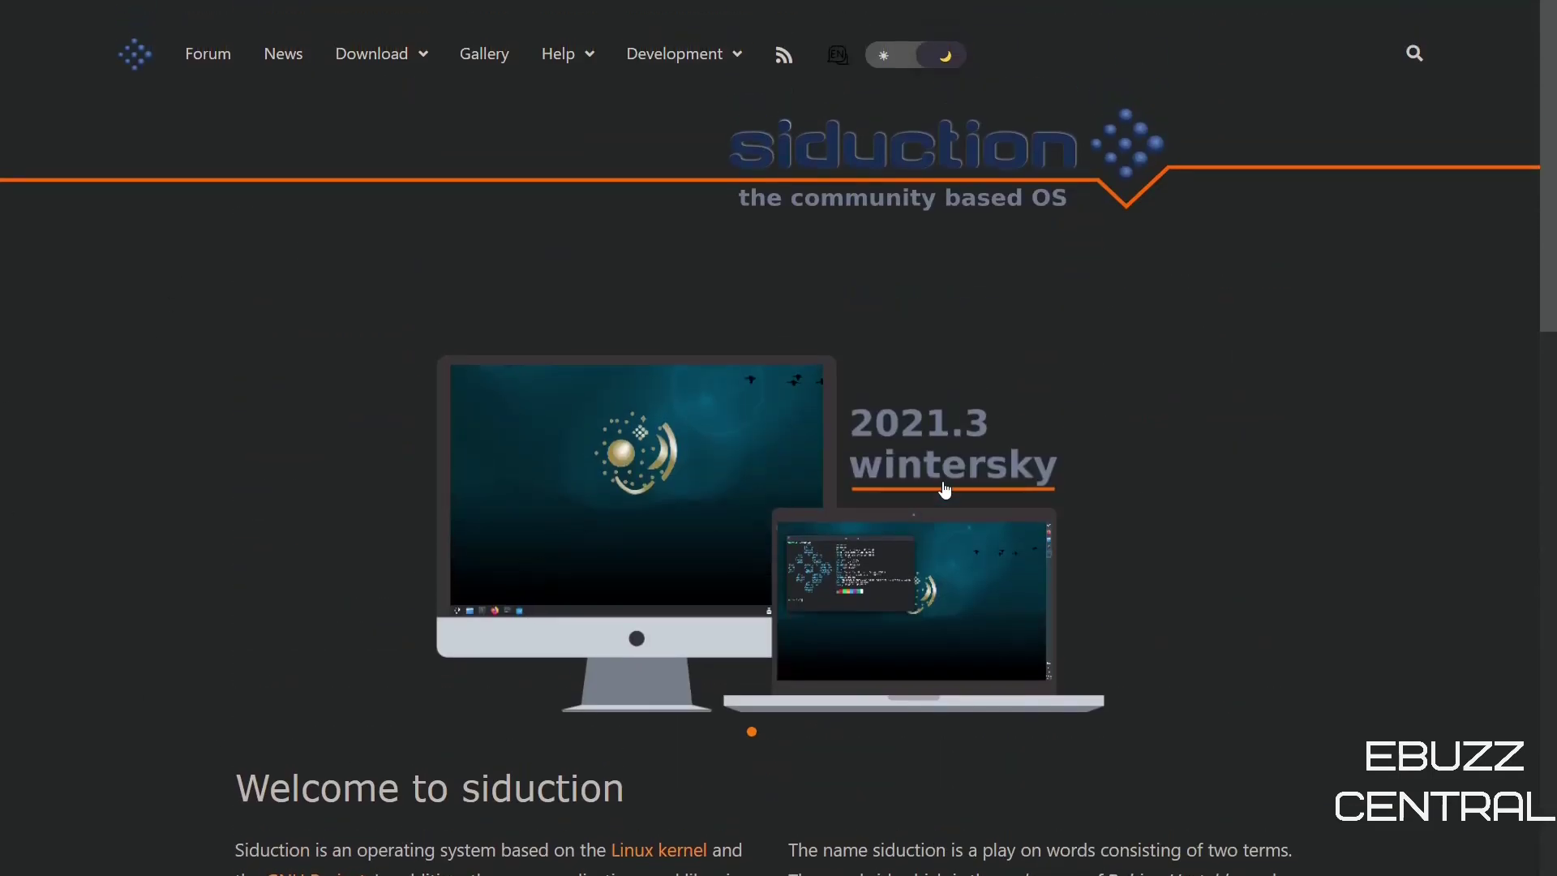
mouse_move(635, 71)
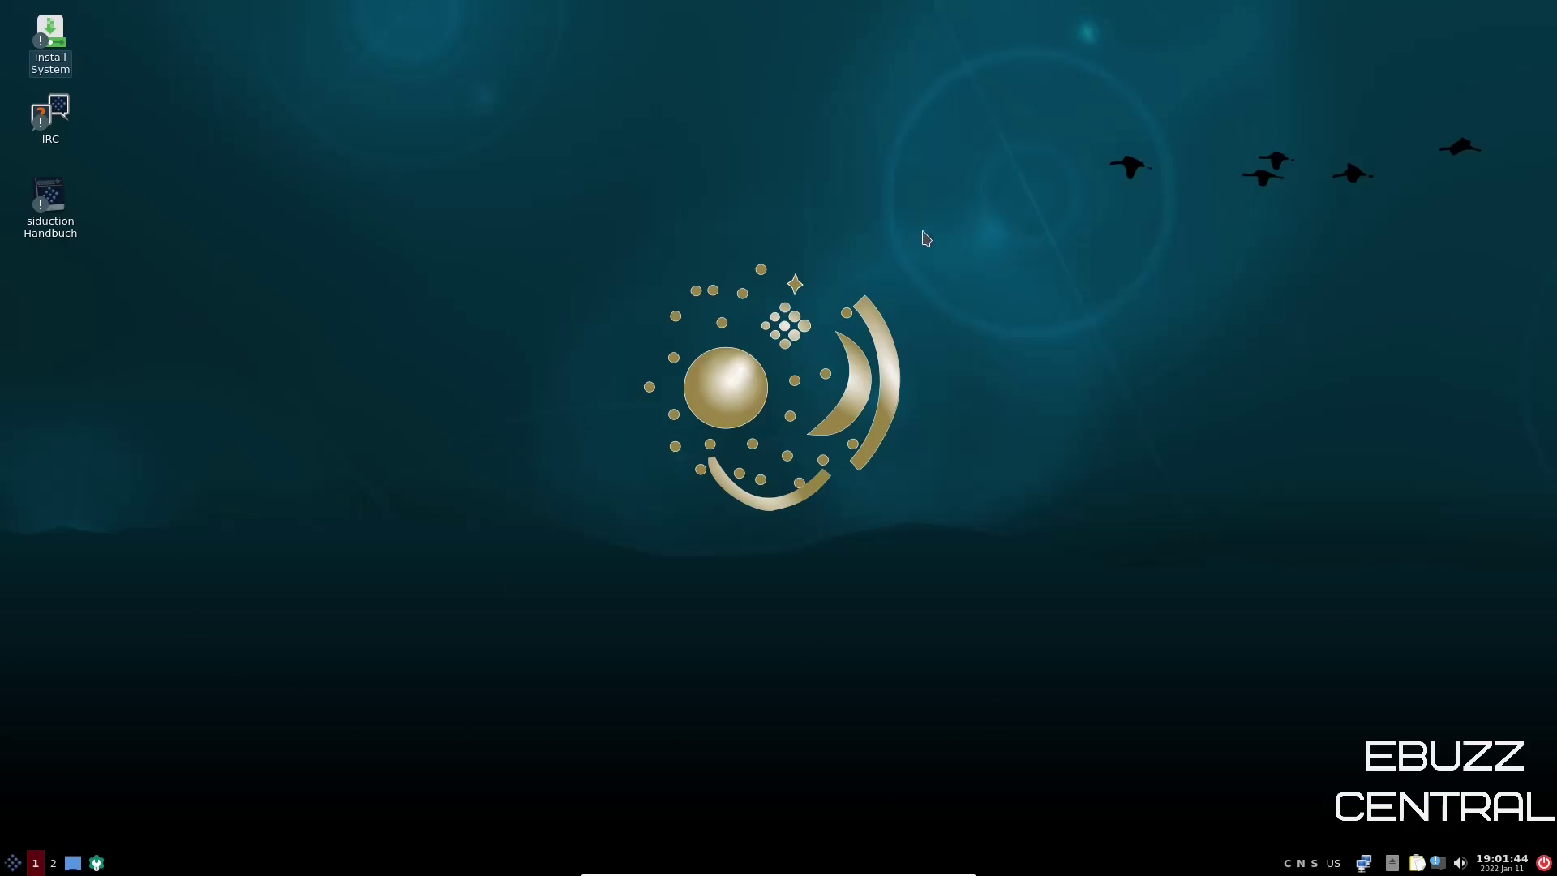
- Open Desktop Preferences from the desktop menu and move its window to the top-left
right_click(922, 232)
mouse_move(962, 246)
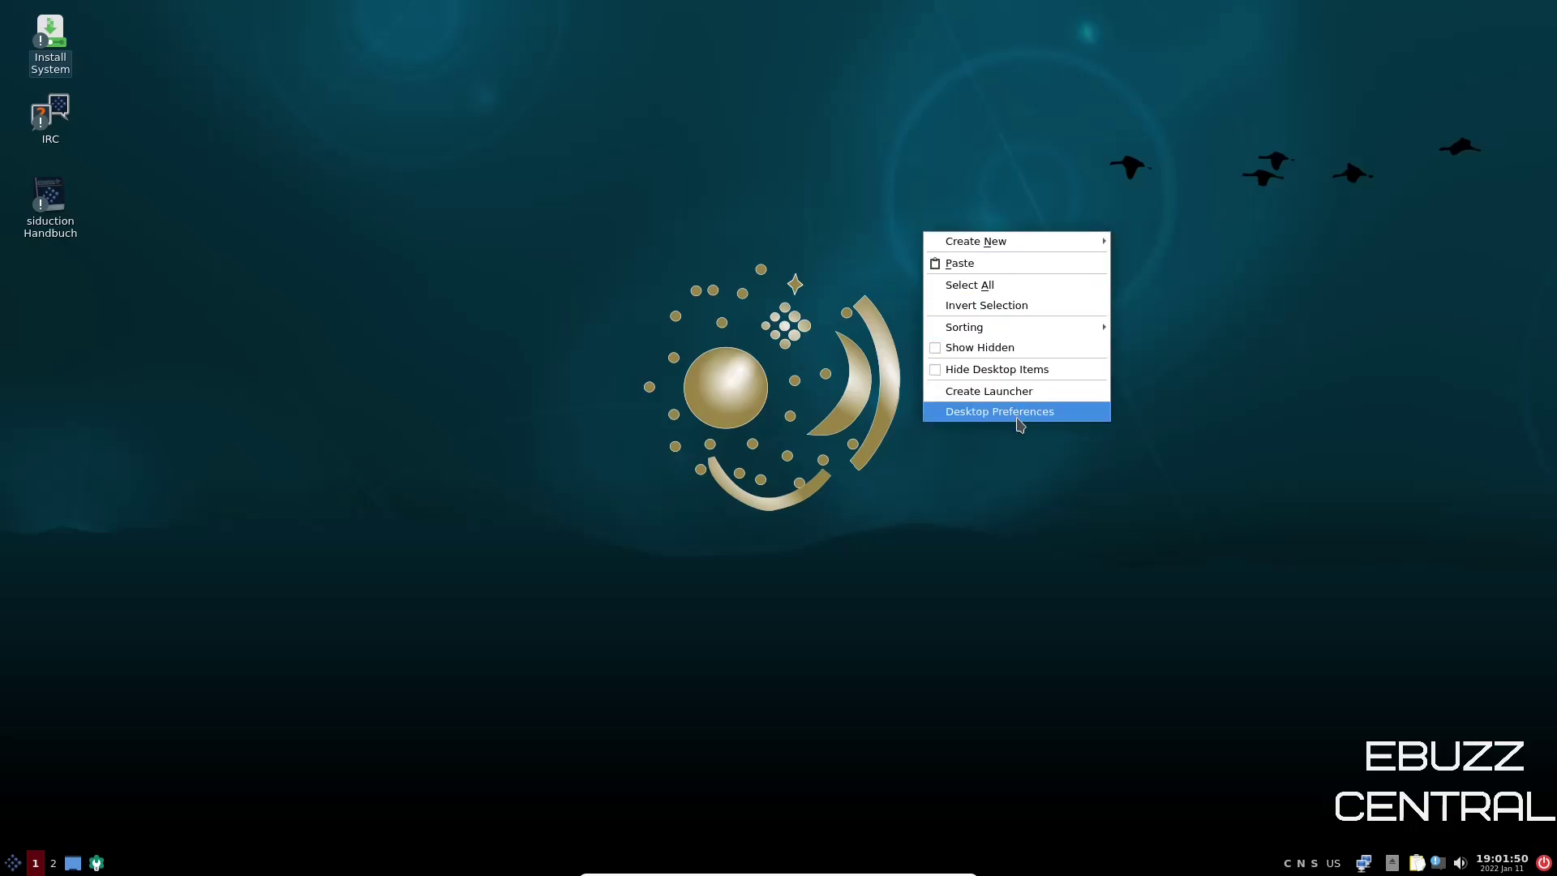
click(1017, 414)
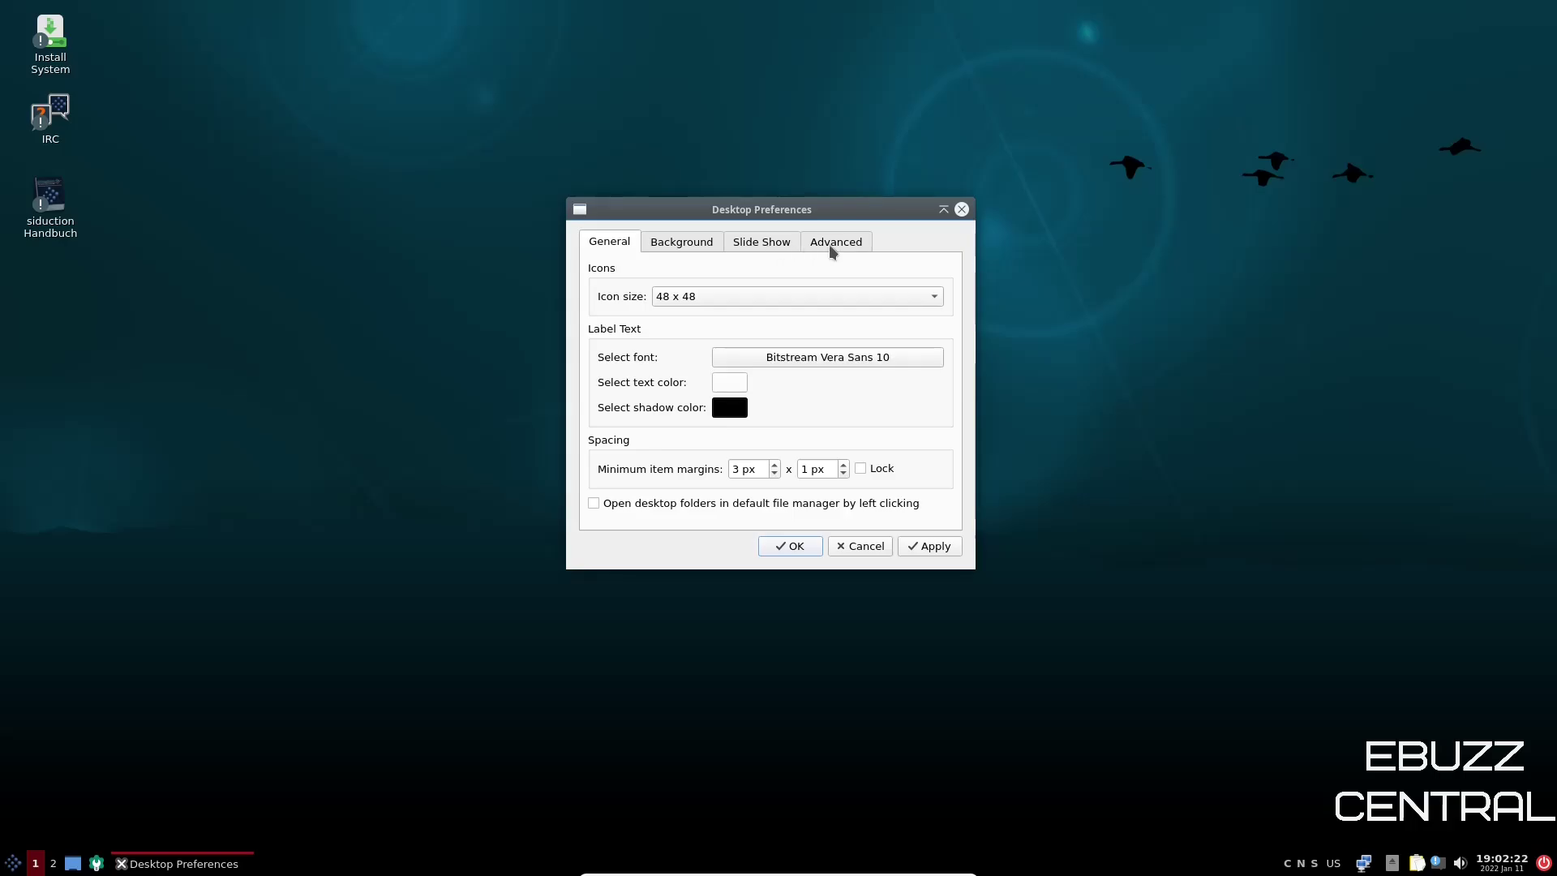
click(944, 209)
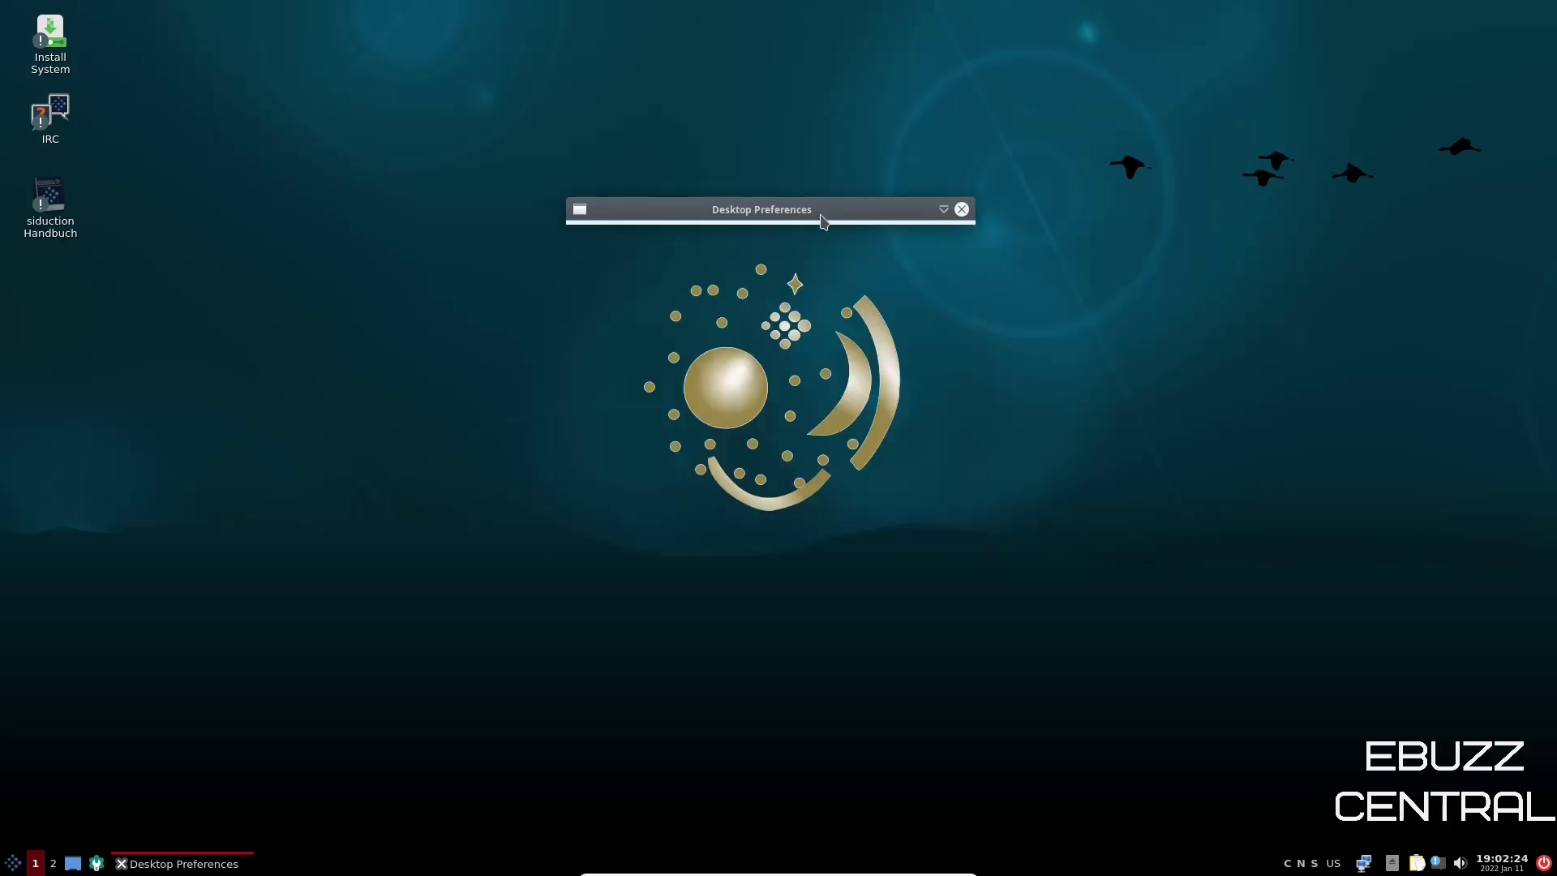
mouse_move(813, 206)
mouse_down()
mouse_move(424, 8)
mouse_move(411, 40)
mouse_up()
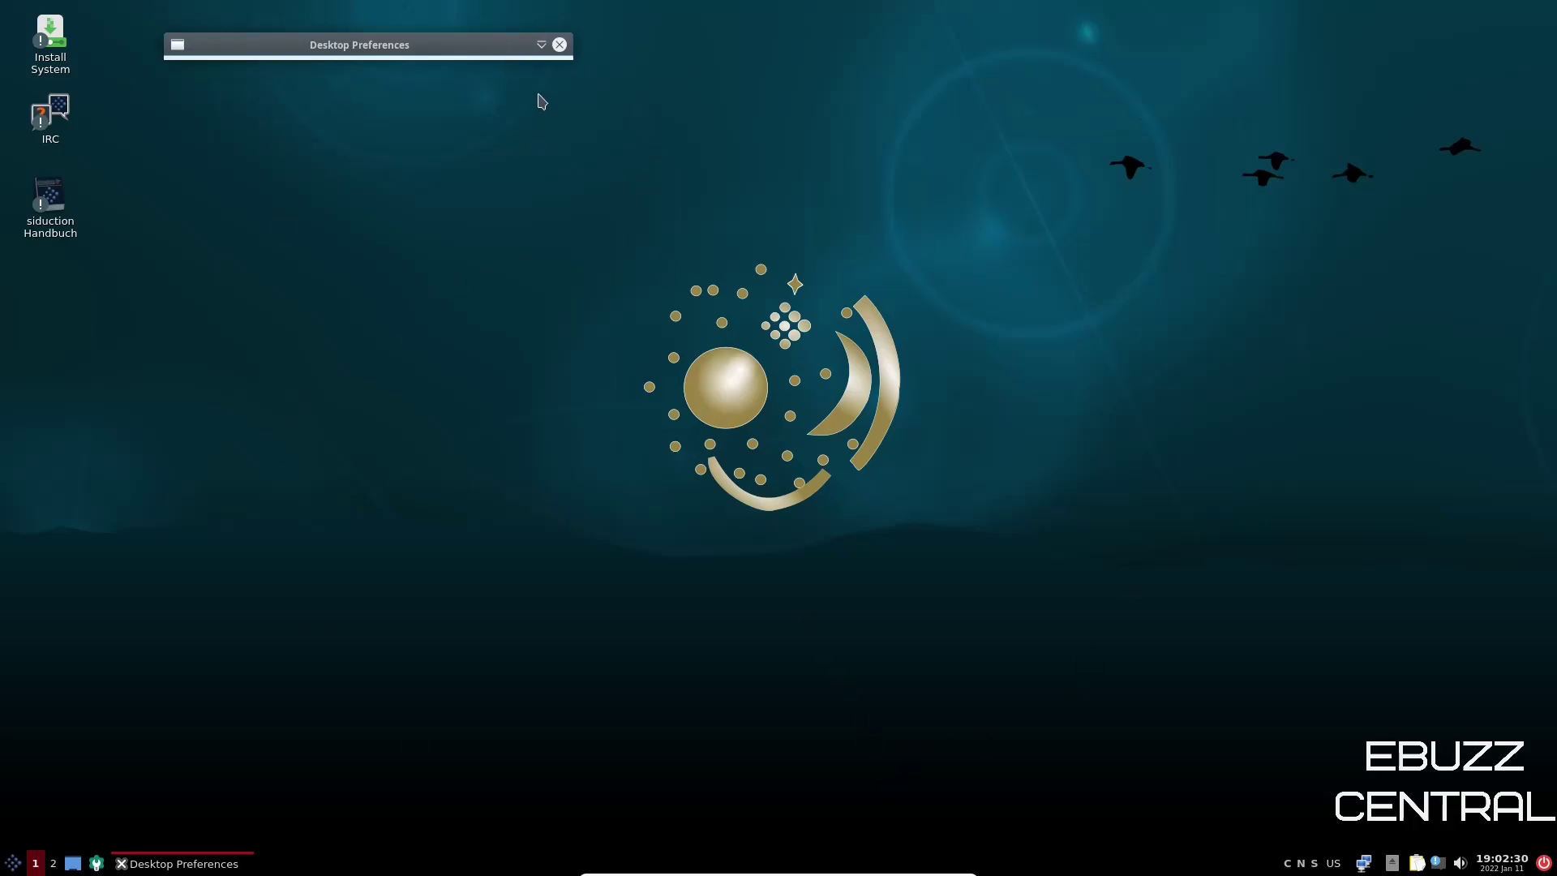
click(541, 46)
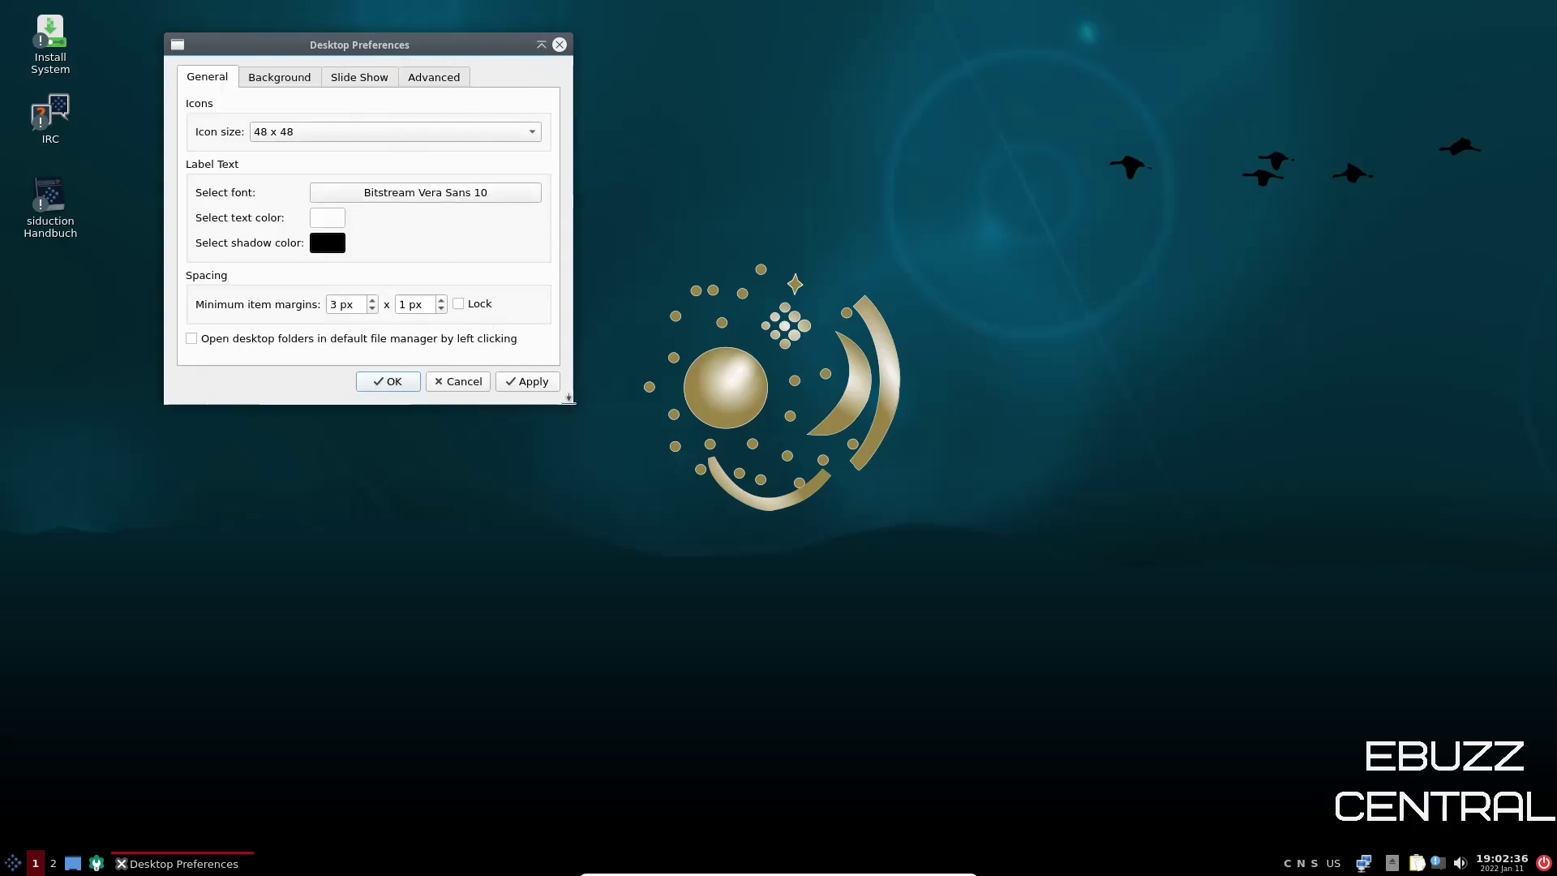
- Enlarge the Desktop Preferences window toward the bottom-right using the window menu's resize
drag(565, 396, 703, 493)
right_click(531, 56)
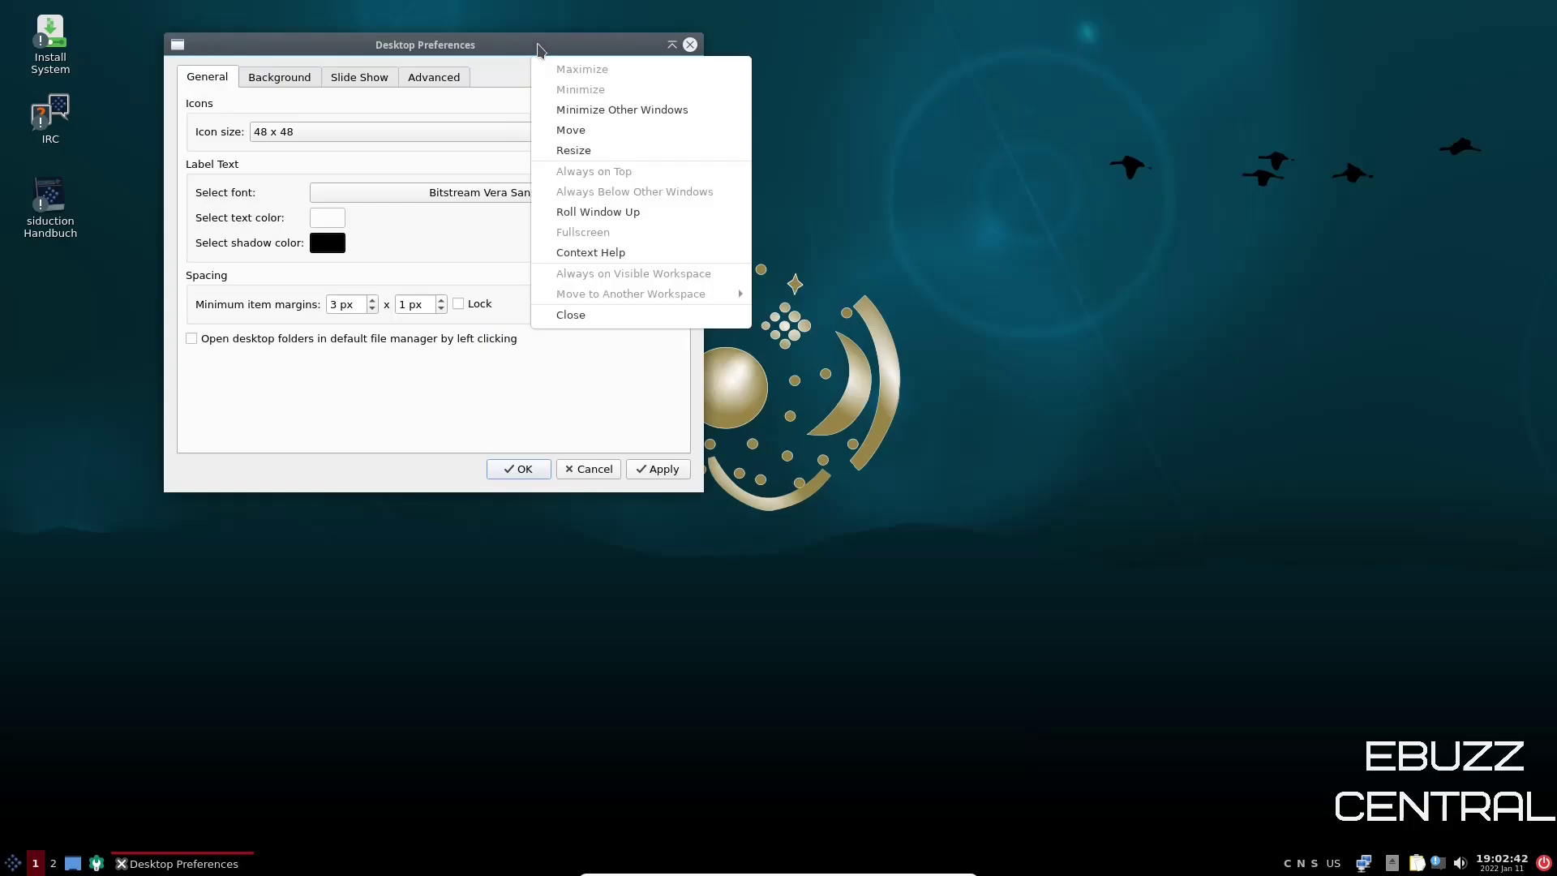
click(575, 150)
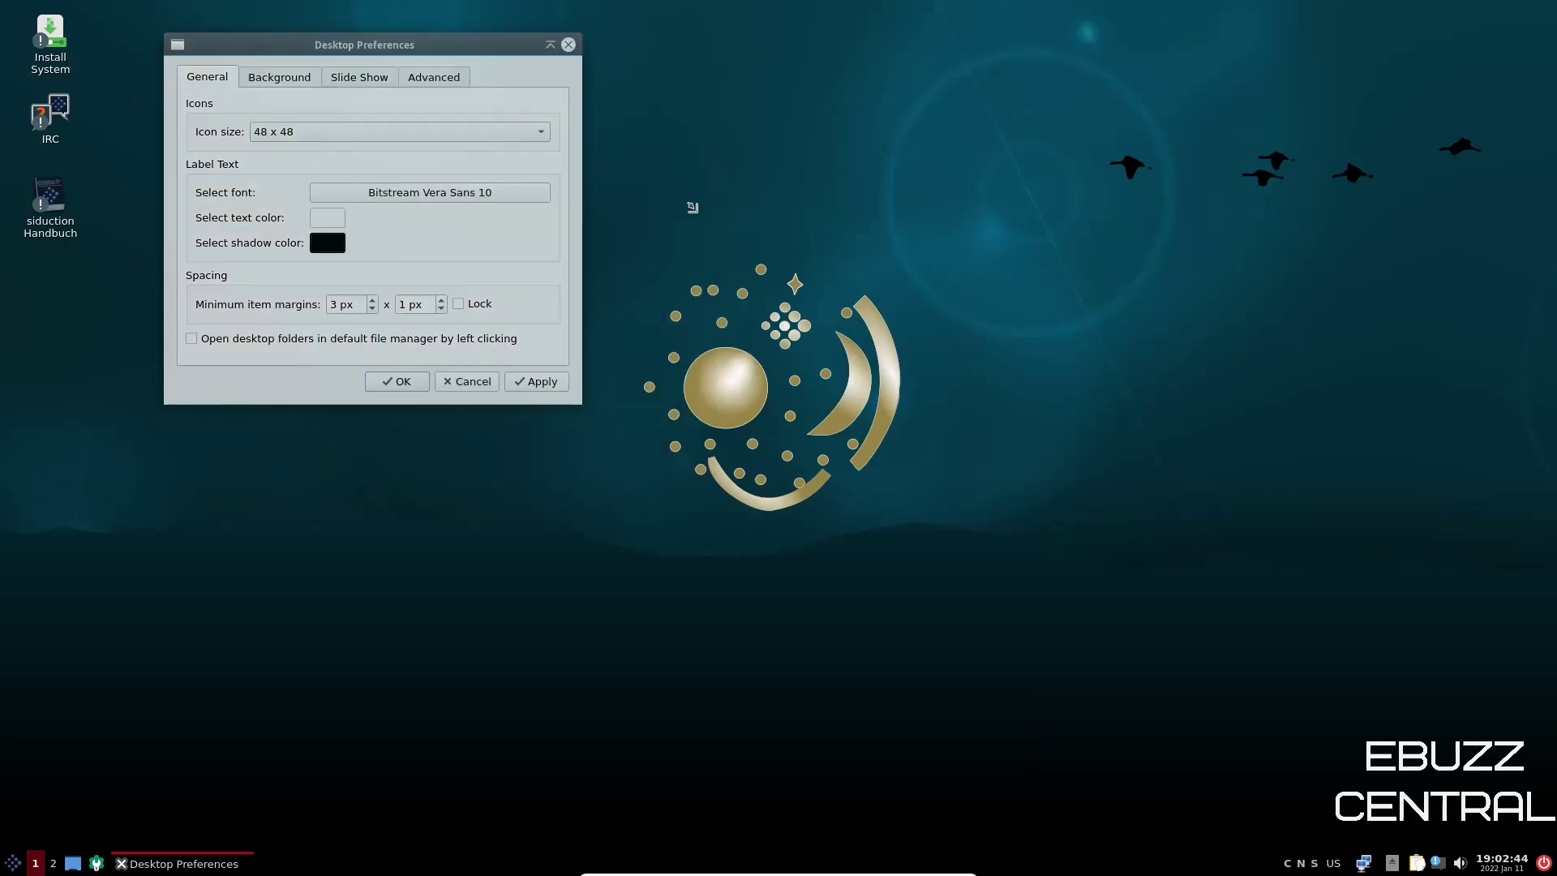
drag(1001, 502, 1079, 645)
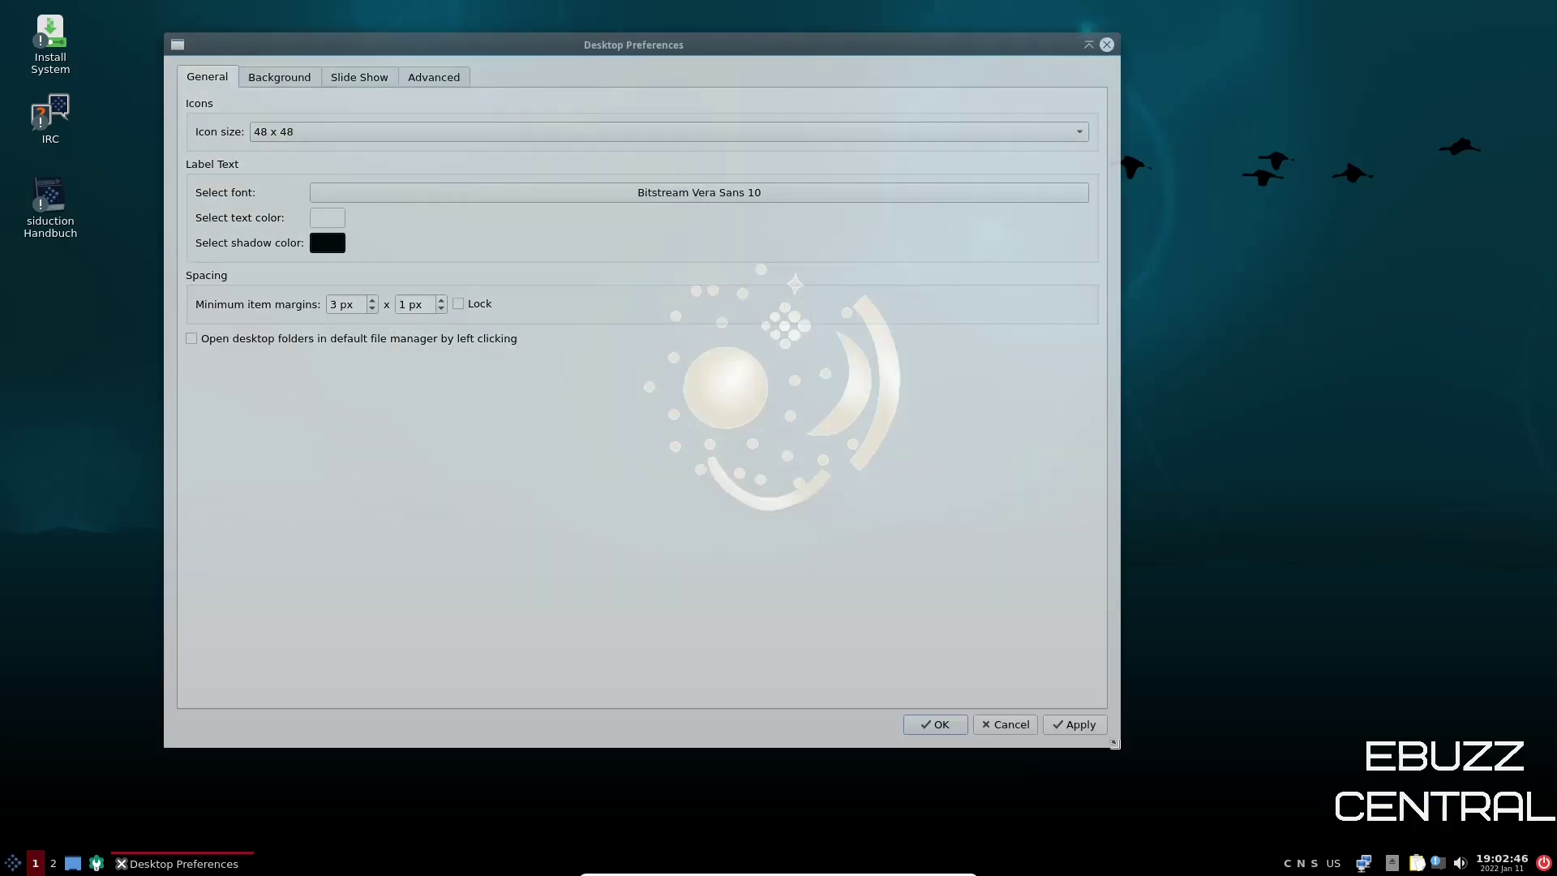
drag(1115, 743, 1115, 744)
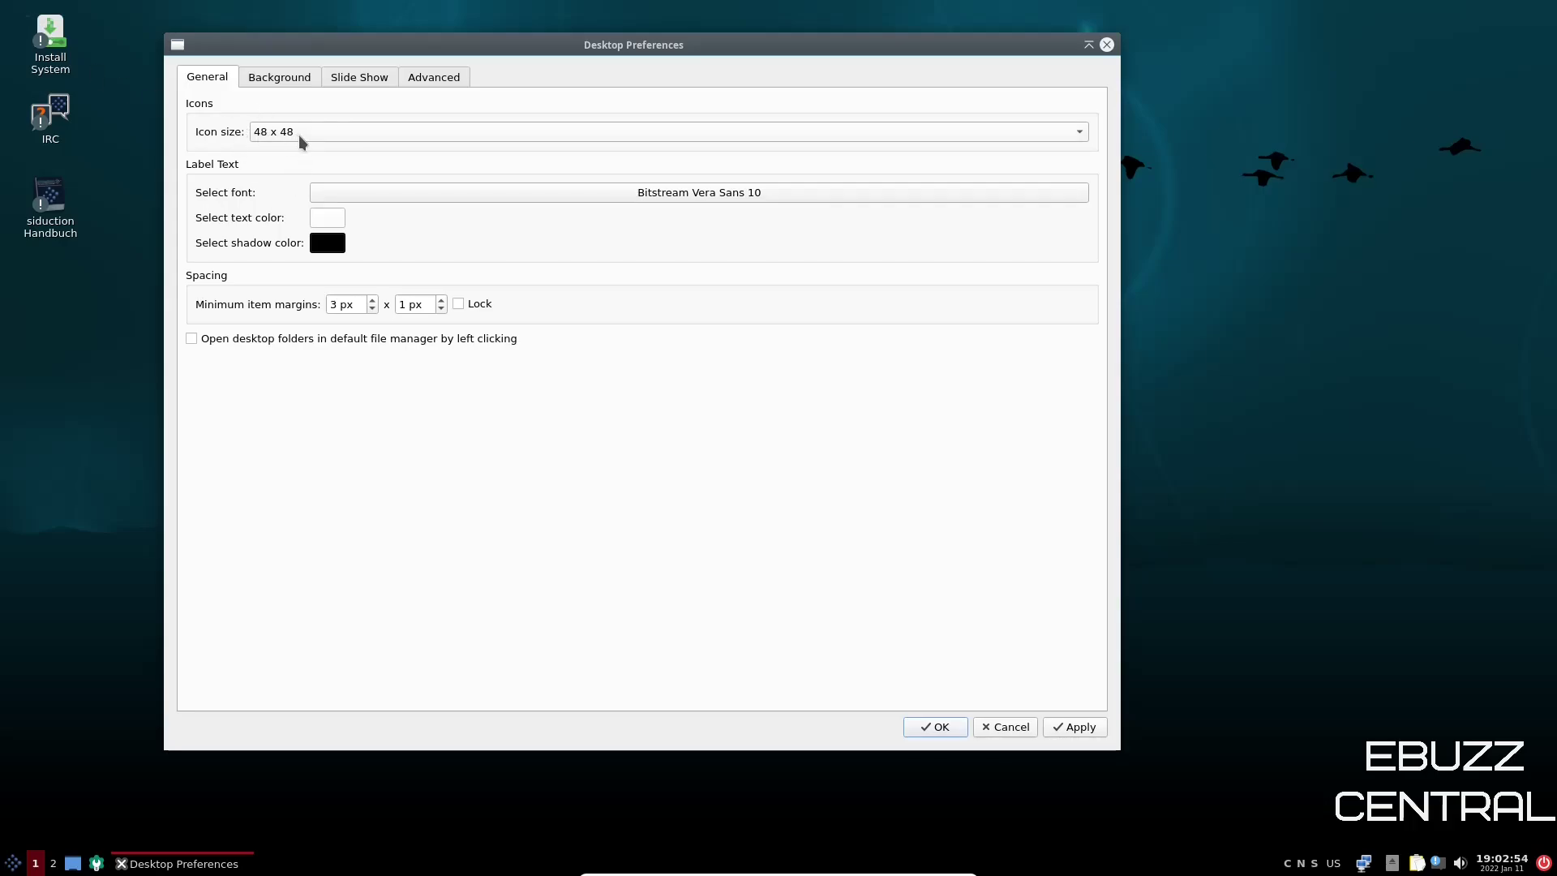
- Check the icon size and wallpaper mode, keeping 48 x 48 icons and zoomed wallpaper
click(1032, 133)
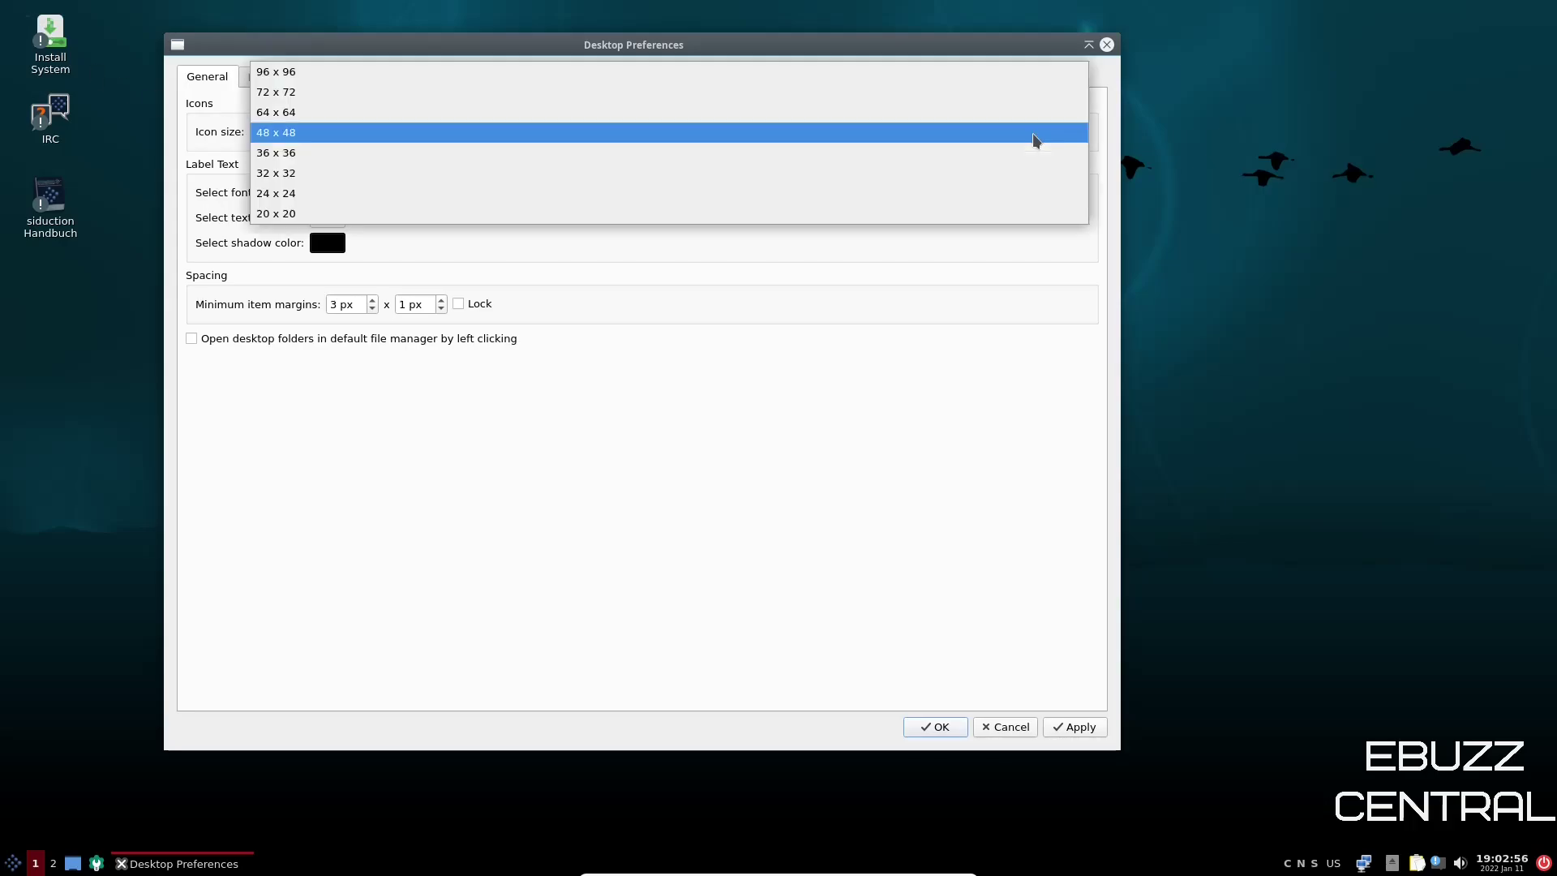
click(338, 135)
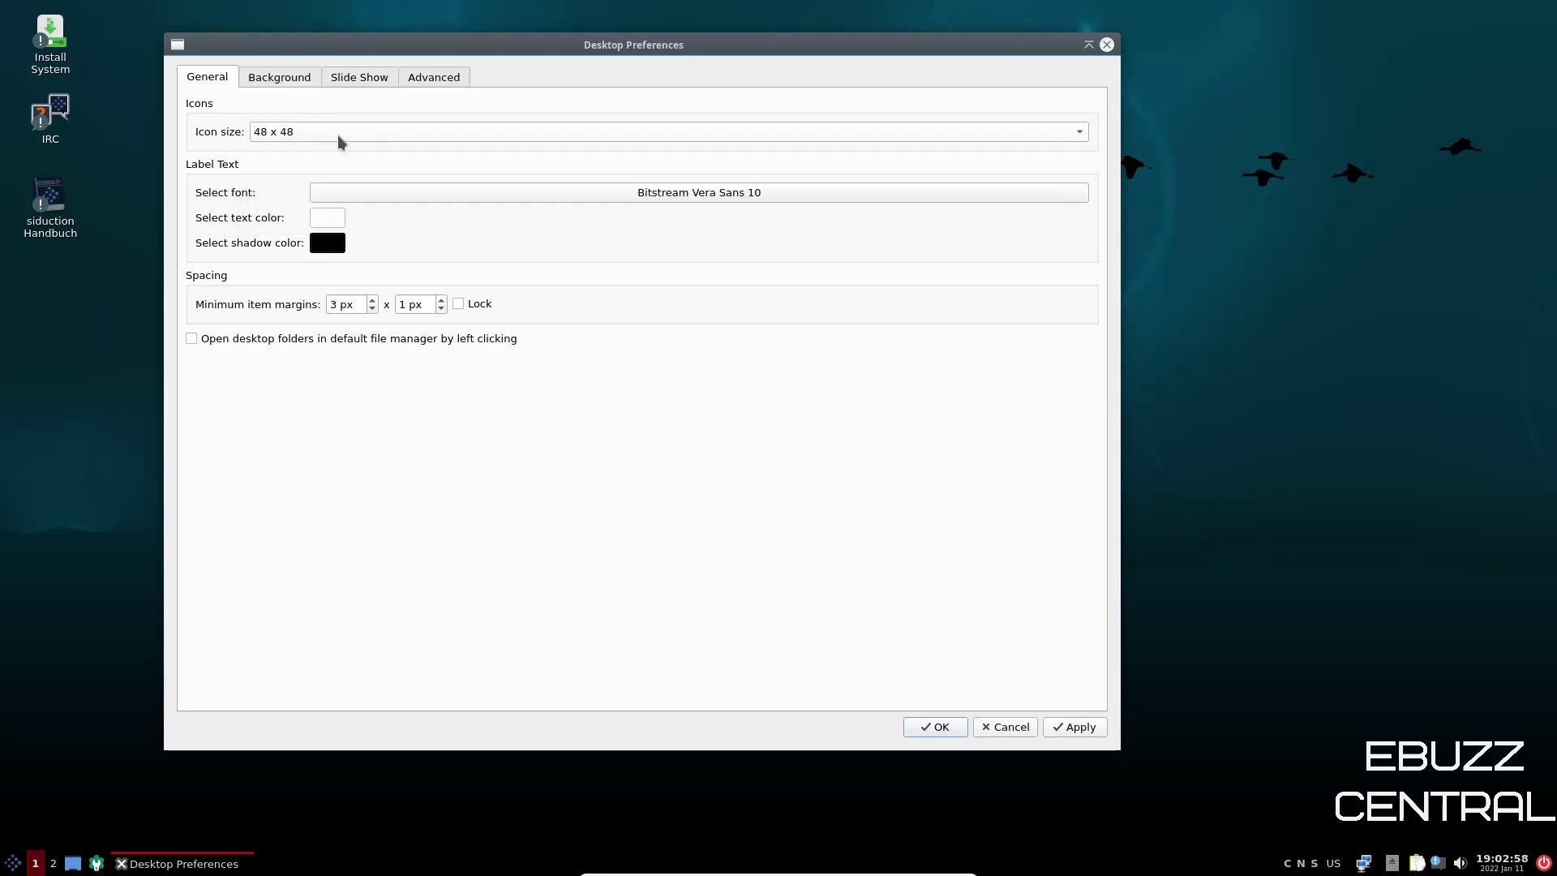
click(267, 78)
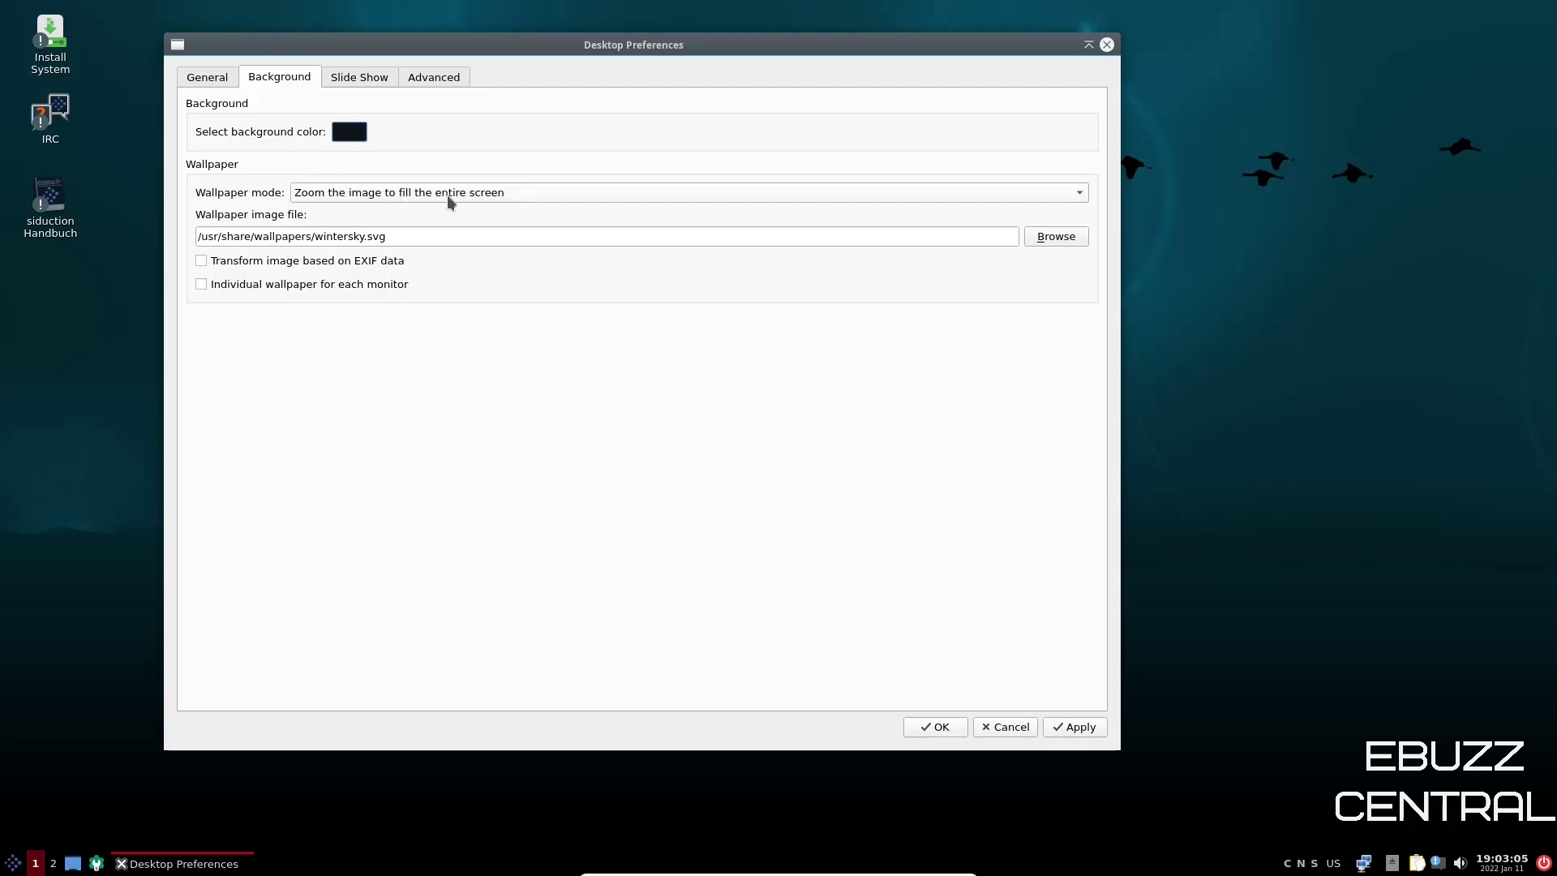
click(618, 199)
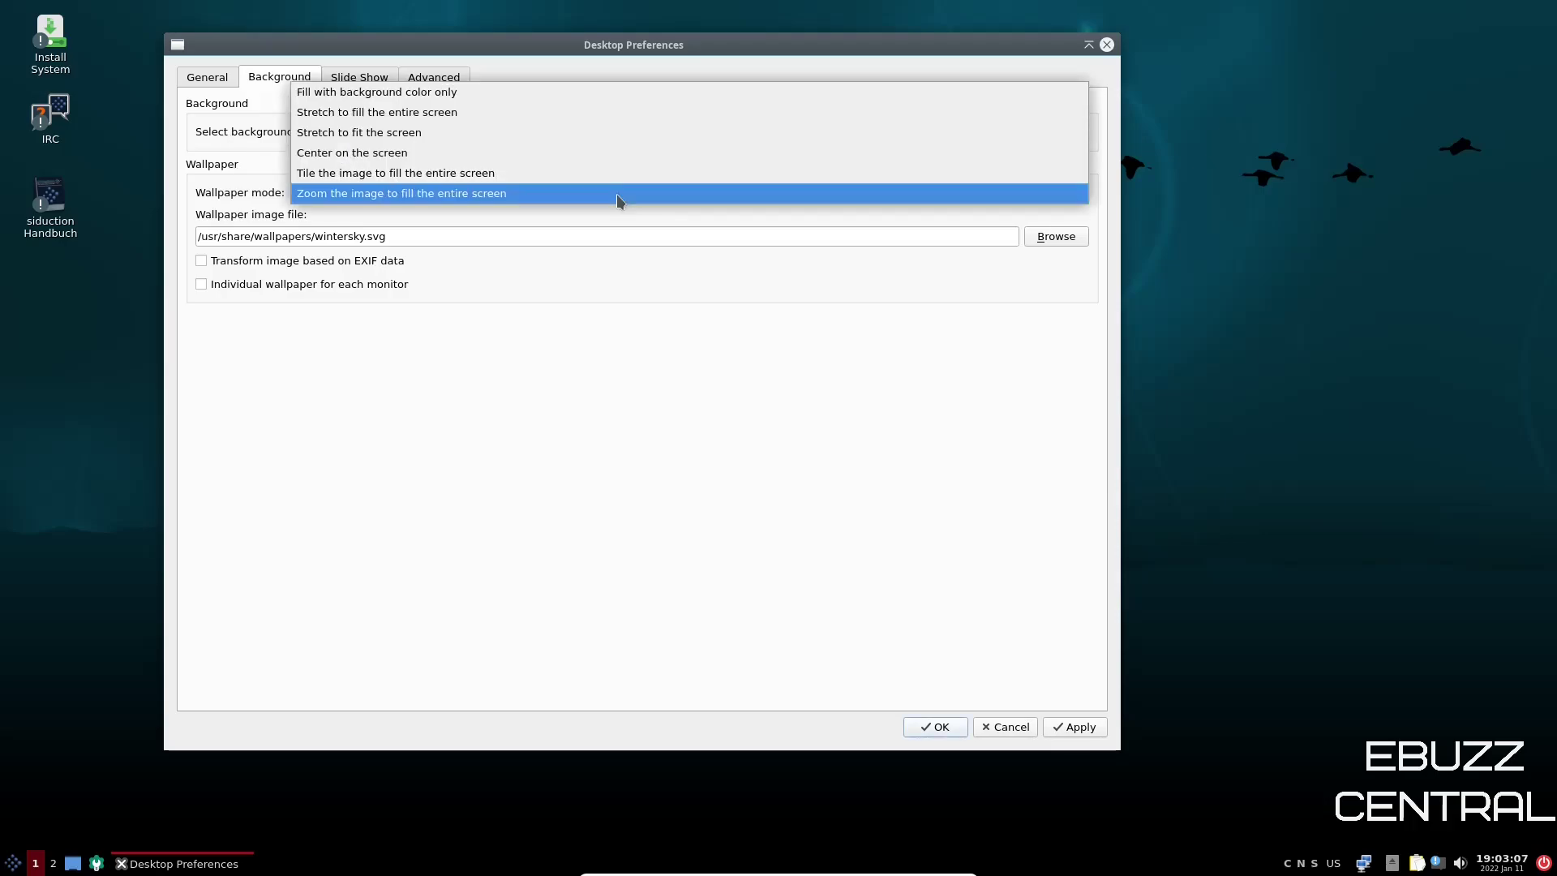
click(531, 193)
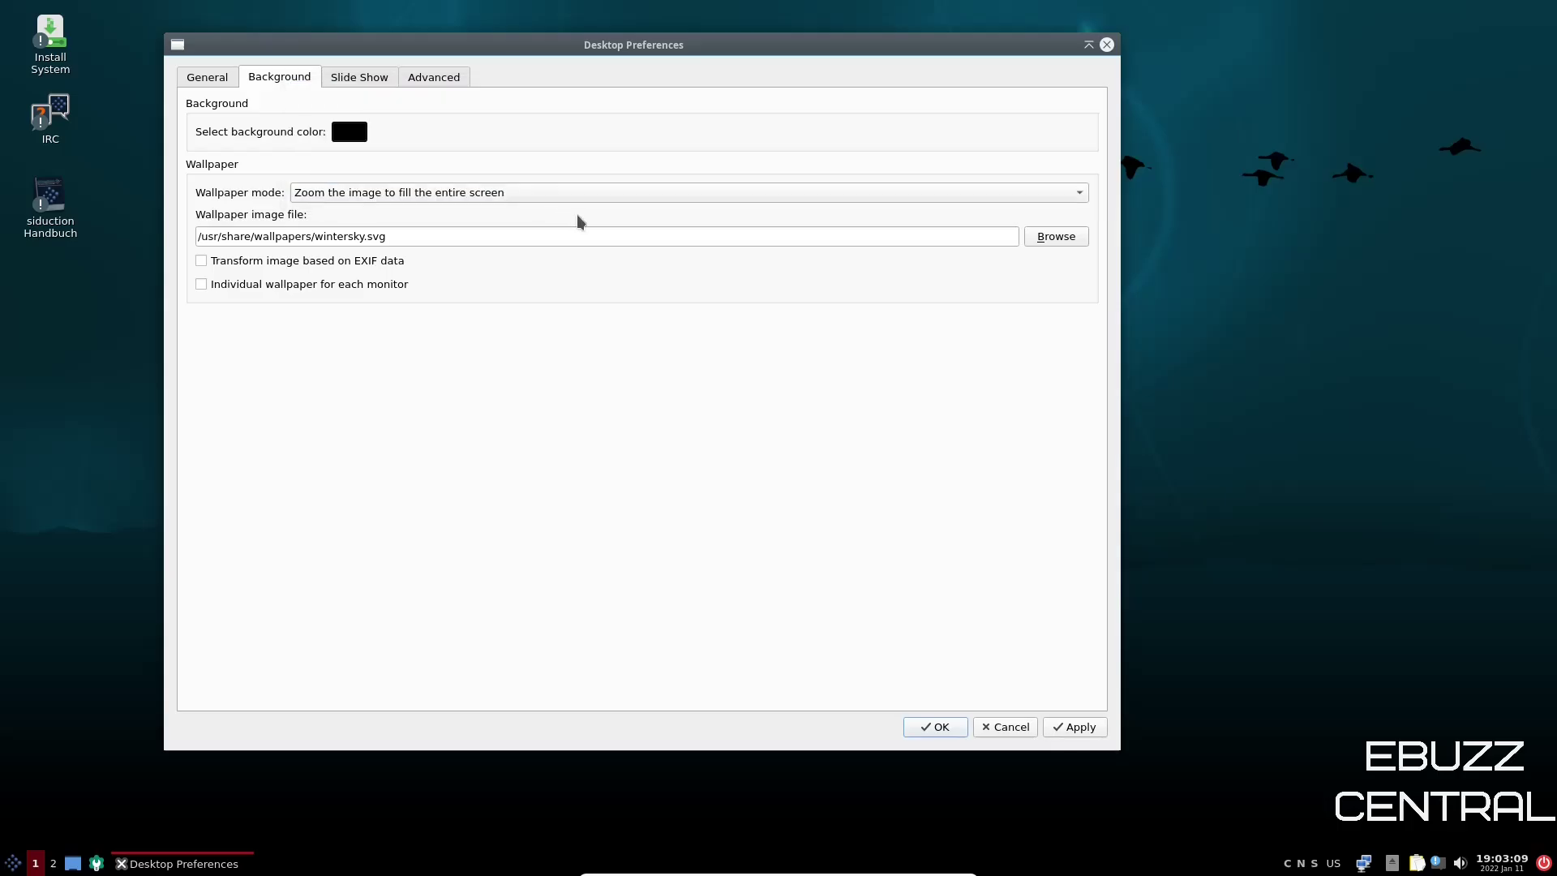
- Browse for a different wallpaper image, then close the chooser without picking one
click(1055, 236)
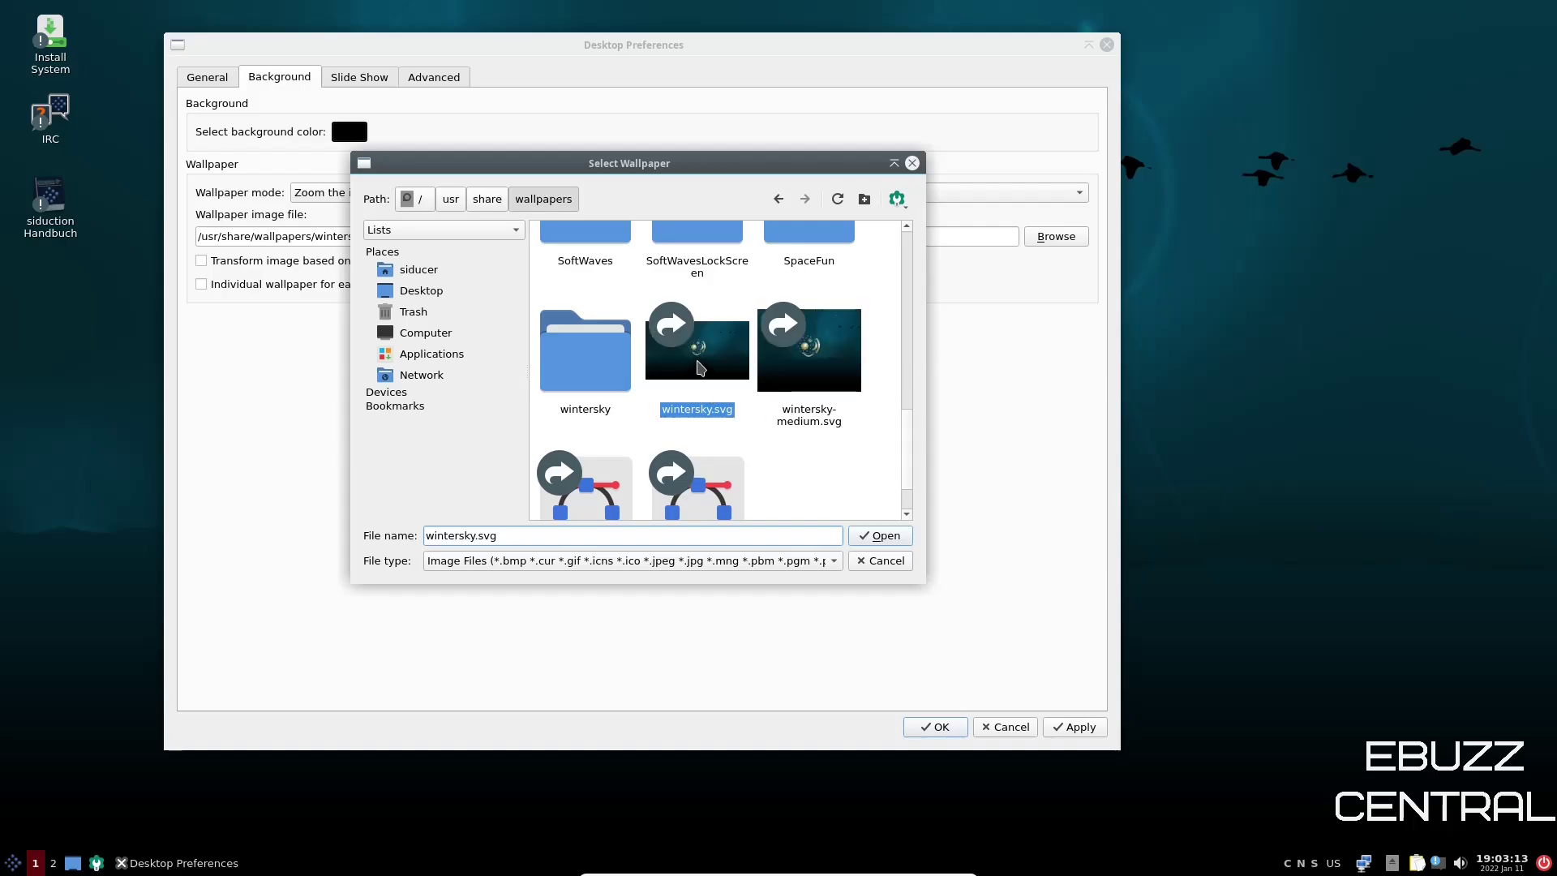
scroll(716, 370, down, 1)
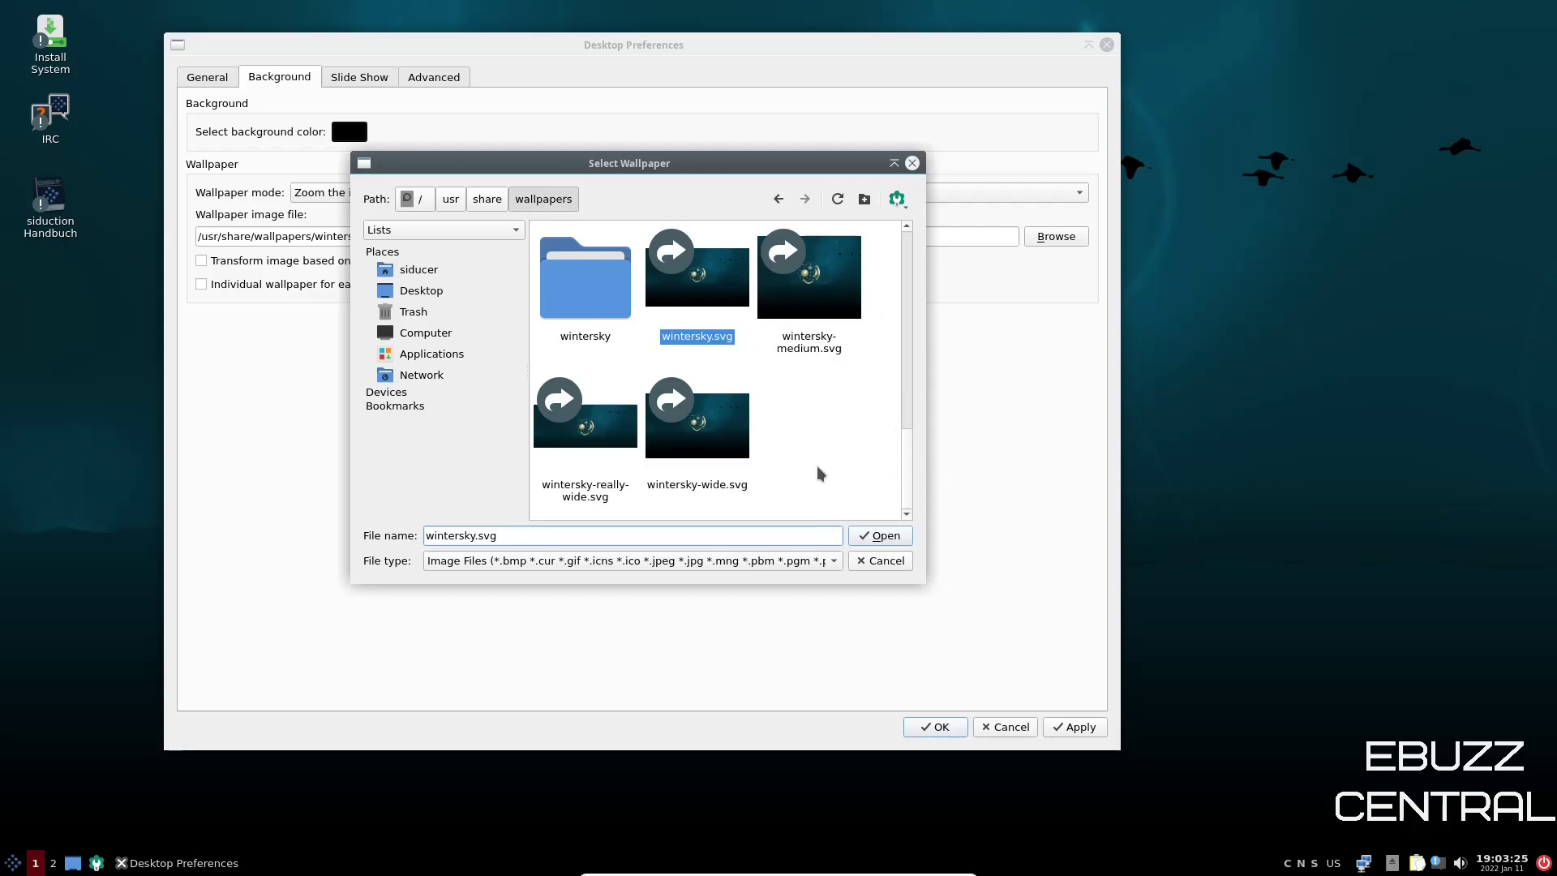
click(912, 164)
- Enable Slide Show on the Slide Show tab, closing the folder chooser without choosing a folder
click(362, 78)
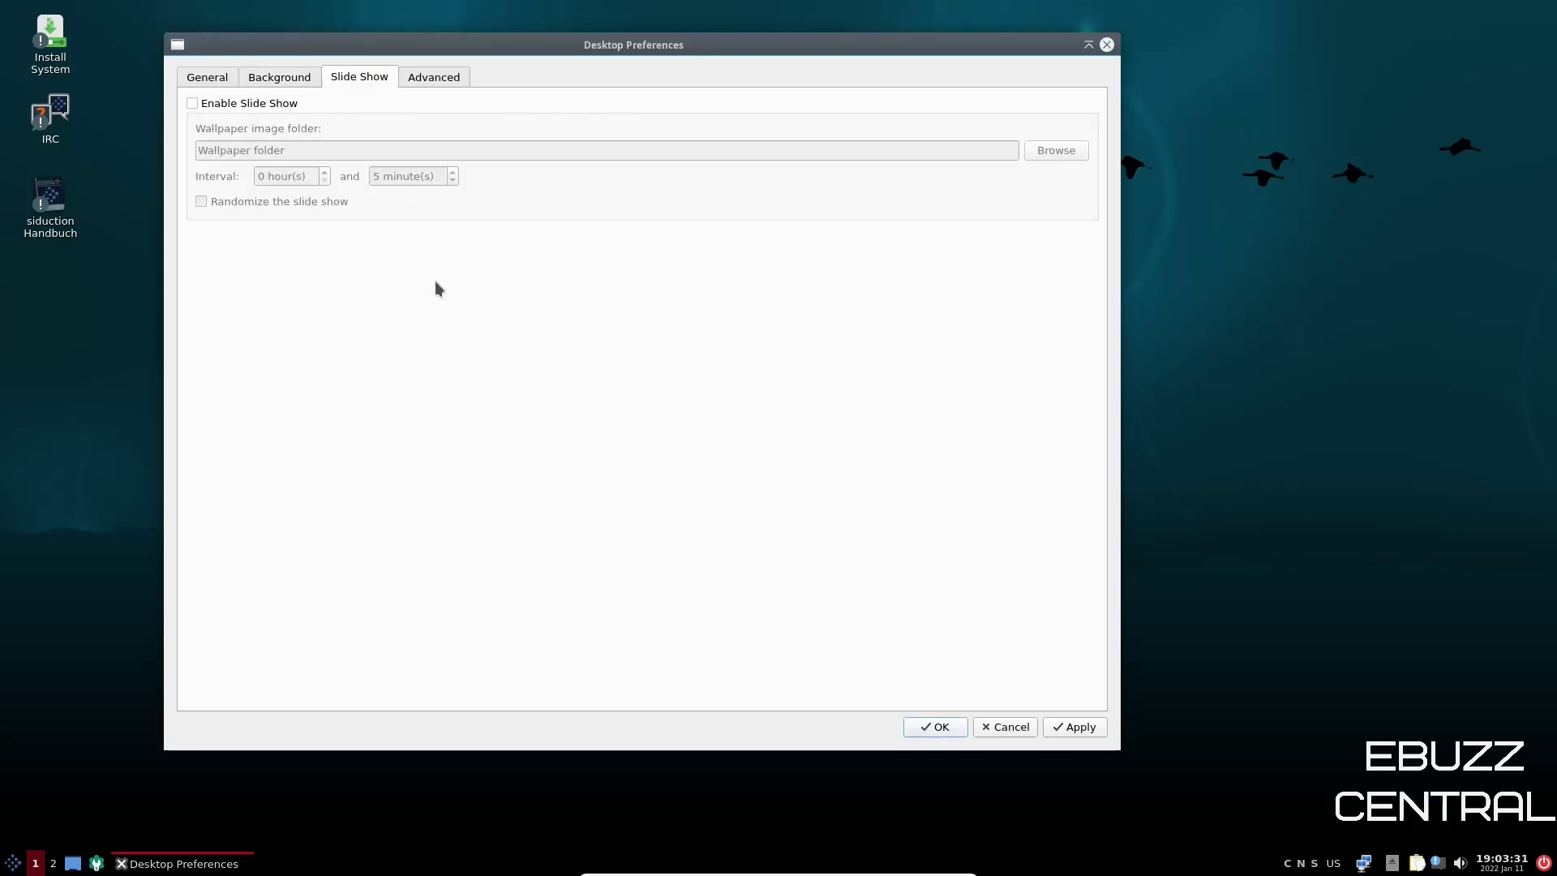
click(190, 100)
click(1069, 153)
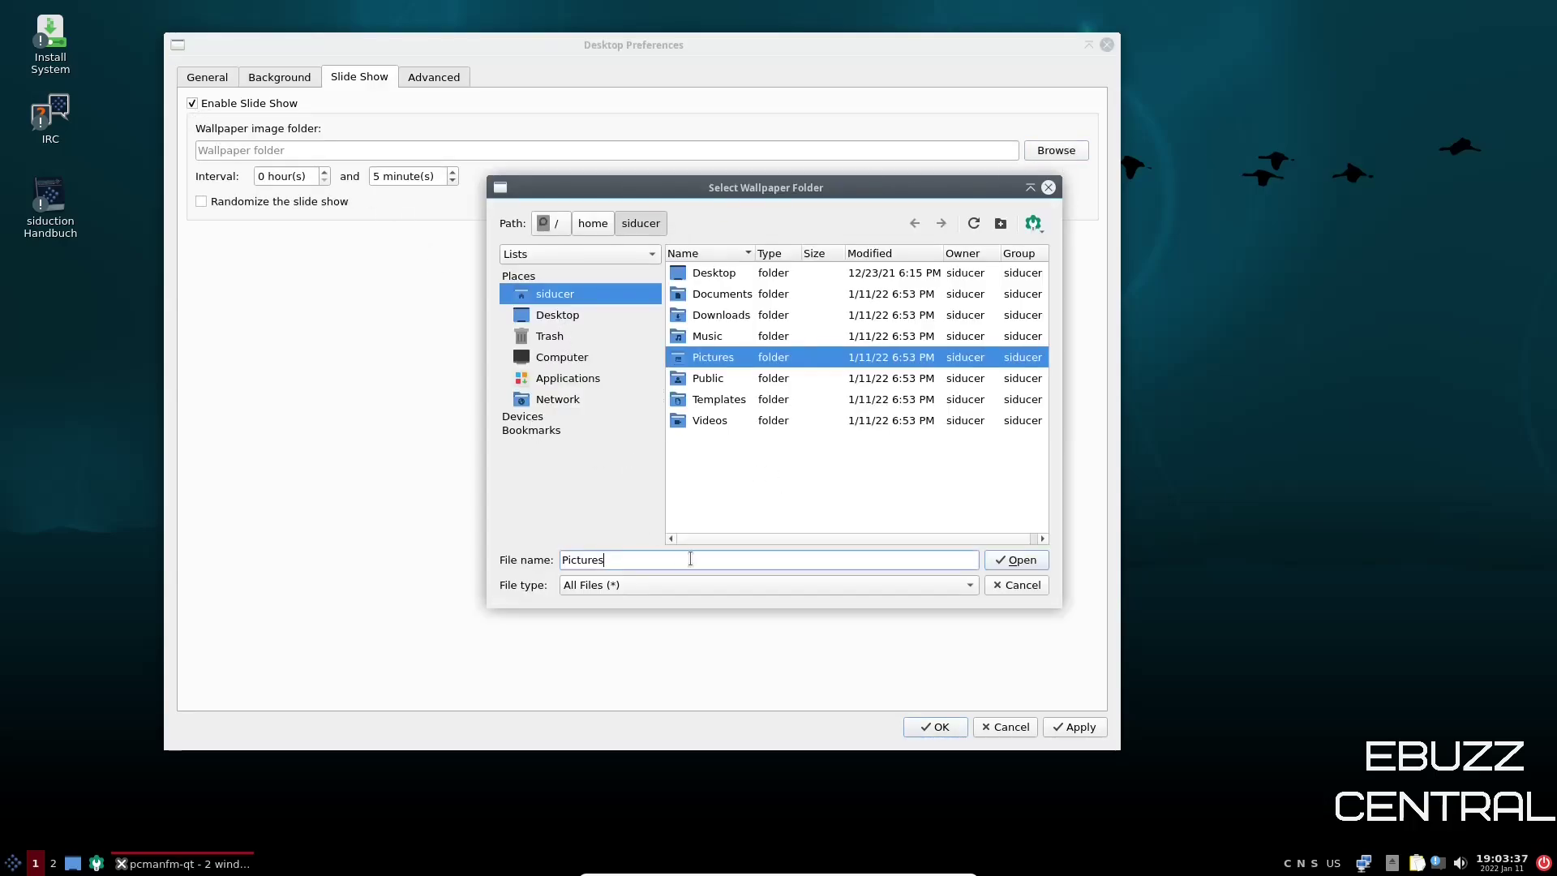
click(1047, 188)
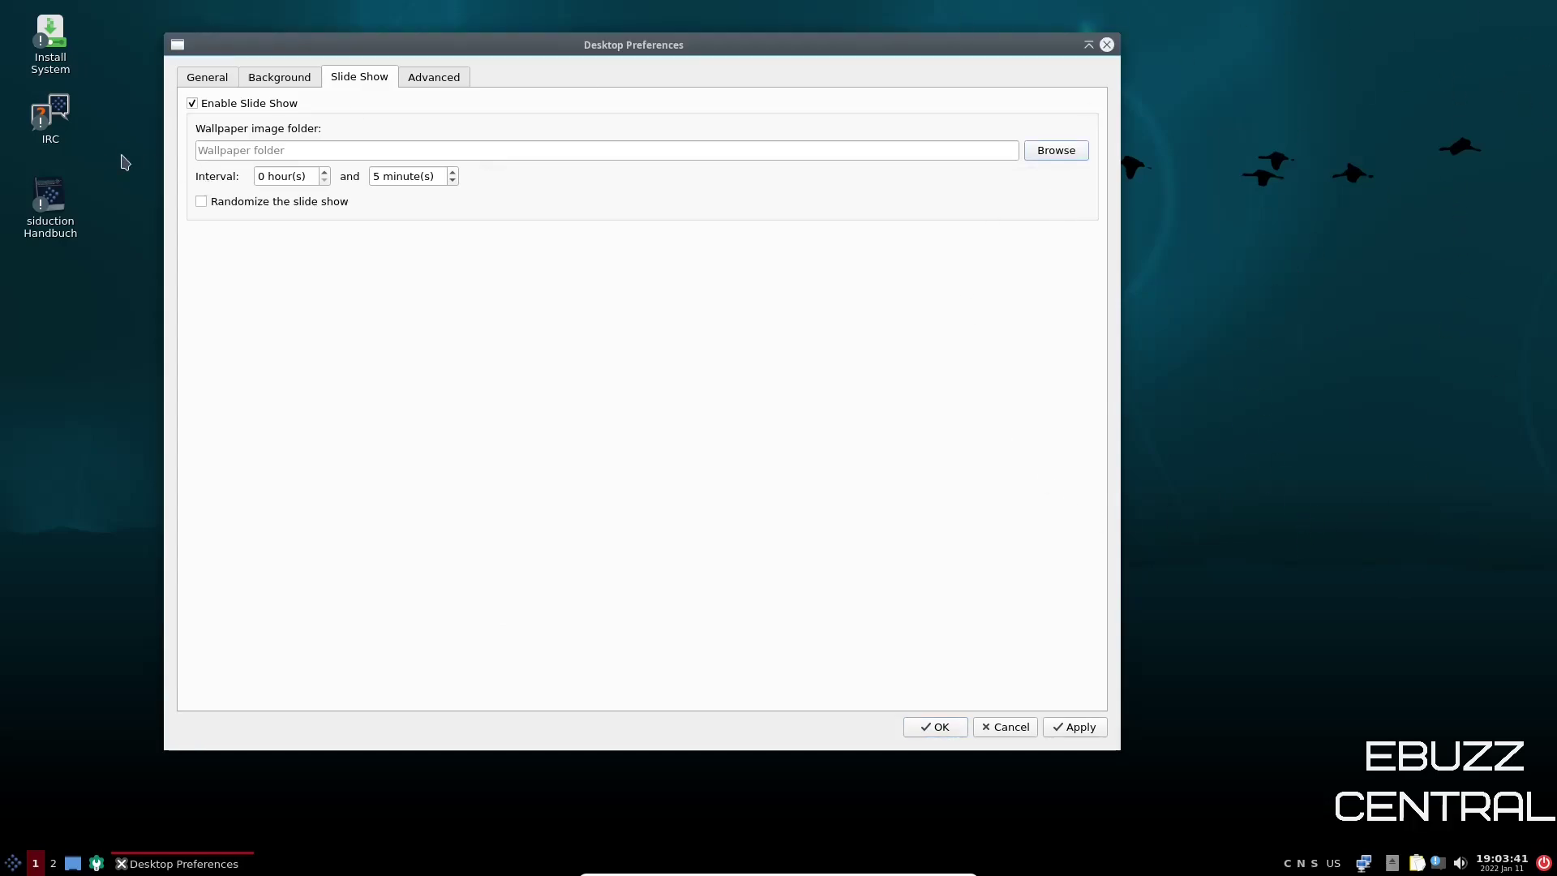
click(437, 79)
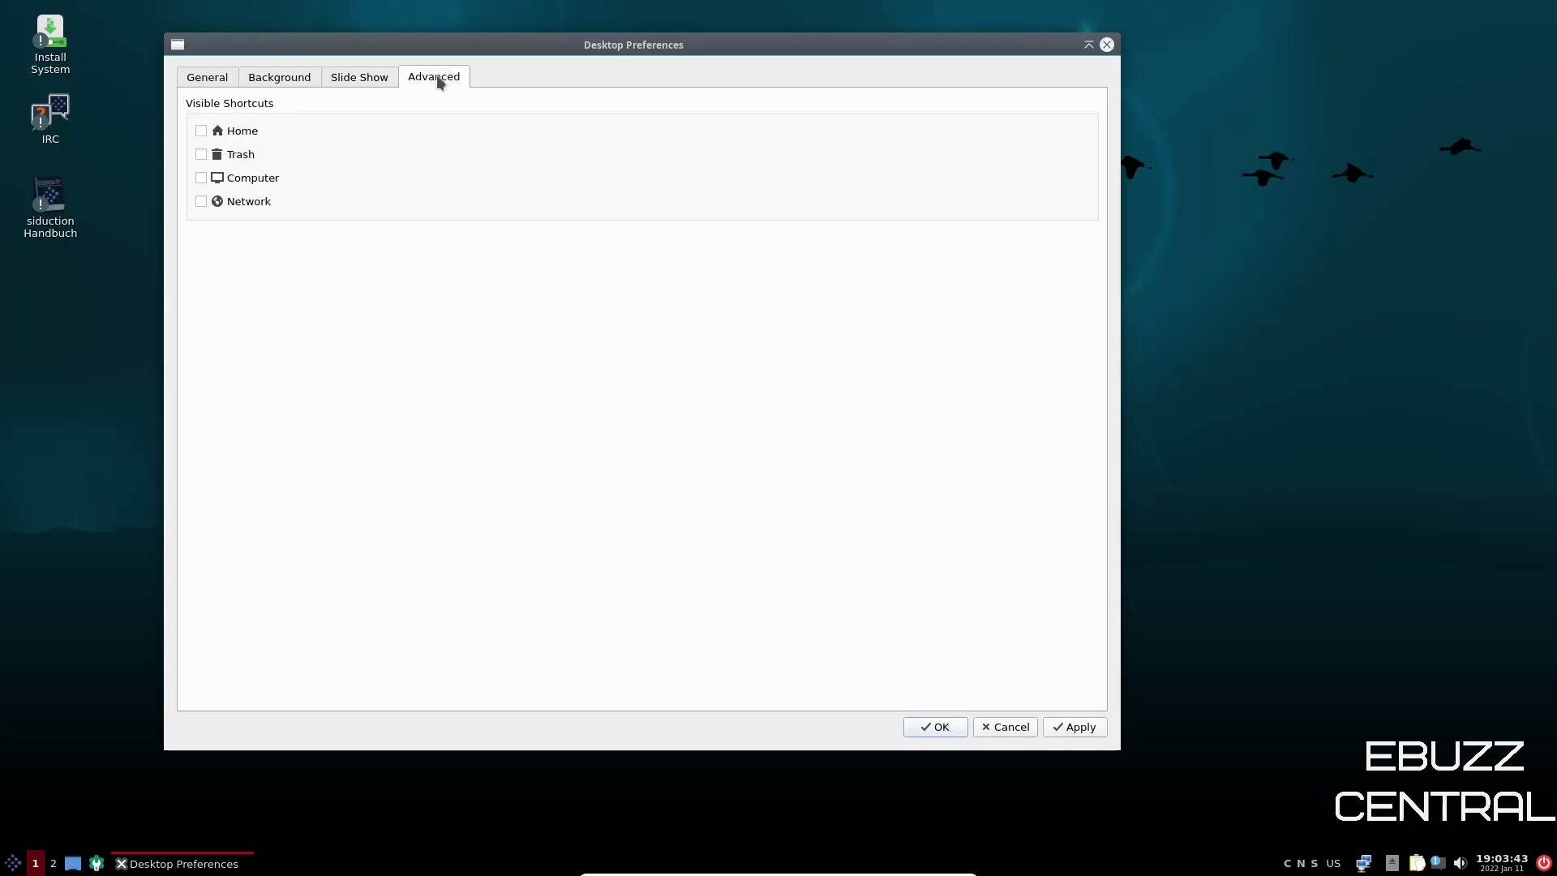
click(201, 132)
click(201, 155)
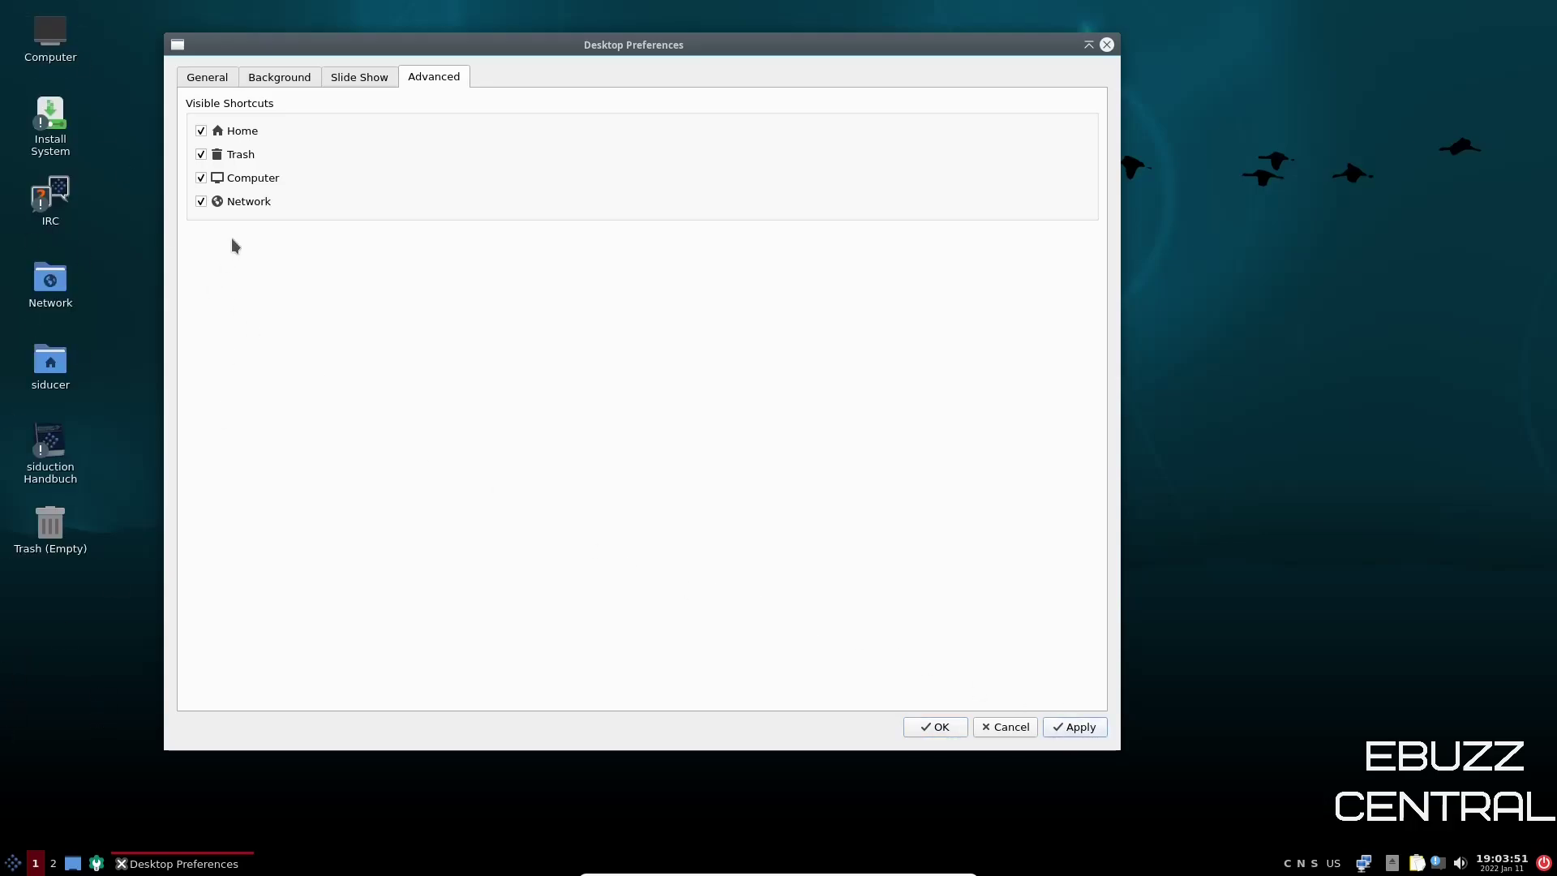
click(201, 201)
click(201, 177)
click(201, 154)
click(202, 130)
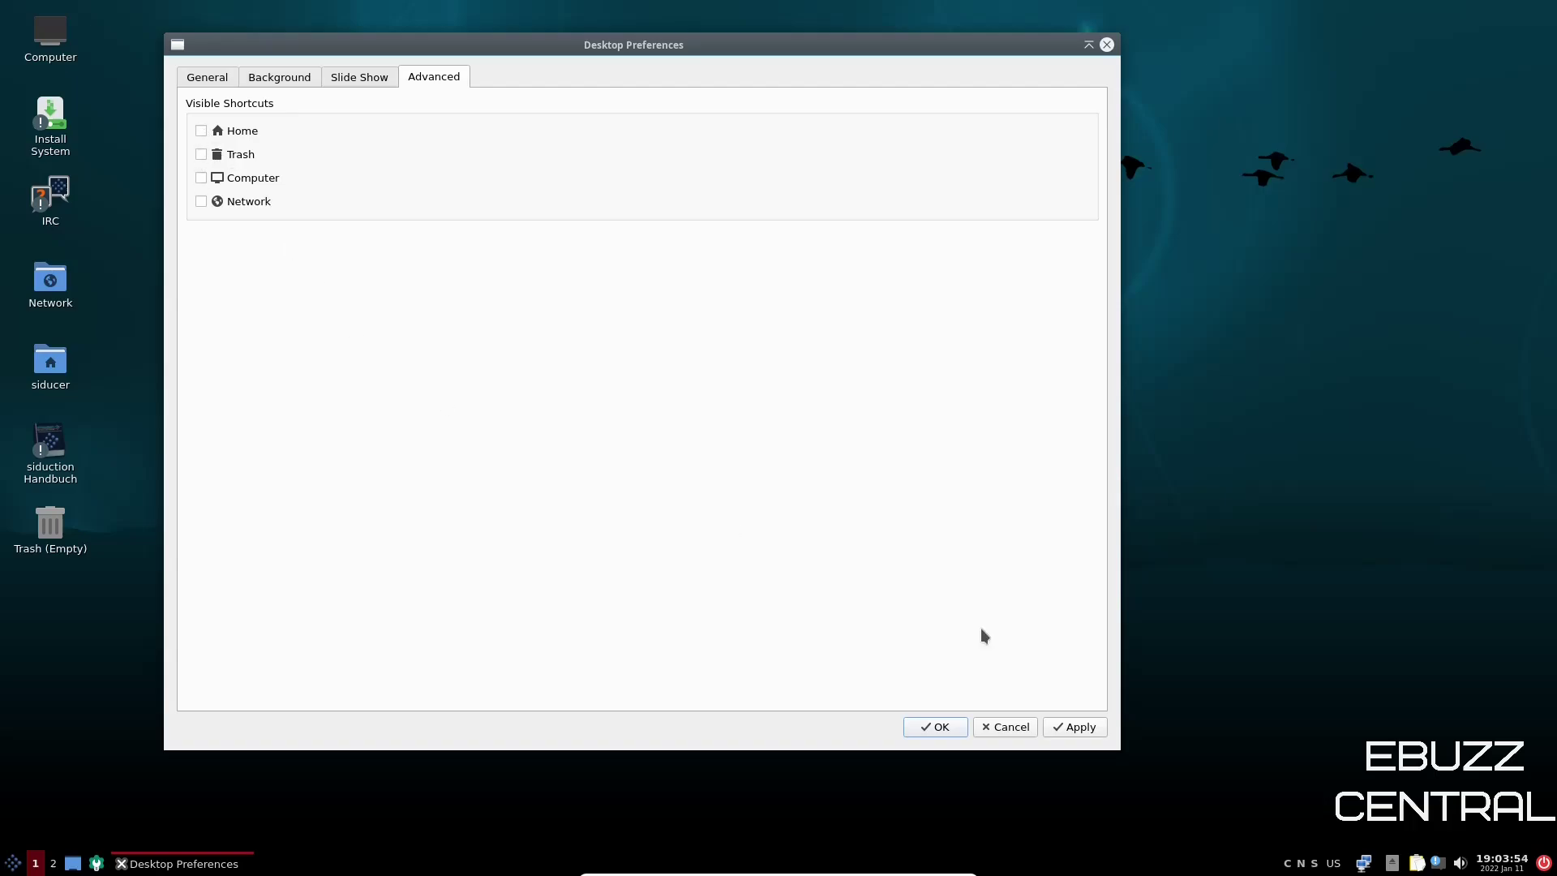
click(1081, 731)
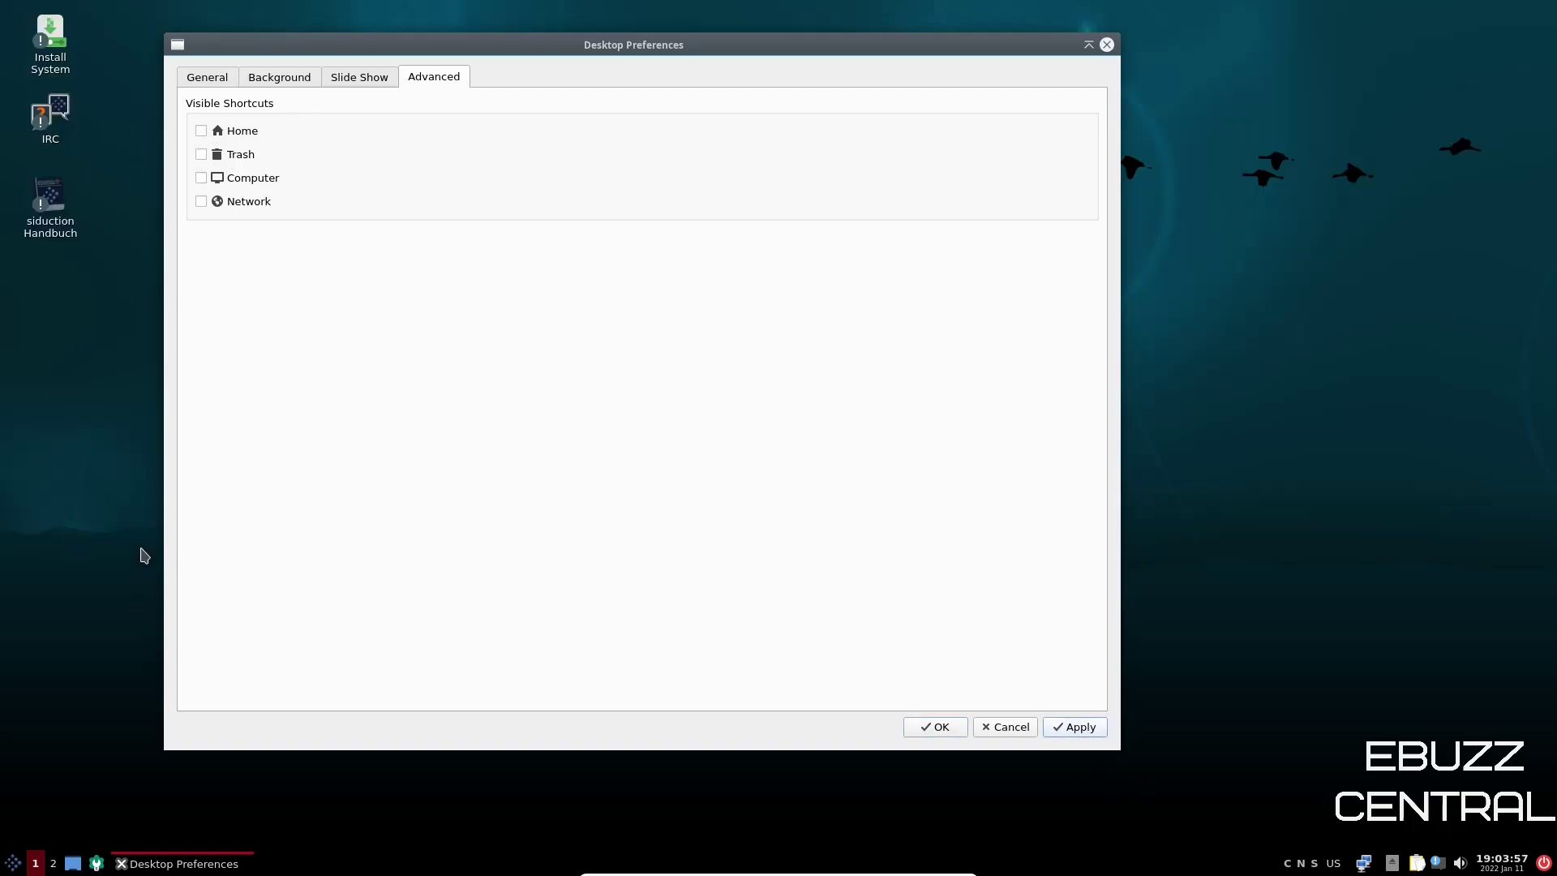
- Close Desktop Preferences, view and dismiss the notifications, and toggle Caps Lock on and off
click(1107, 45)
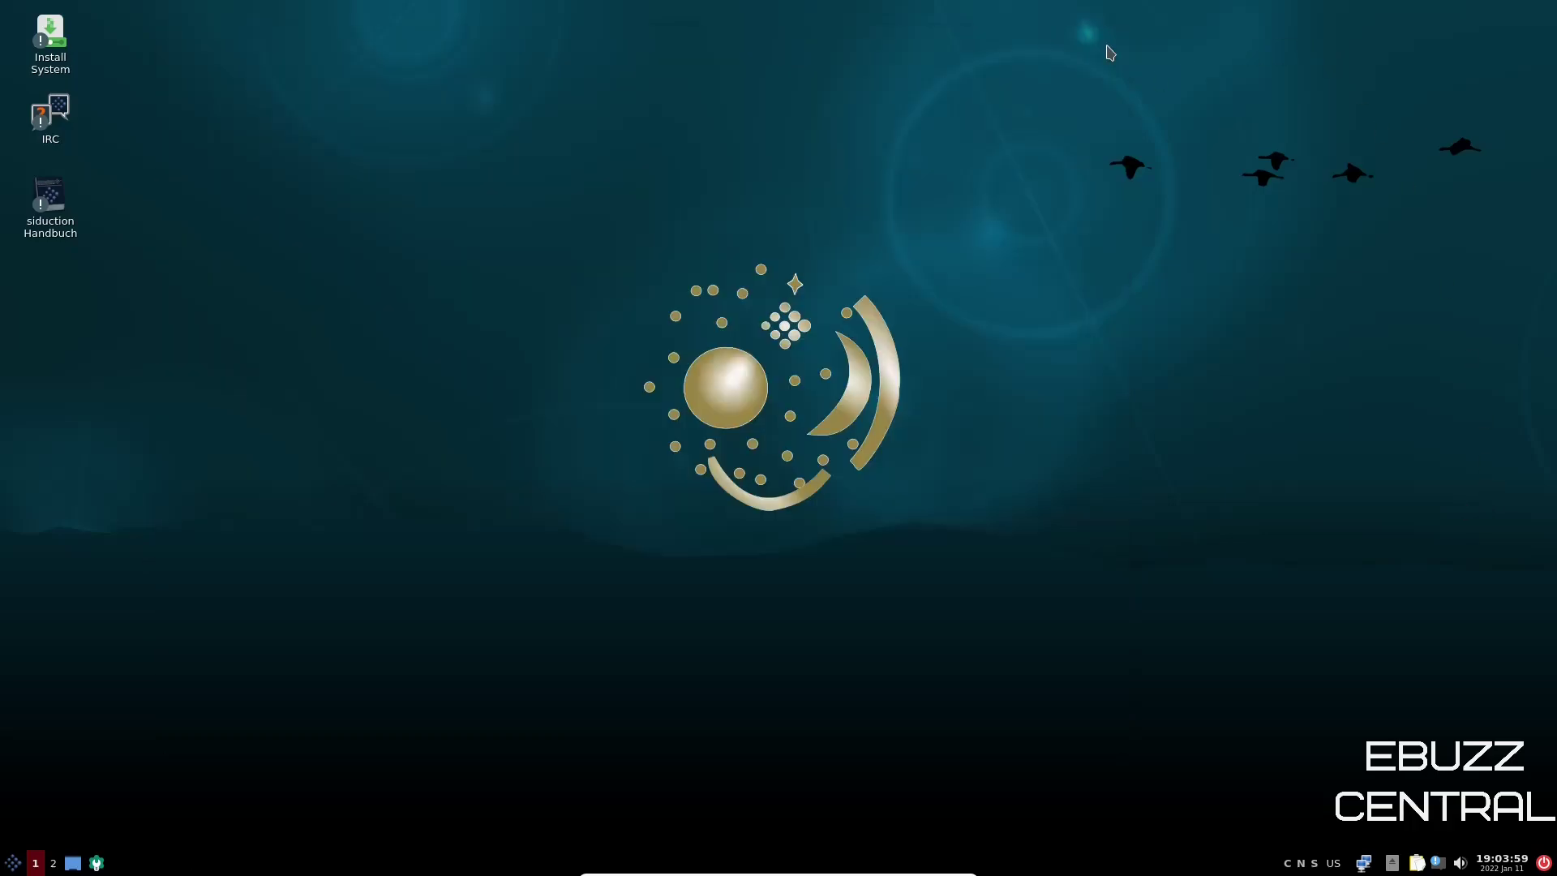
click(1439, 864)
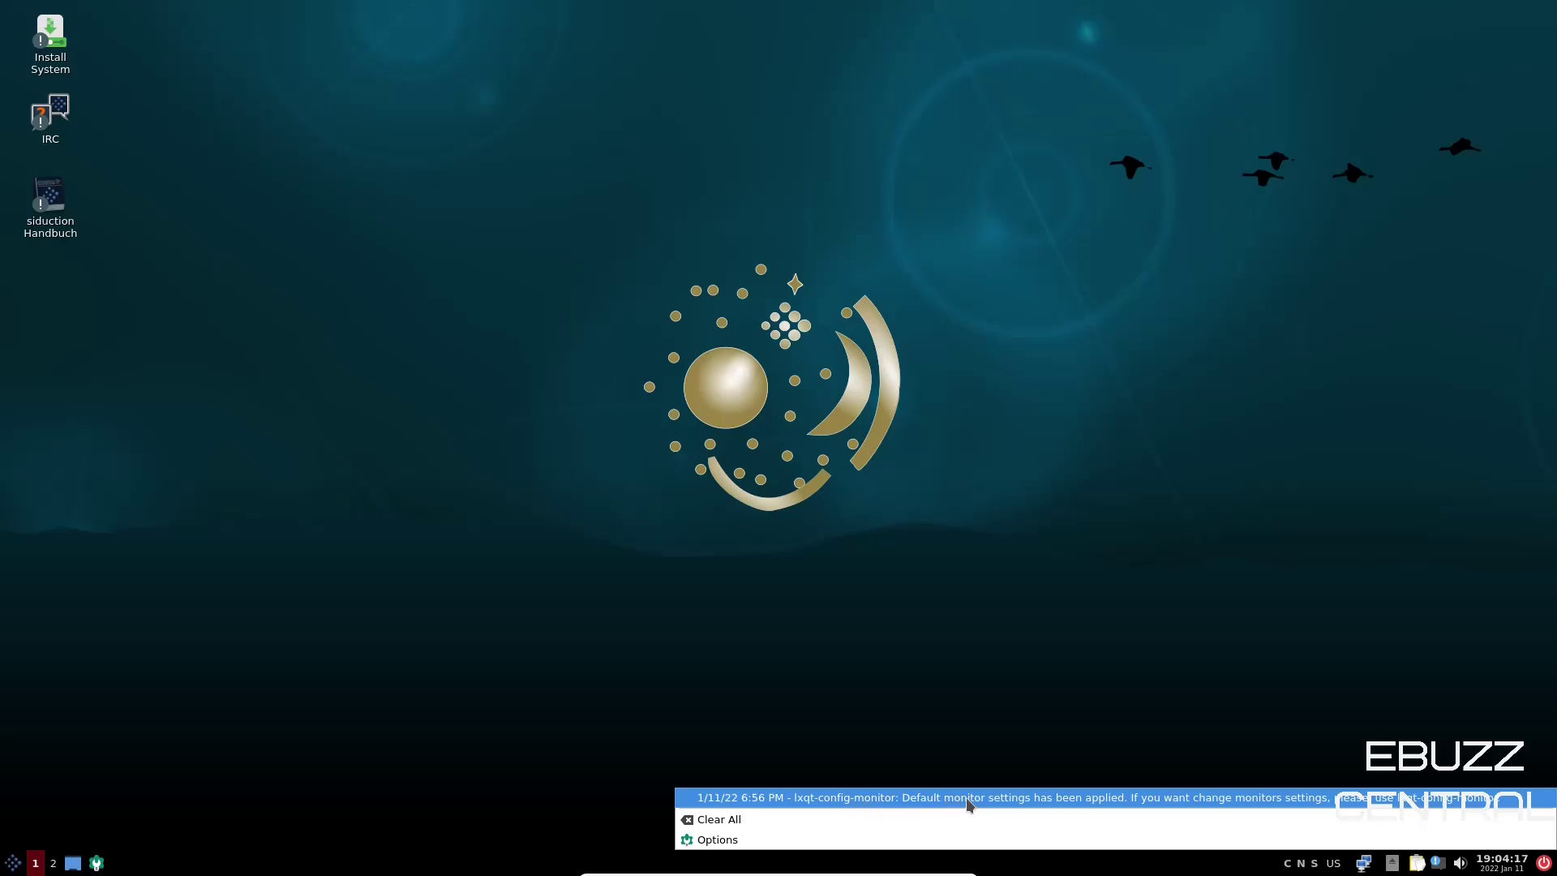
click(1406, 500)
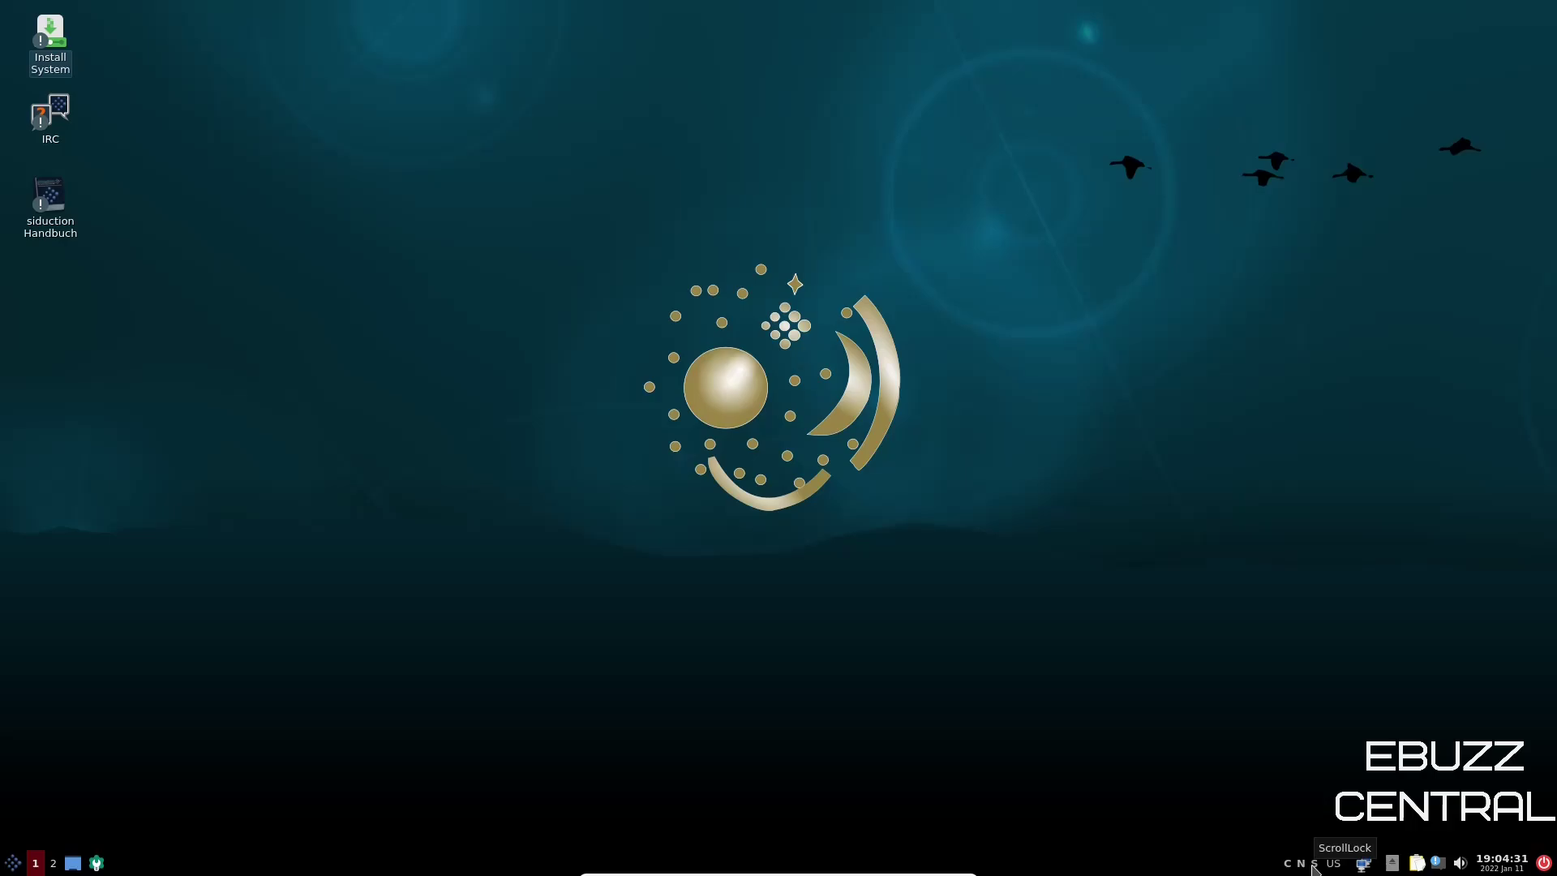
click(1286, 863)
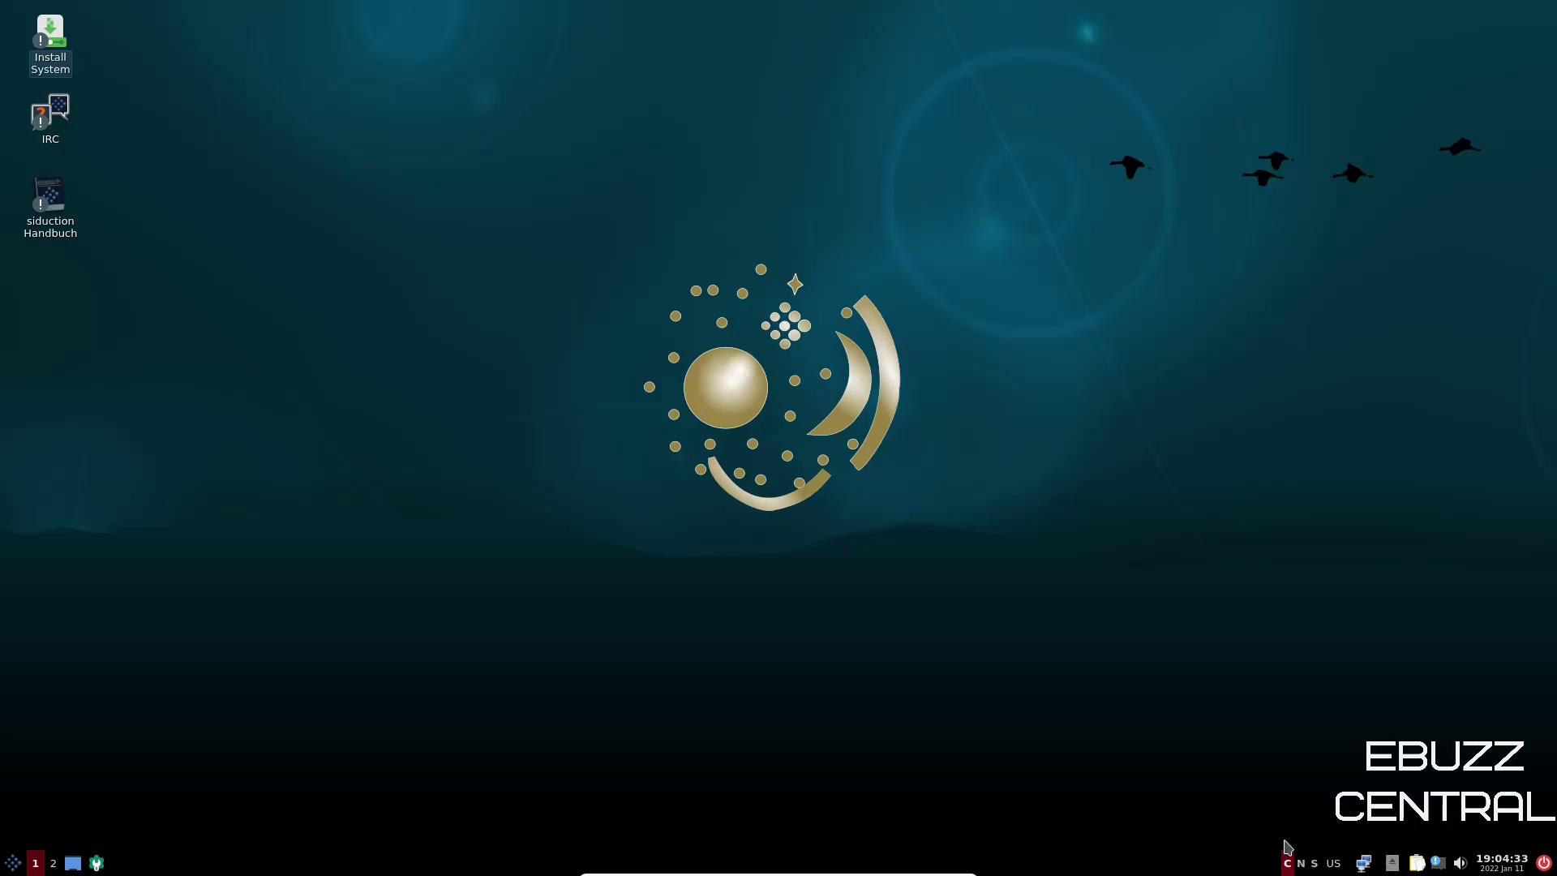
click(1287, 863)
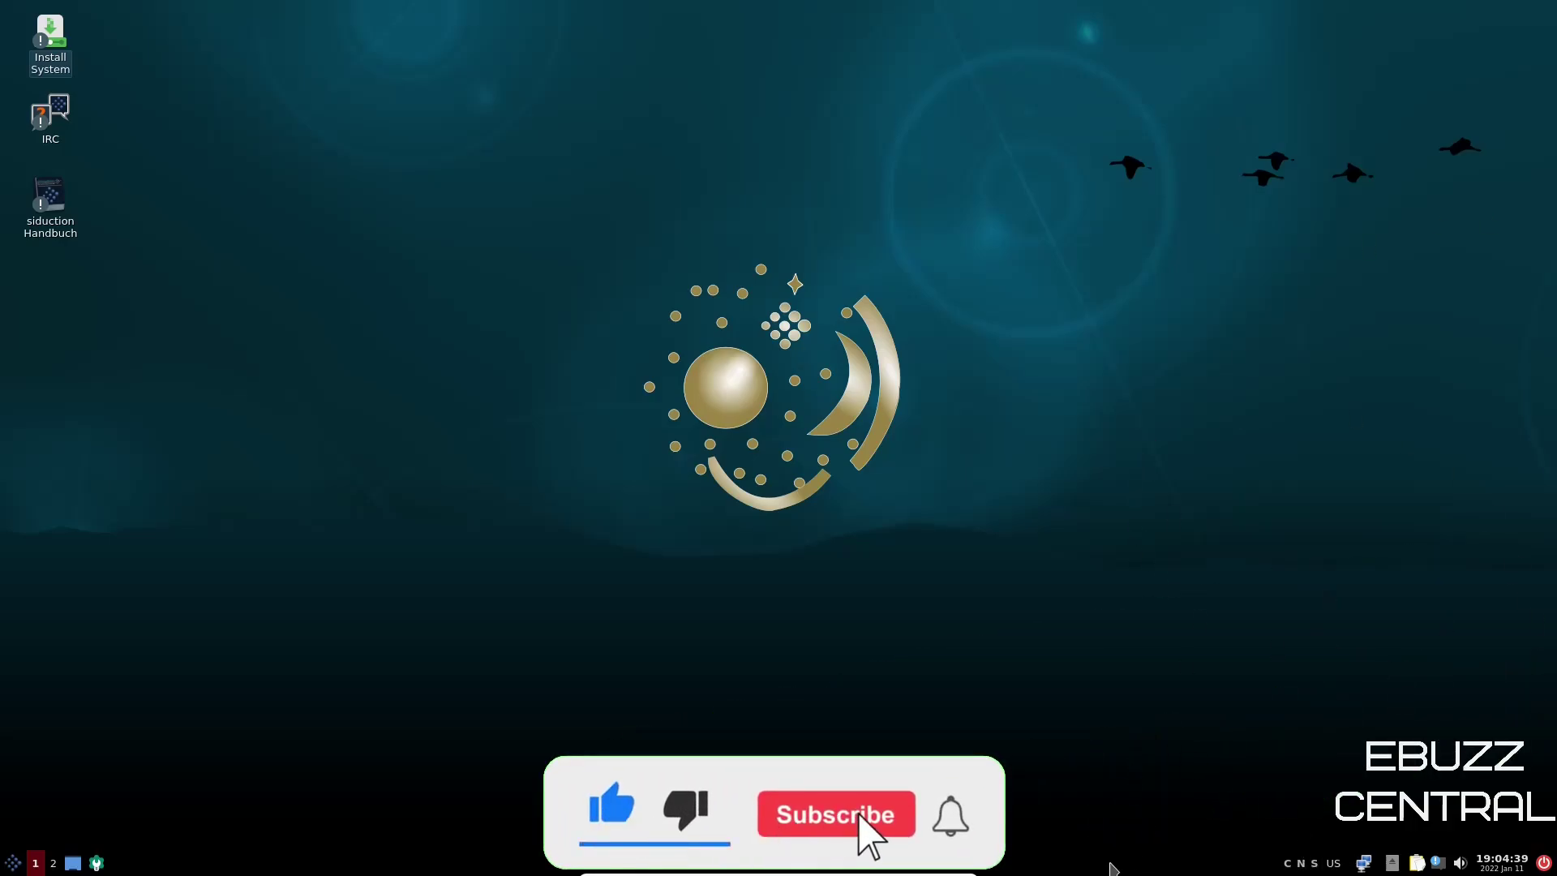
- Open Configure Panel and raise the panel size to 42 px
right_click(1113, 869)
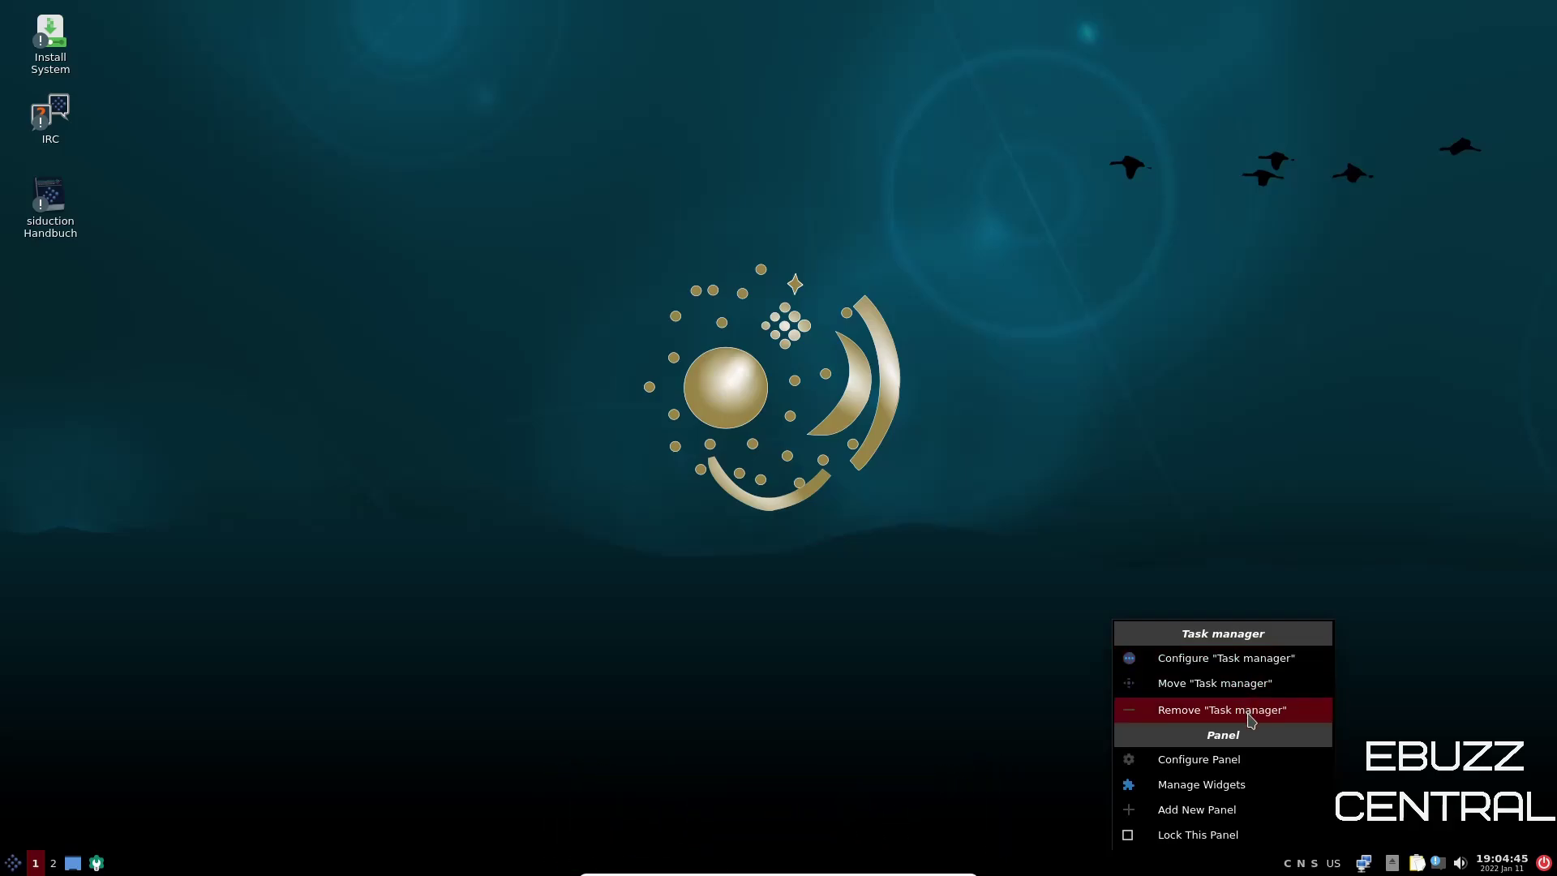
click(1218, 762)
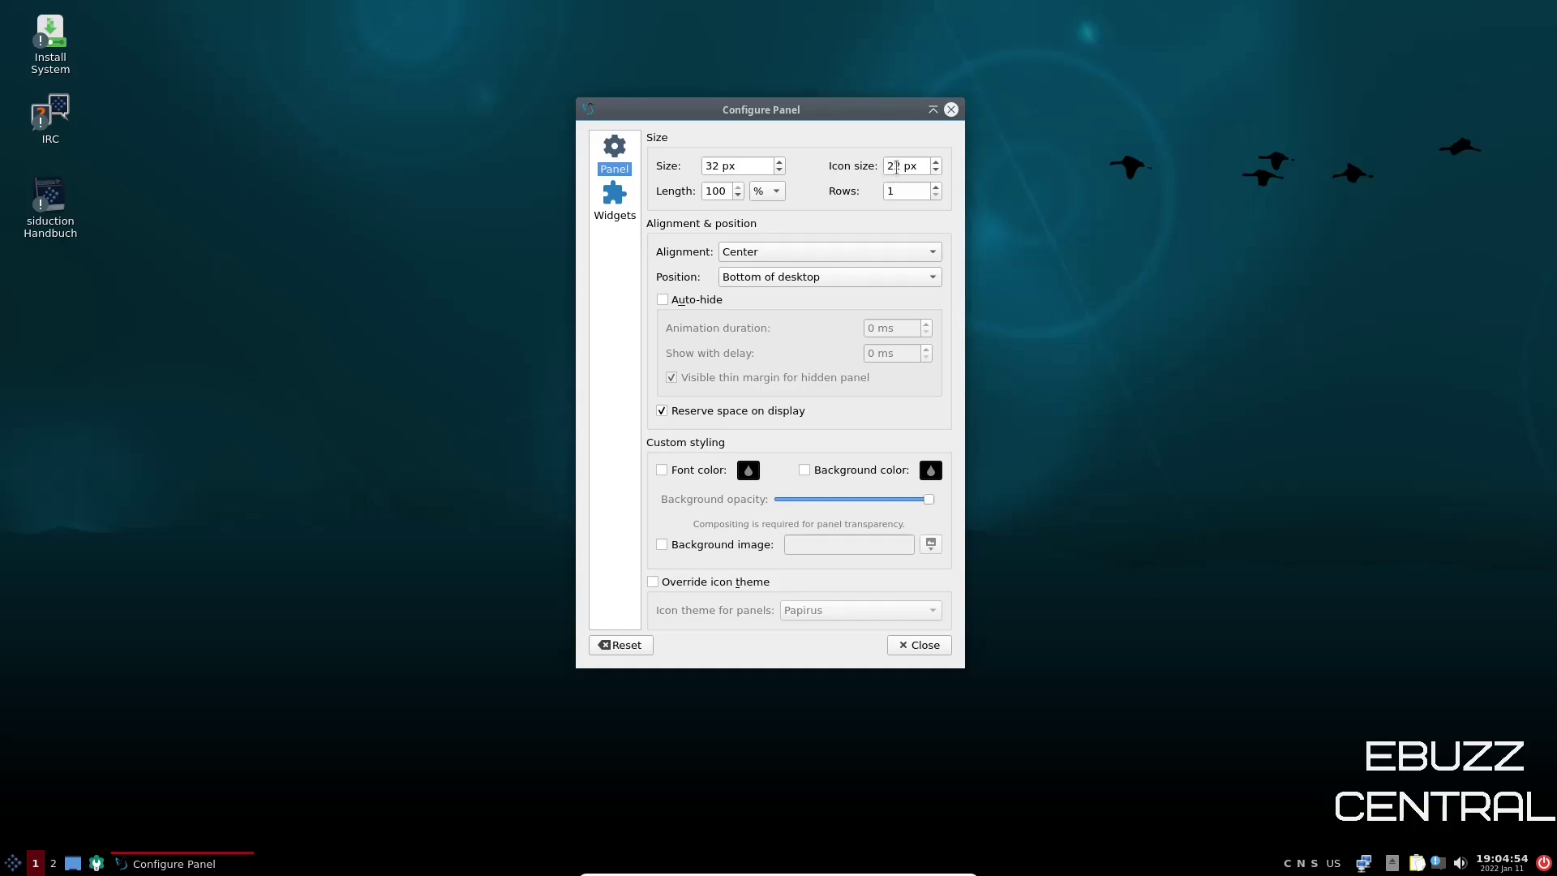
click(778, 162)
click(779, 162)
click(778, 162)
click(778, 162)
click(778, 162)
click(778, 162)
click(778, 162)
click(779, 162)
click(778, 162)
click(779, 162)
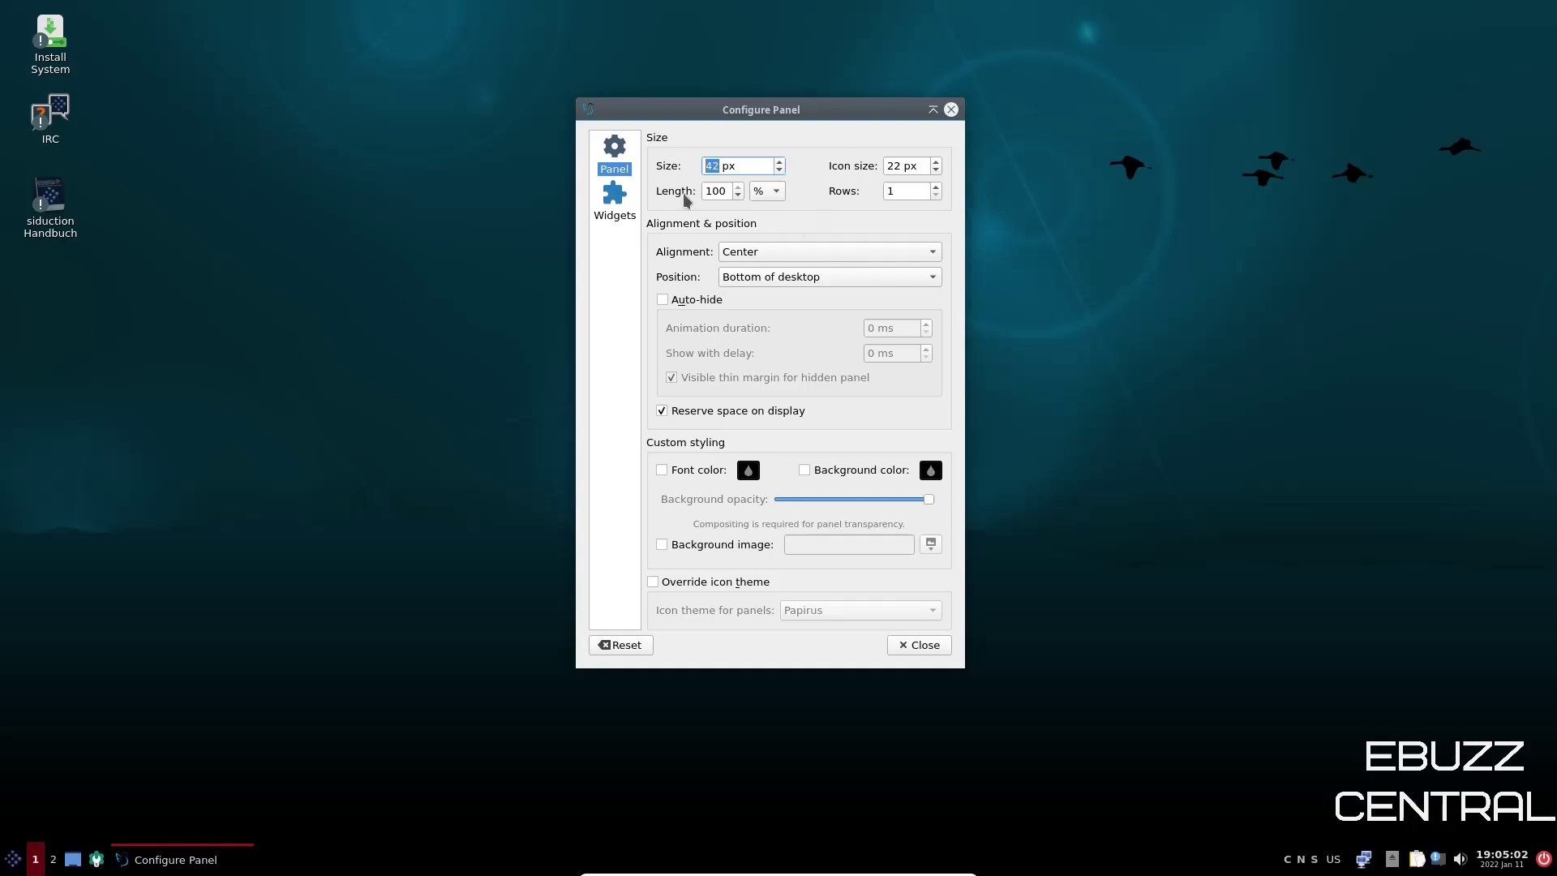
- Keep the panel alignment centred and set its position to Top of desktop
click(935, 257)
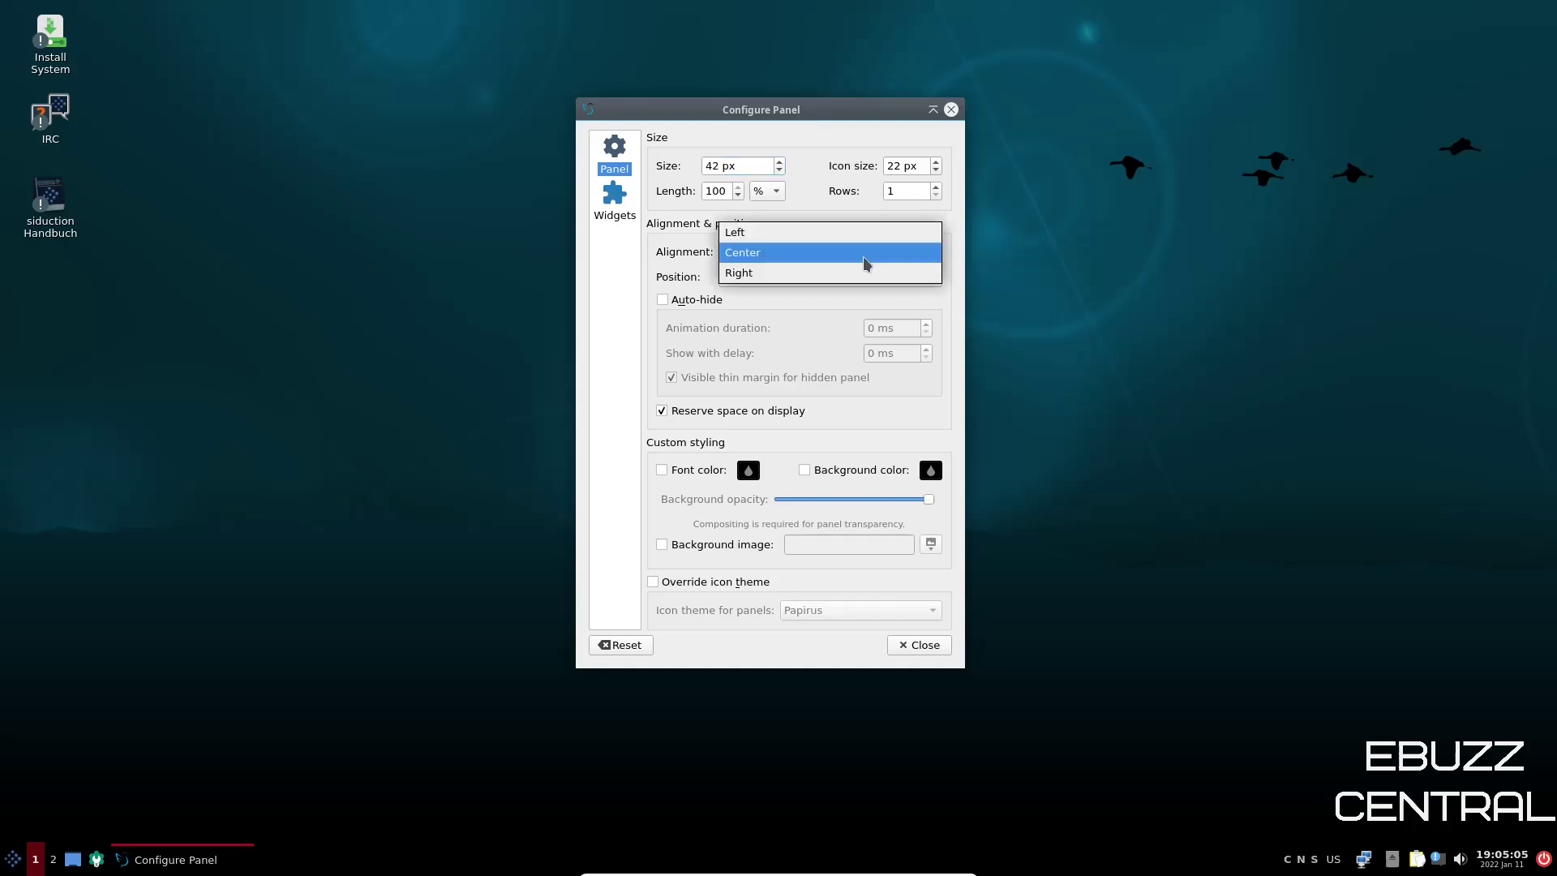
click(755, 258)
click(761, 282)
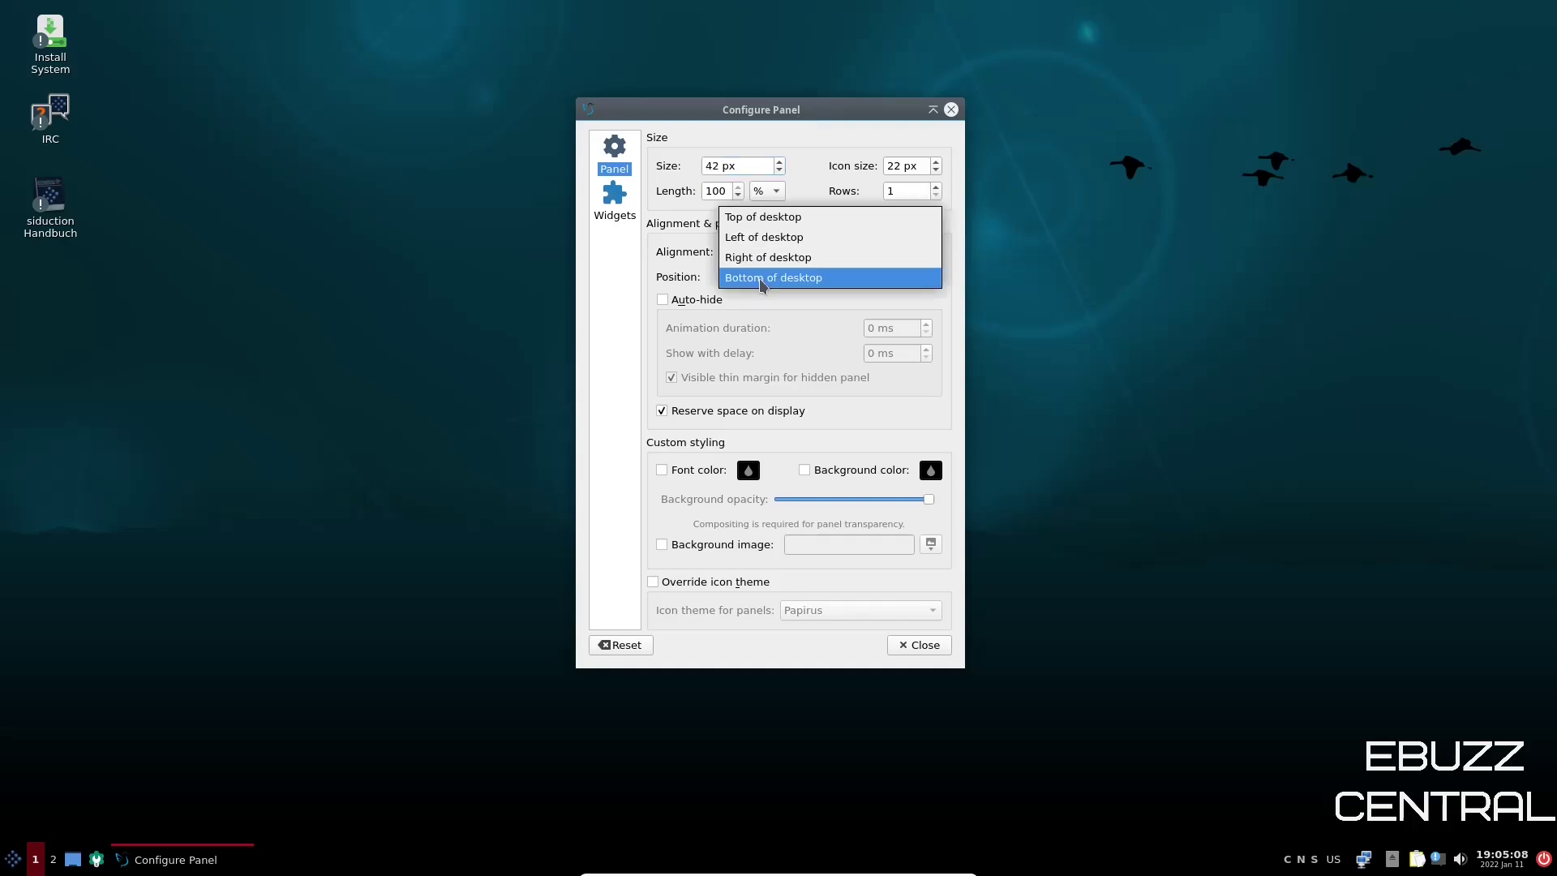
click(769, 237)
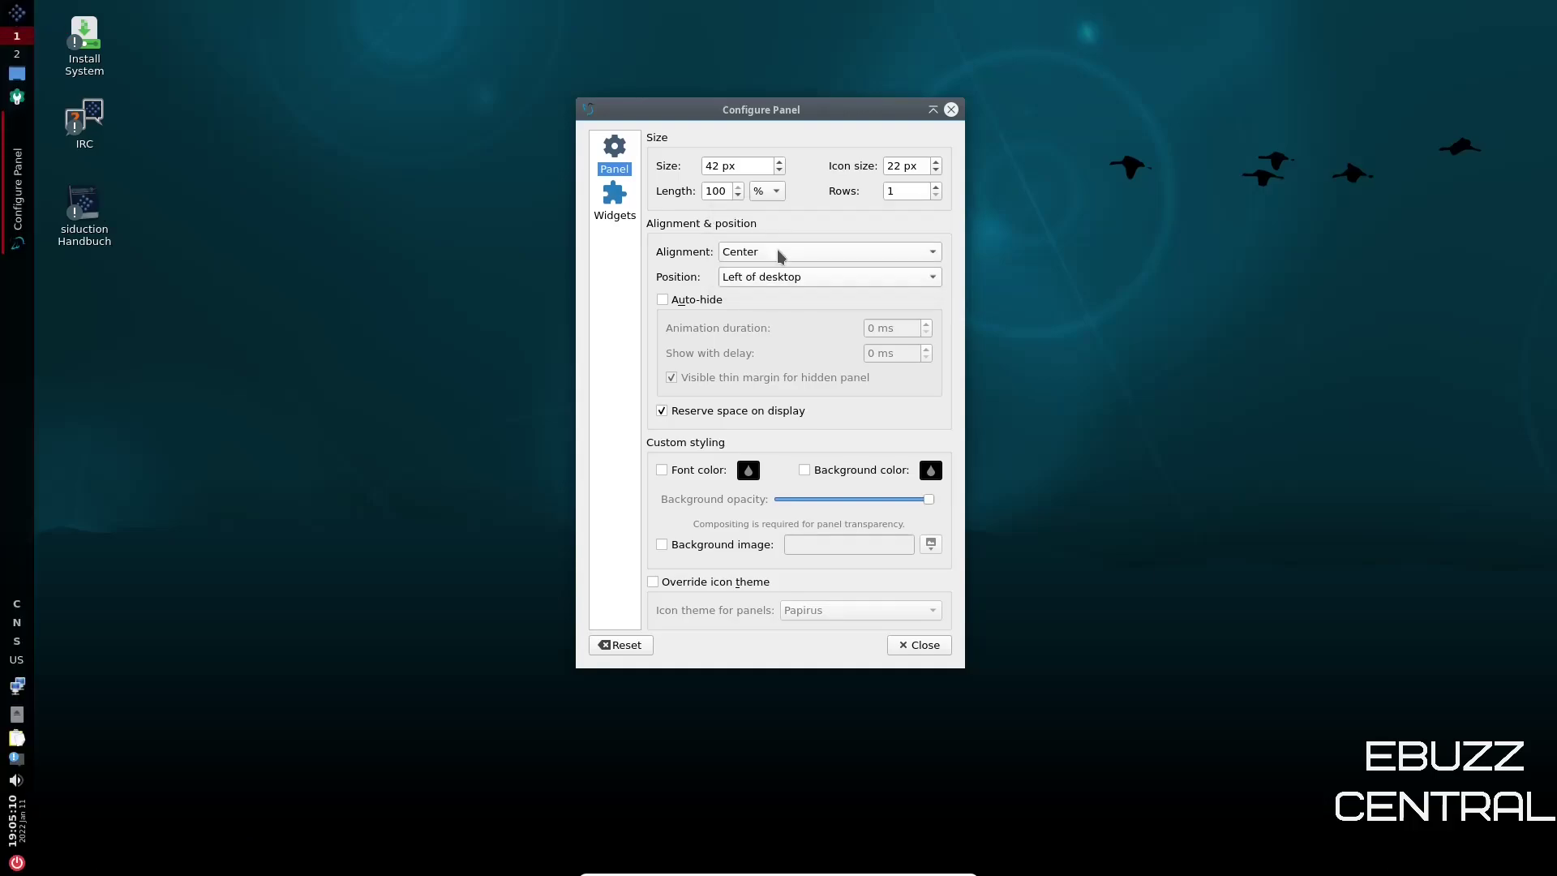
scroll(790, 288, down, 1)
click(793, 276)
click(798, 237)
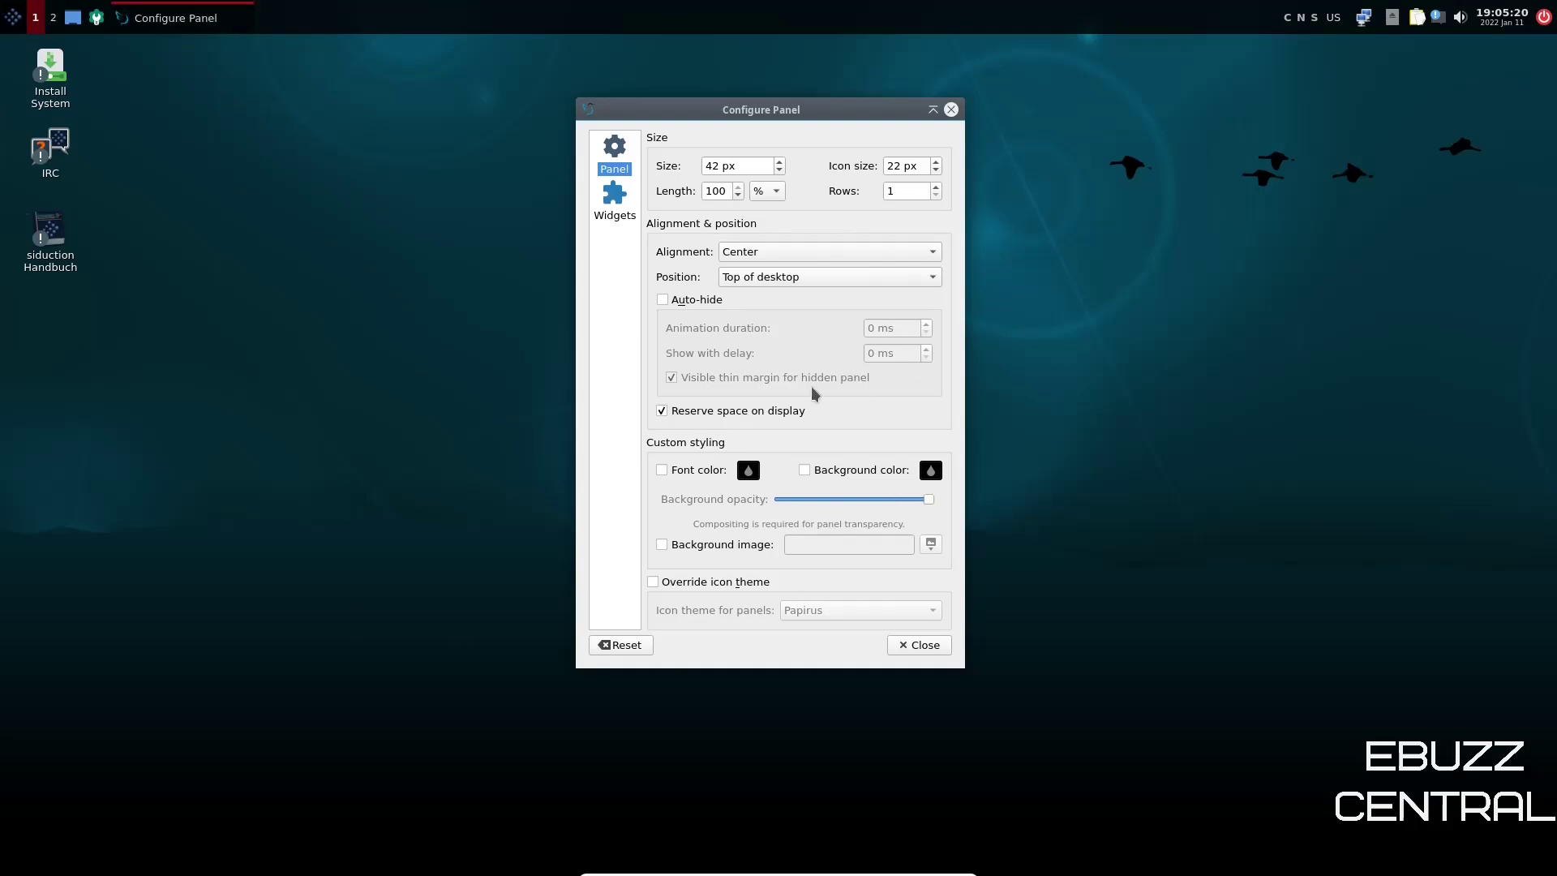
- Browse the Add Plugins widget list and close it without adding anything
click(612, 202)
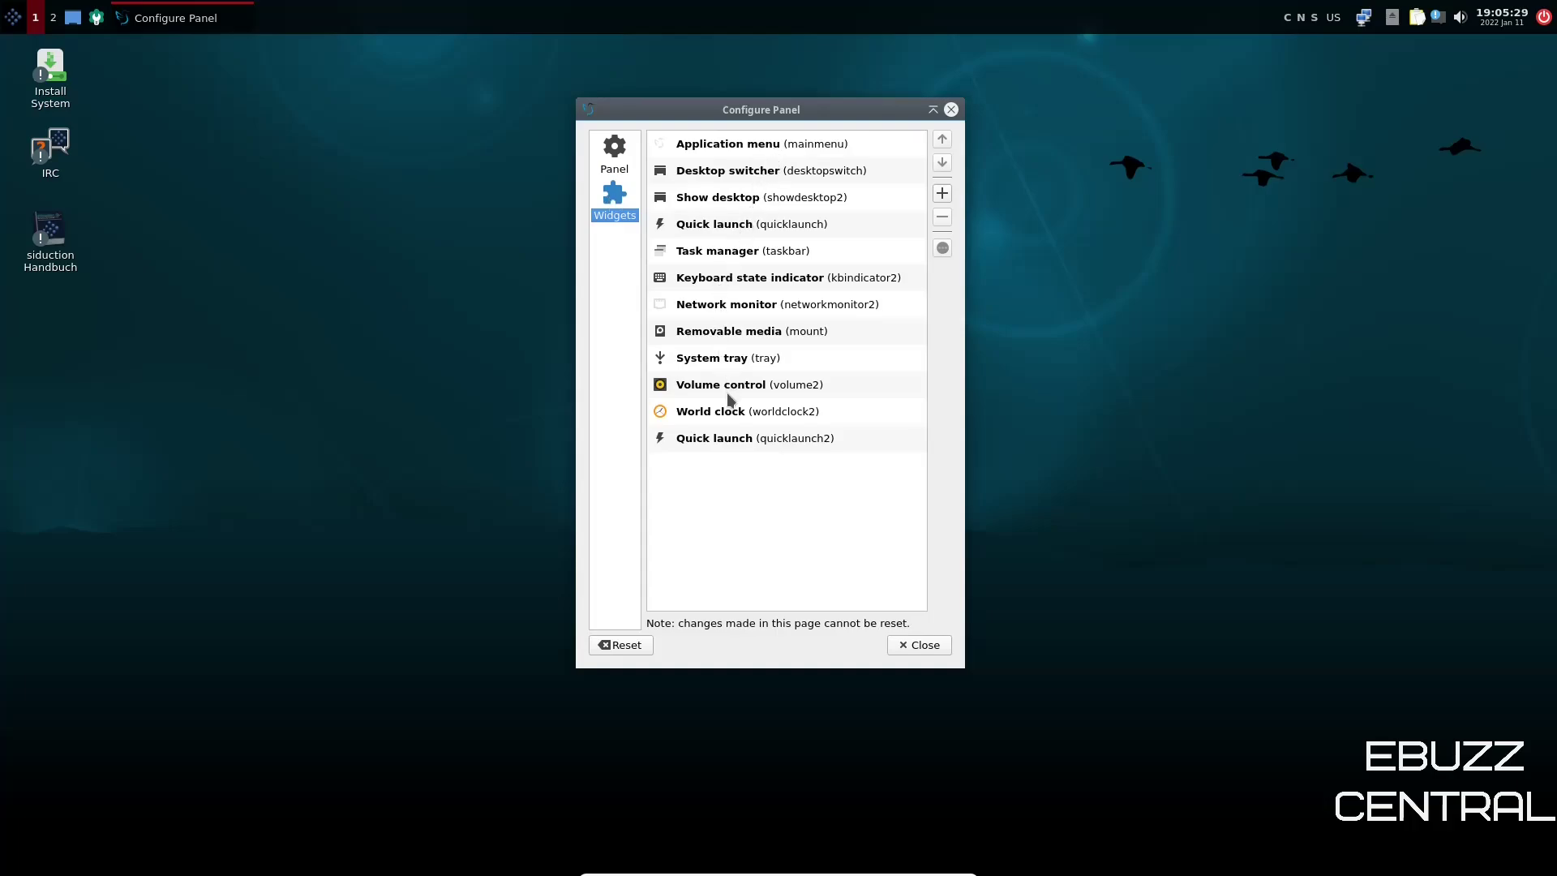
click(942, 194)
scroll(796, 409, down, 10)
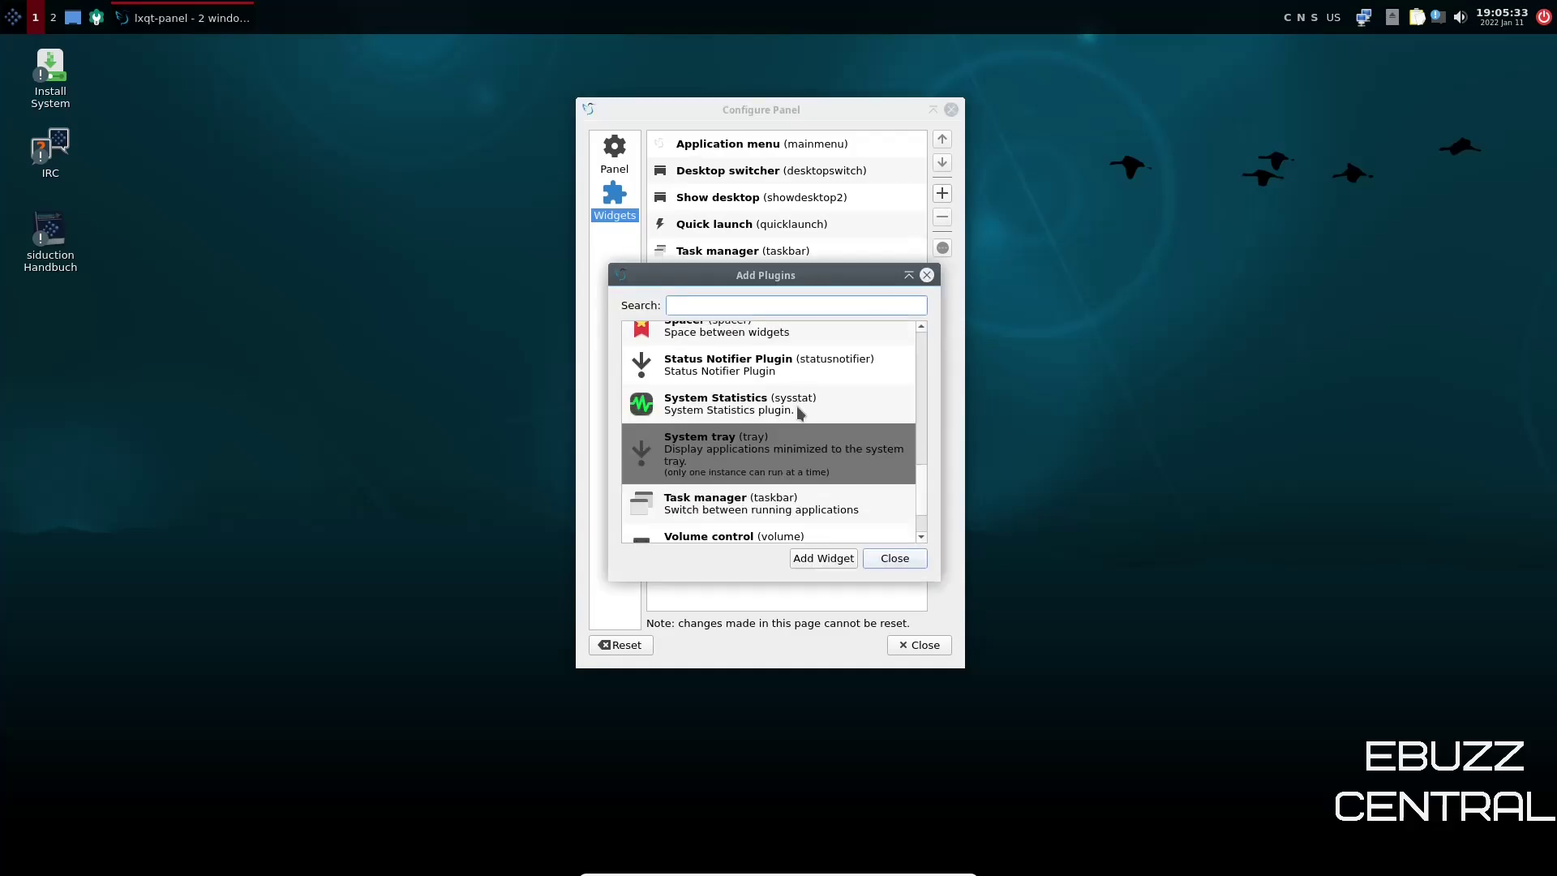
scroll(800, 407, up, 10)
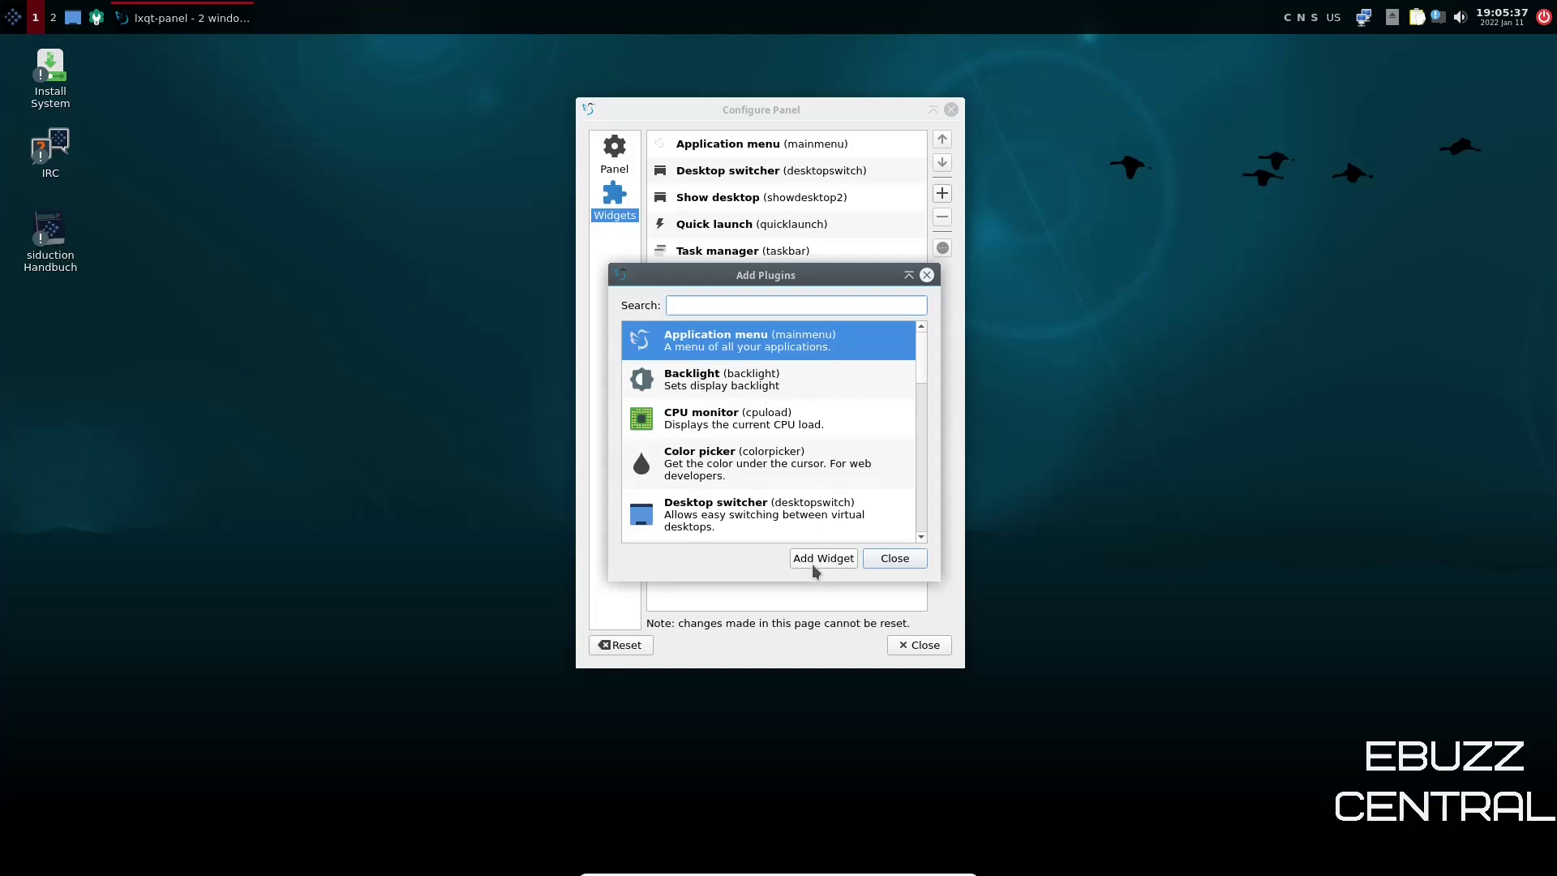
click(926, 276)
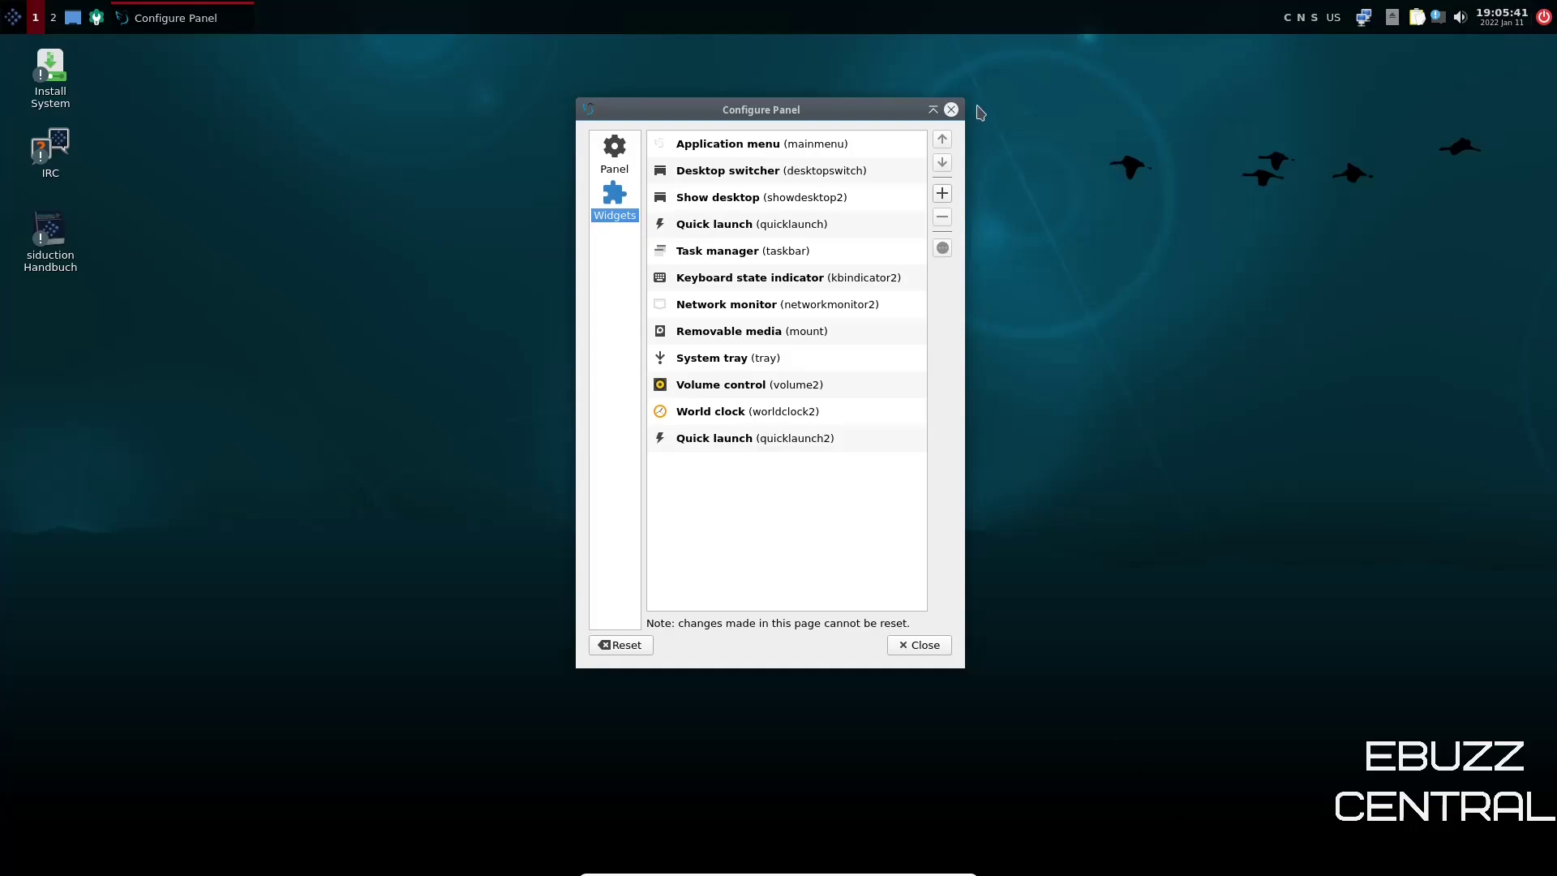
- Close Configure Panel, then bring up and dismiss the top panel's menu
click(951, 110)
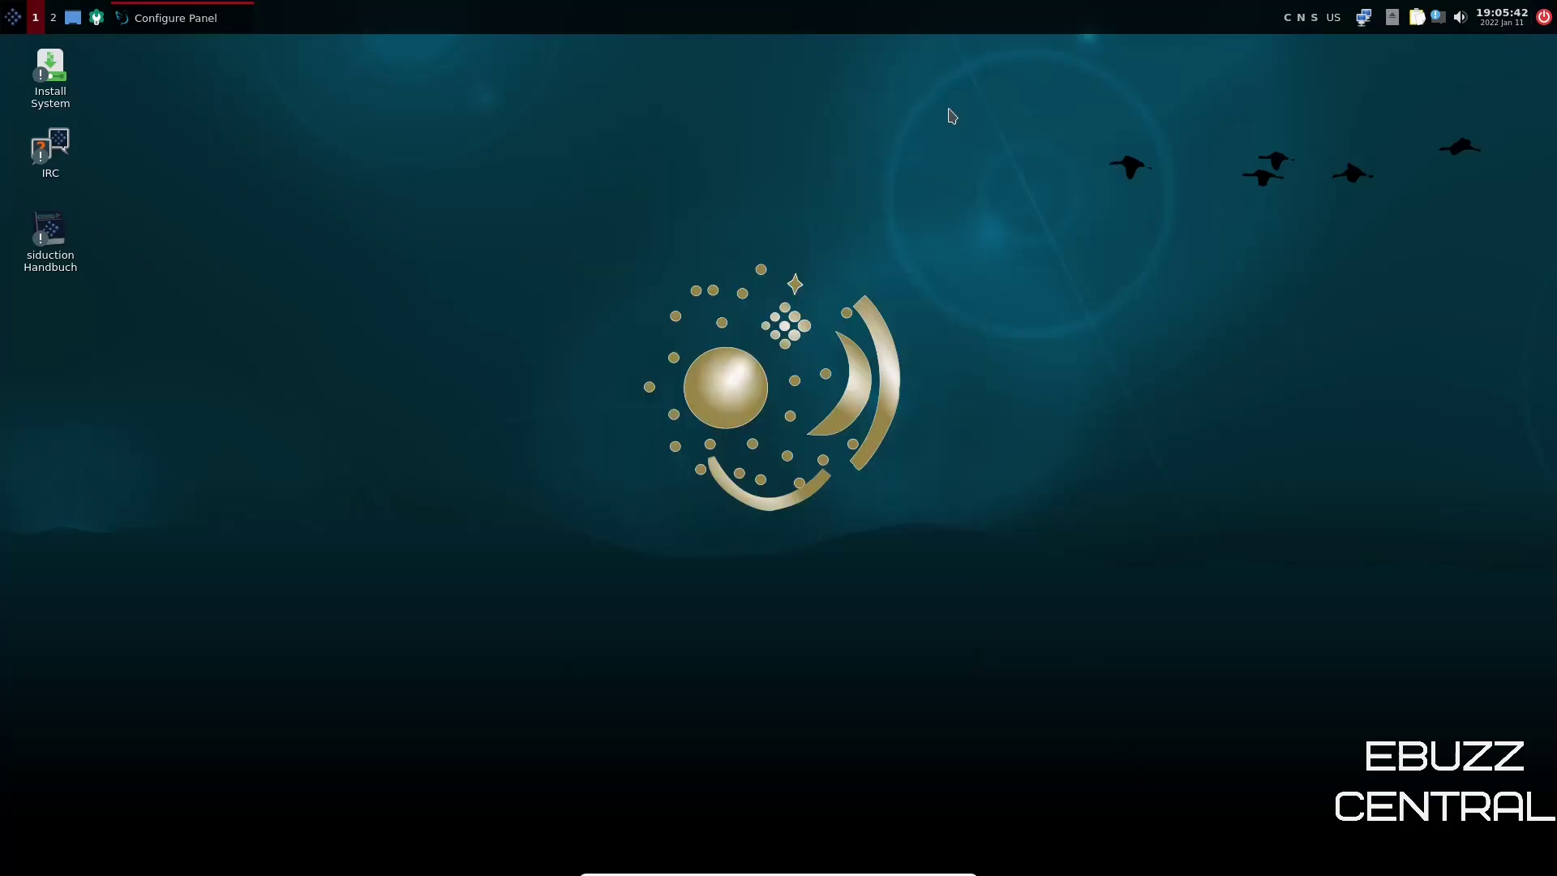
right_click(1191, 23)
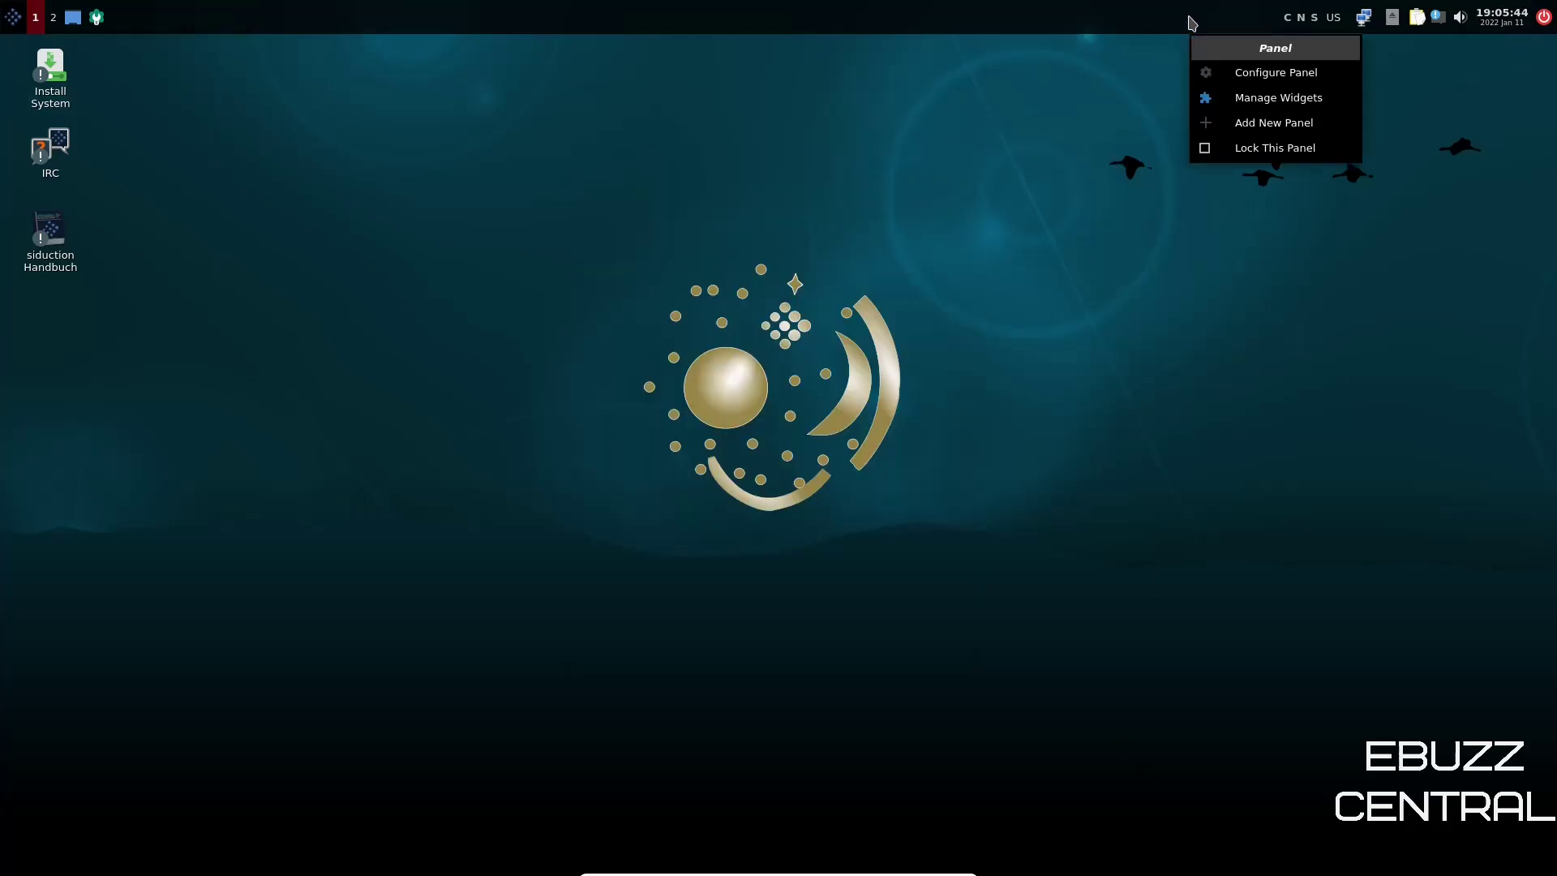
click(1278, 151)
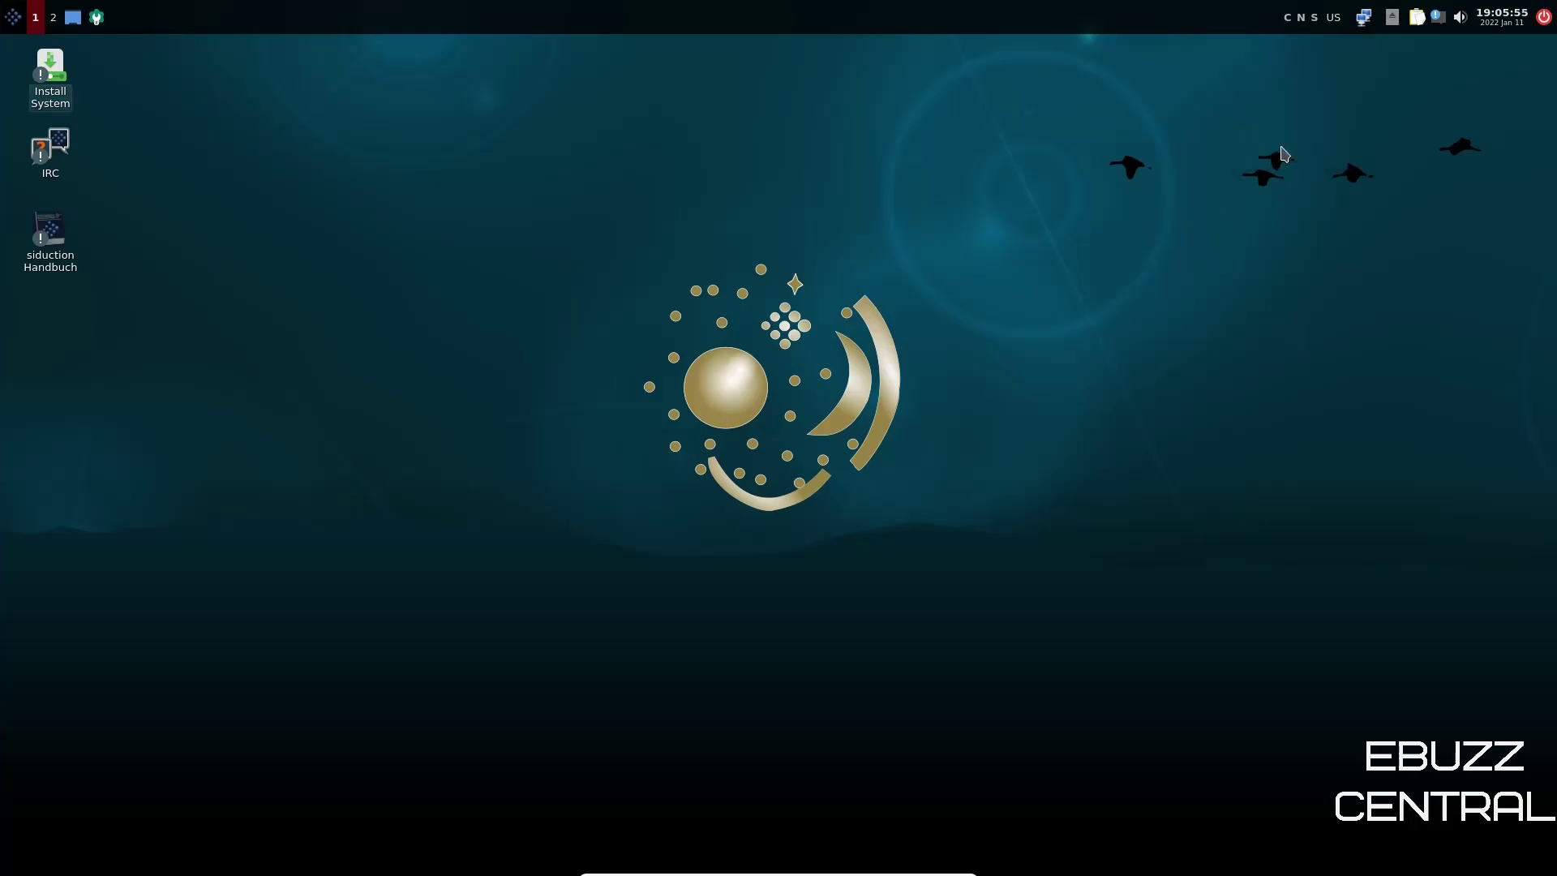
- Launch LXQt Configuration Center maximized and open its Appearance settings
click(97, 17)
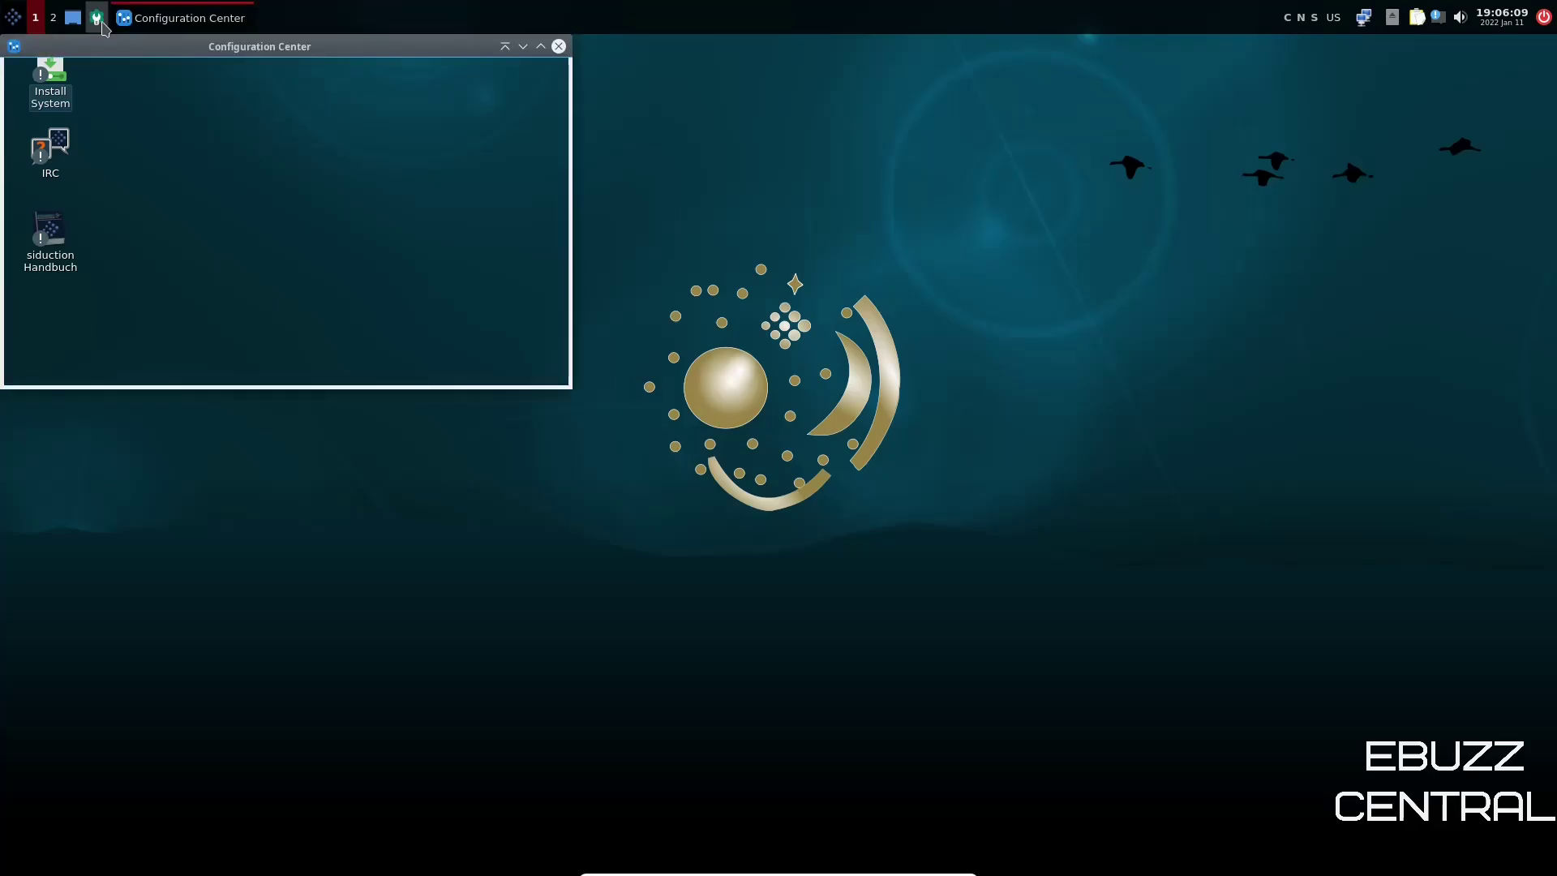
click(540, 46)
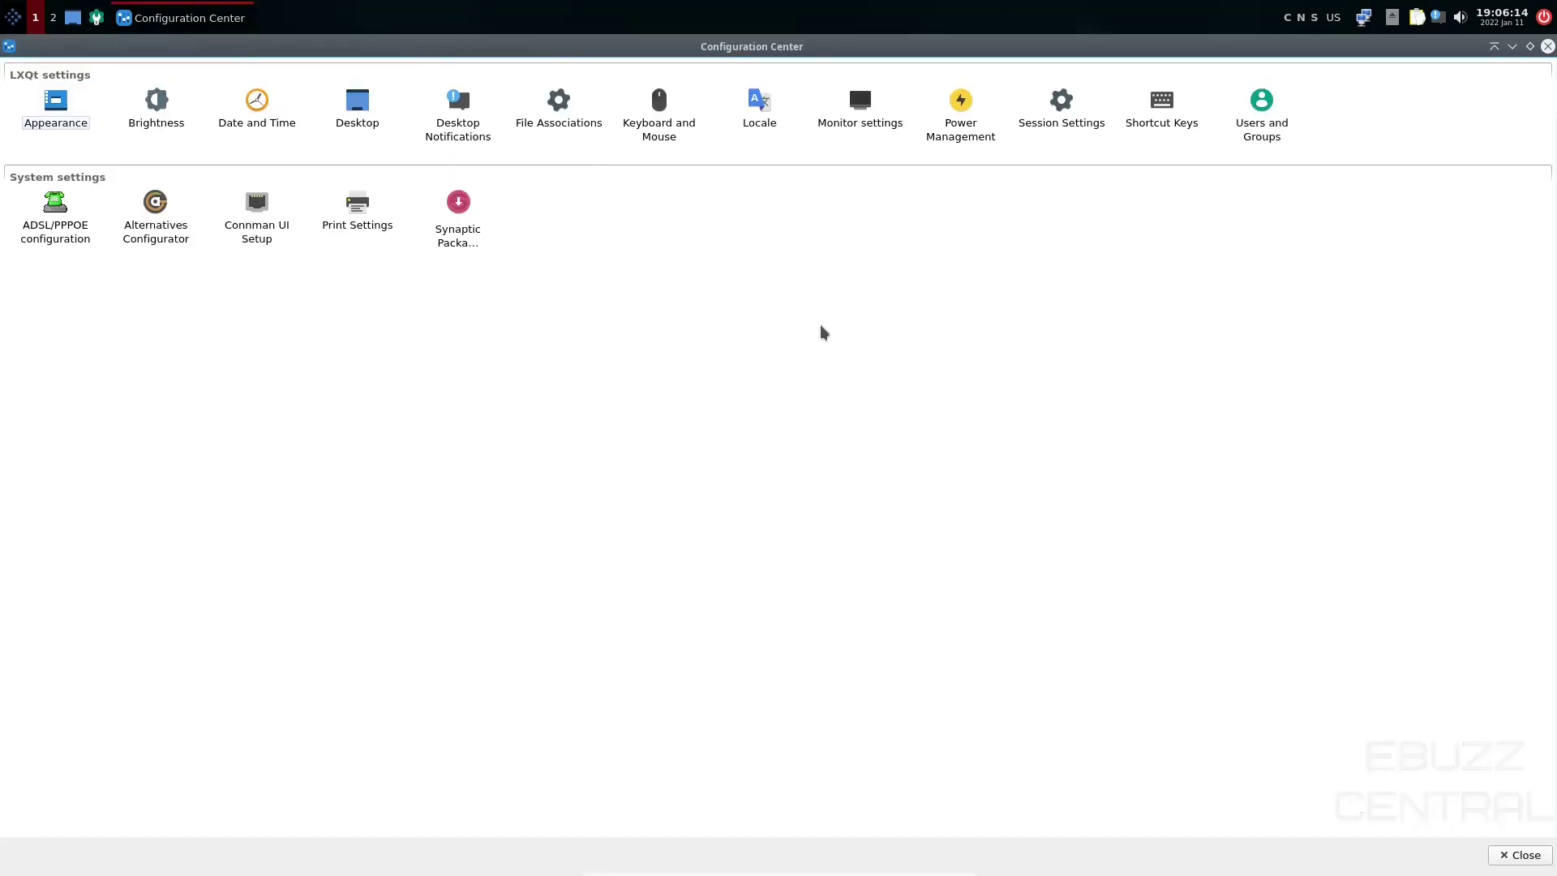
click(58, 111)
double_click(58, 111)
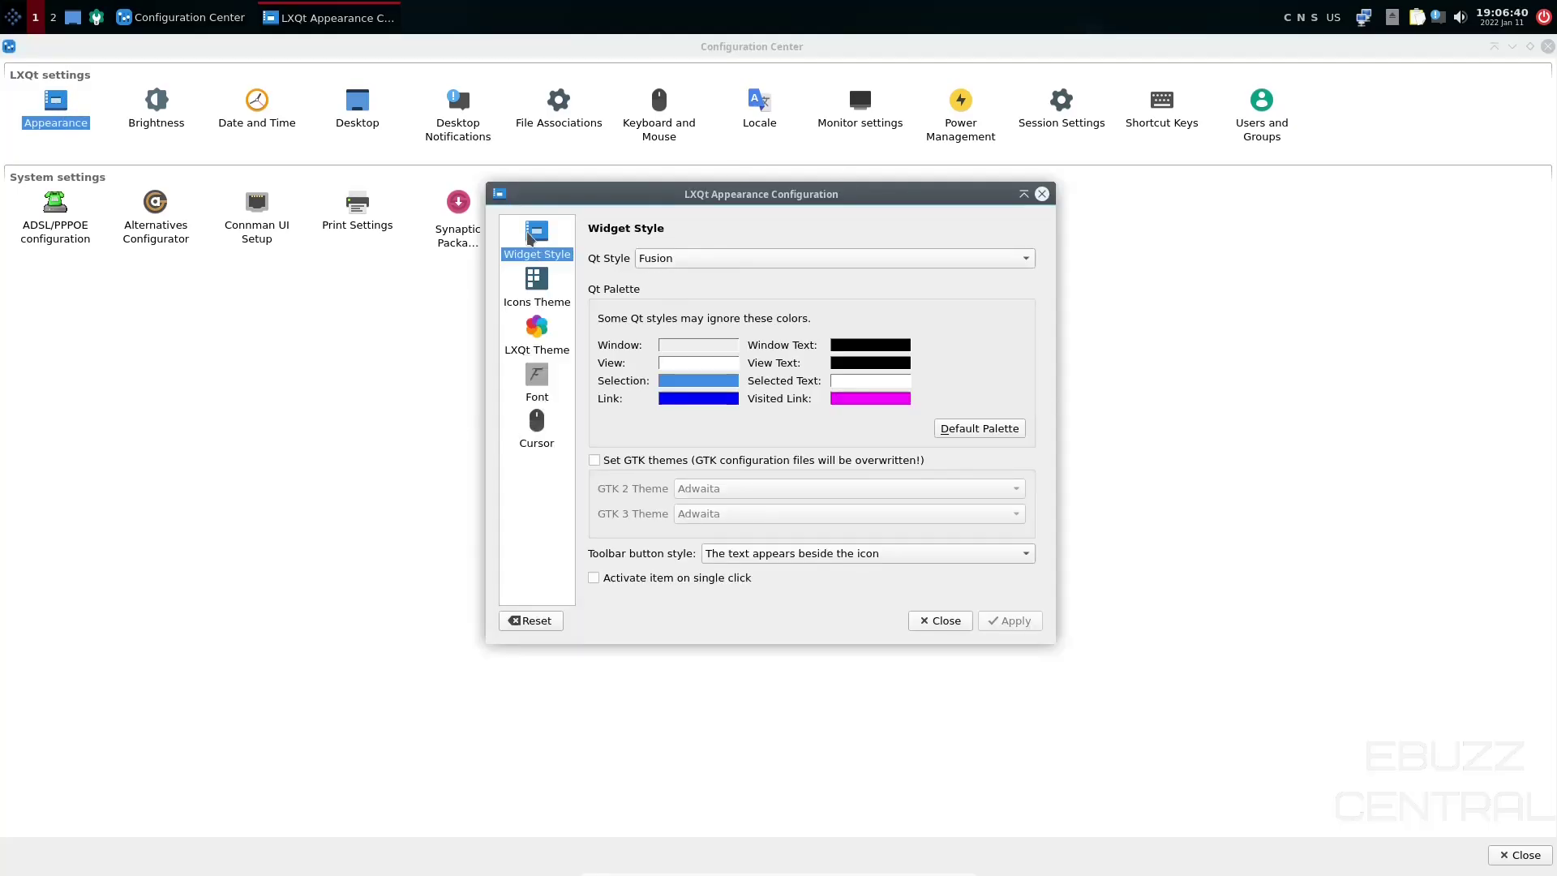
- Keep the Fusion Qt style, GTK theming off, and toolbar text beside icons
click(780, 263)
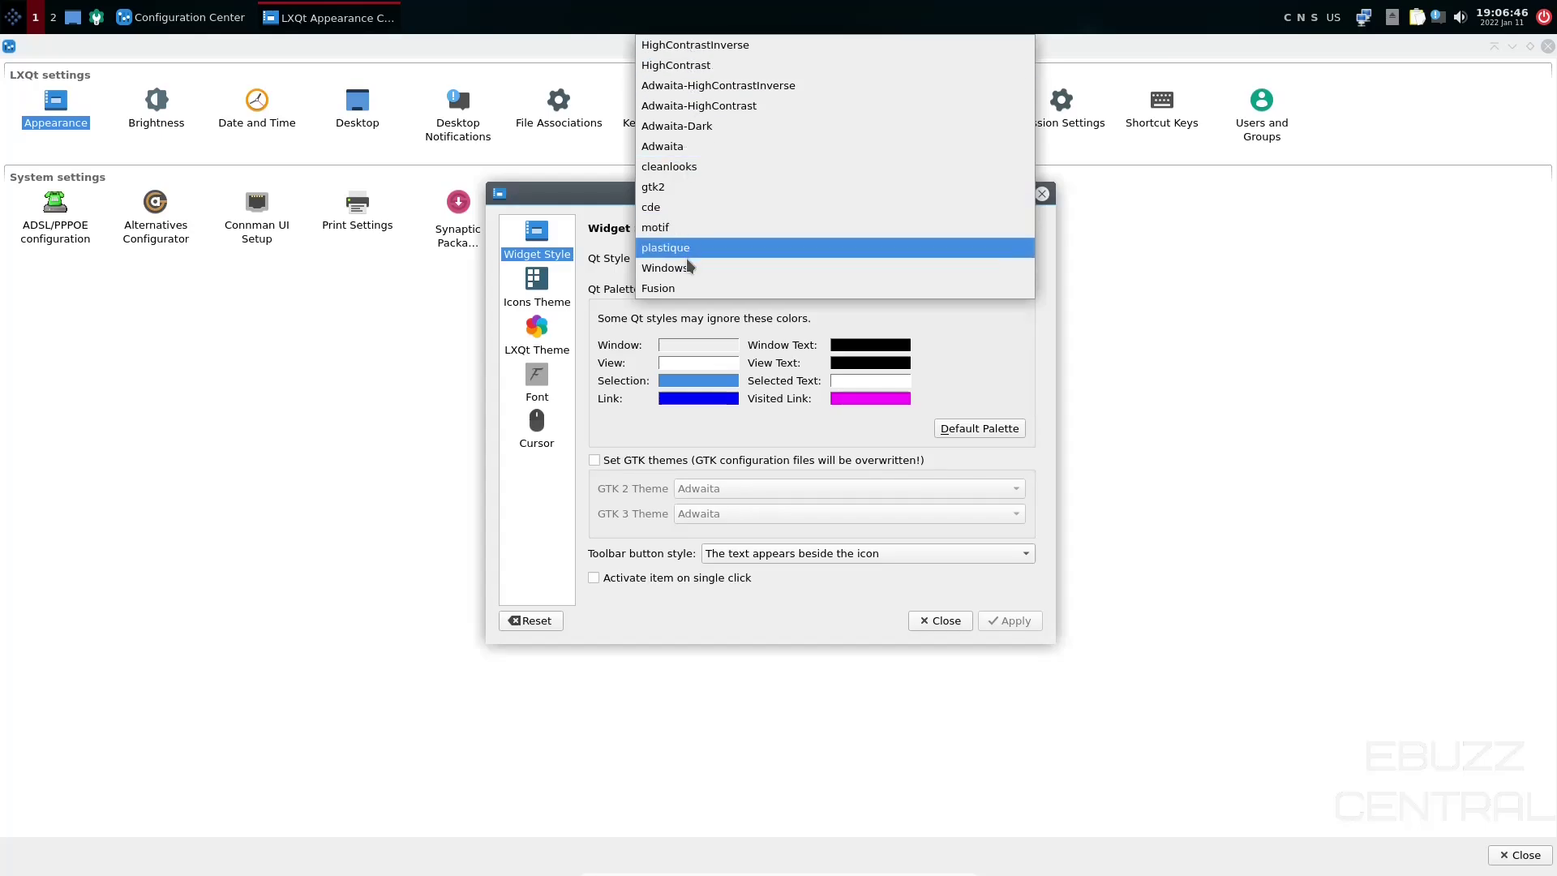
click(683, 290)
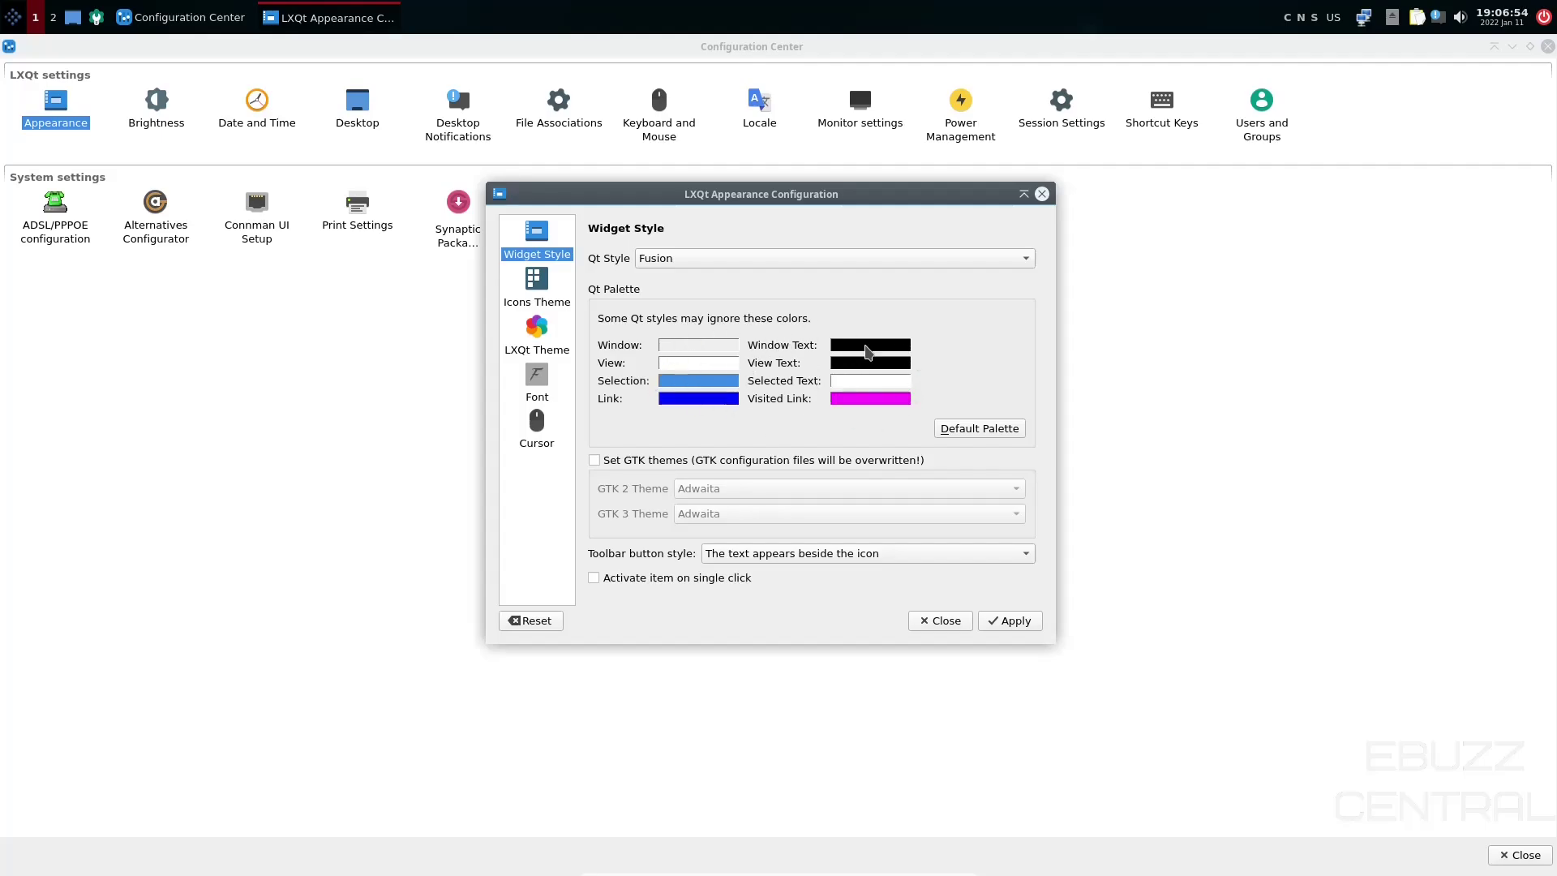
click(595, 461)
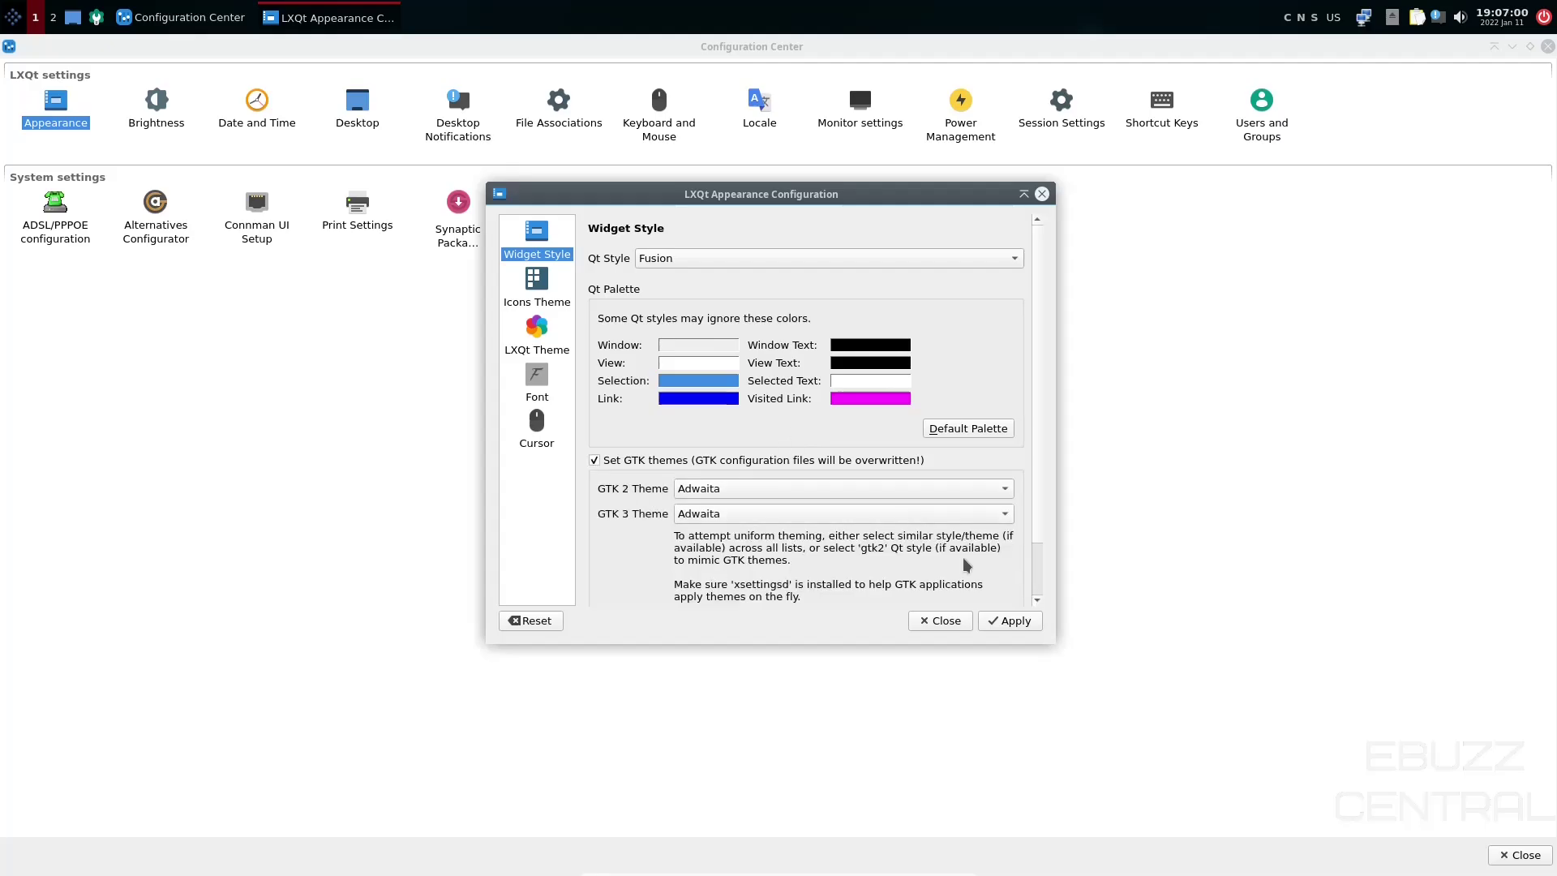
click(595, 460)
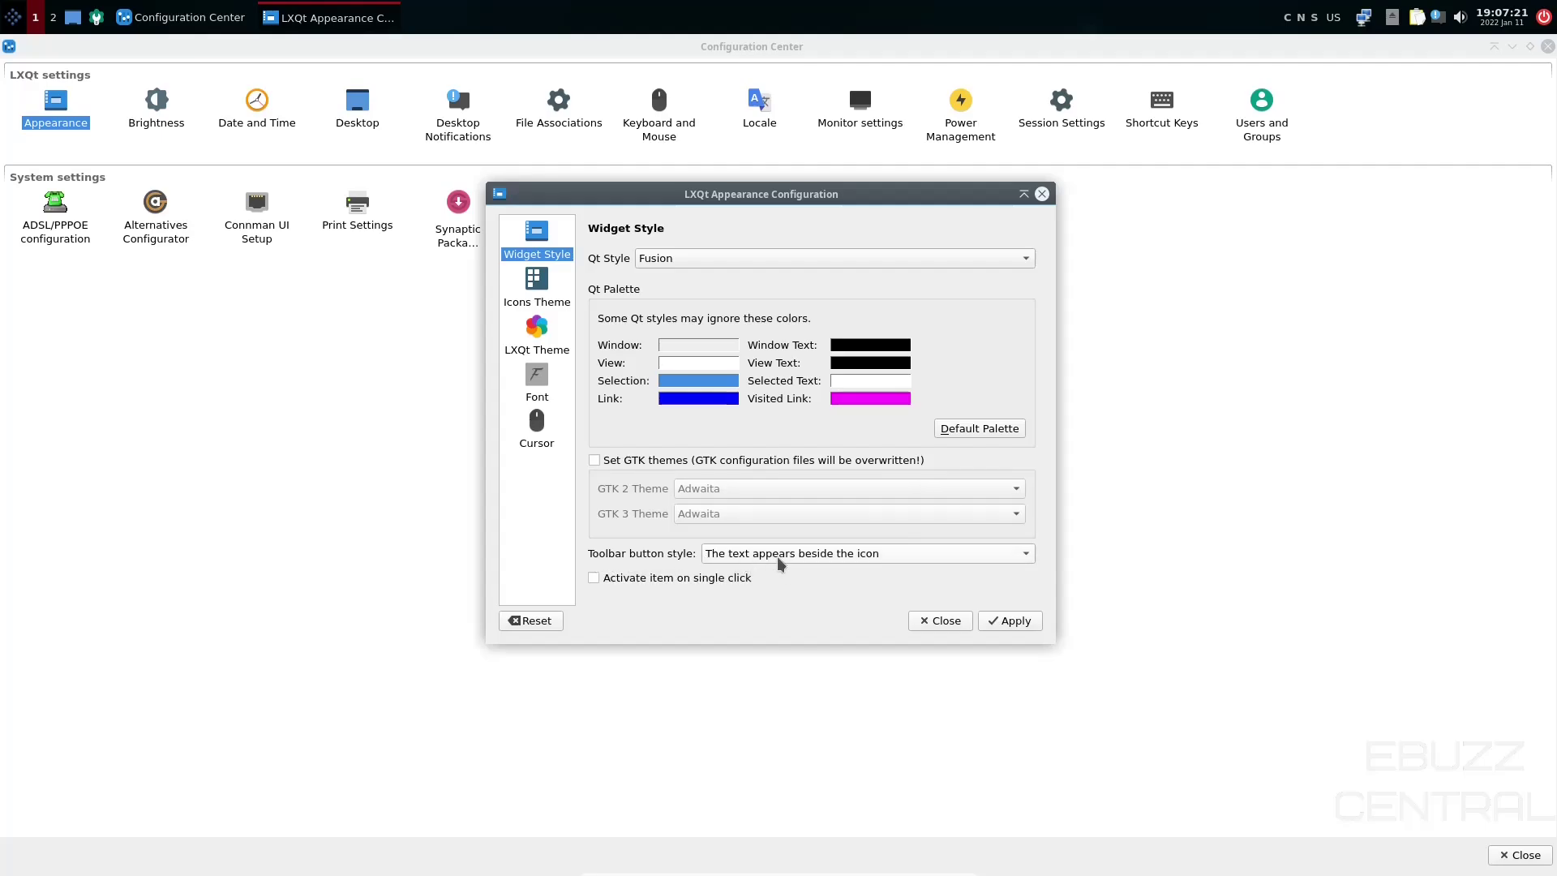
click(844, 556)
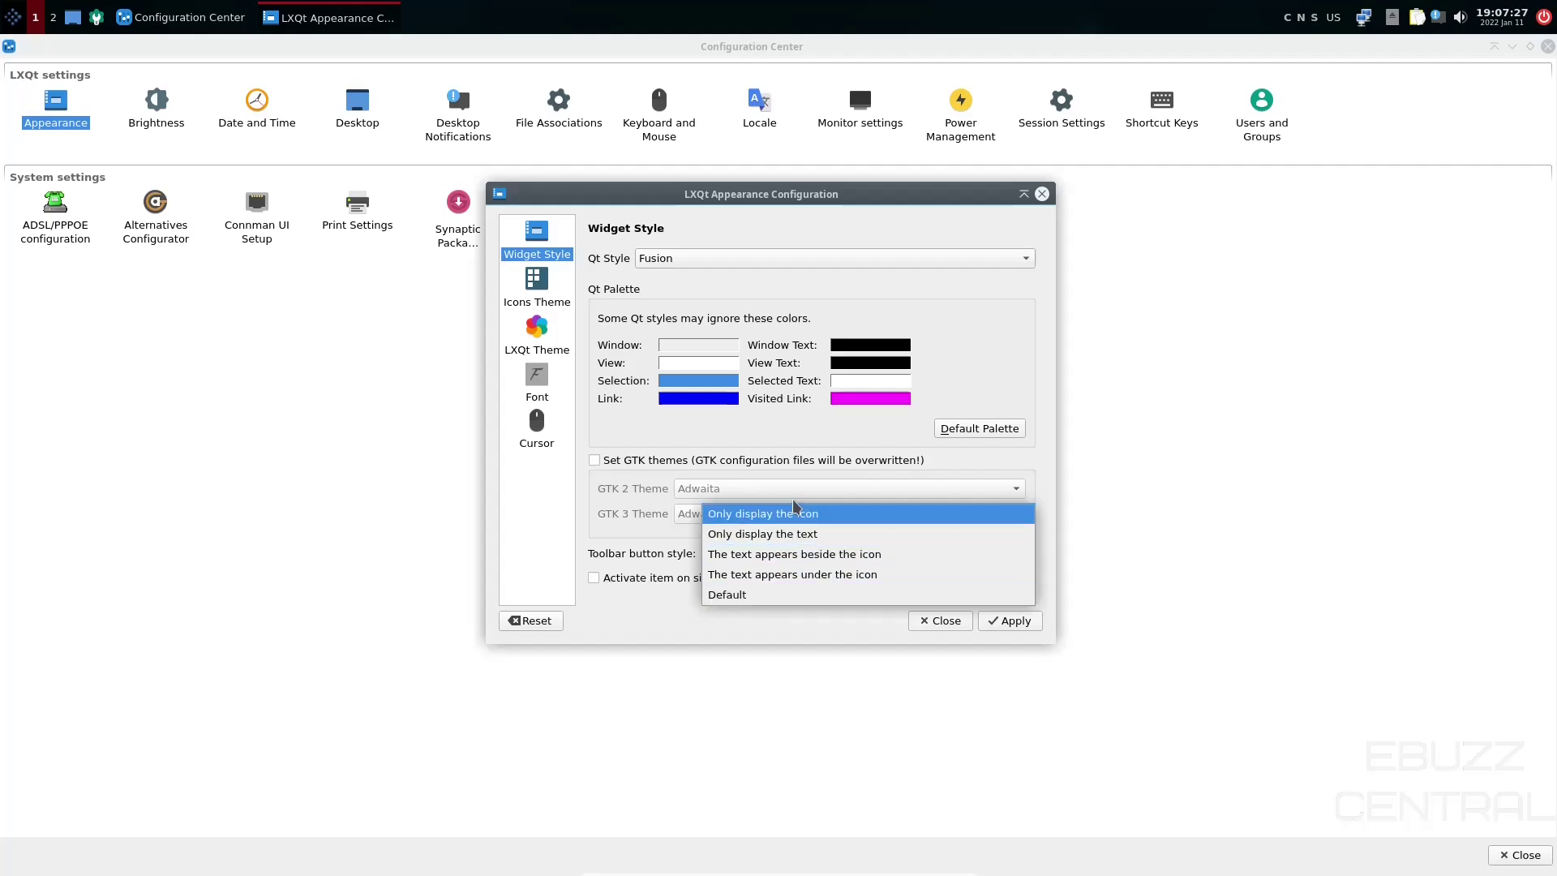
click(822, 624)
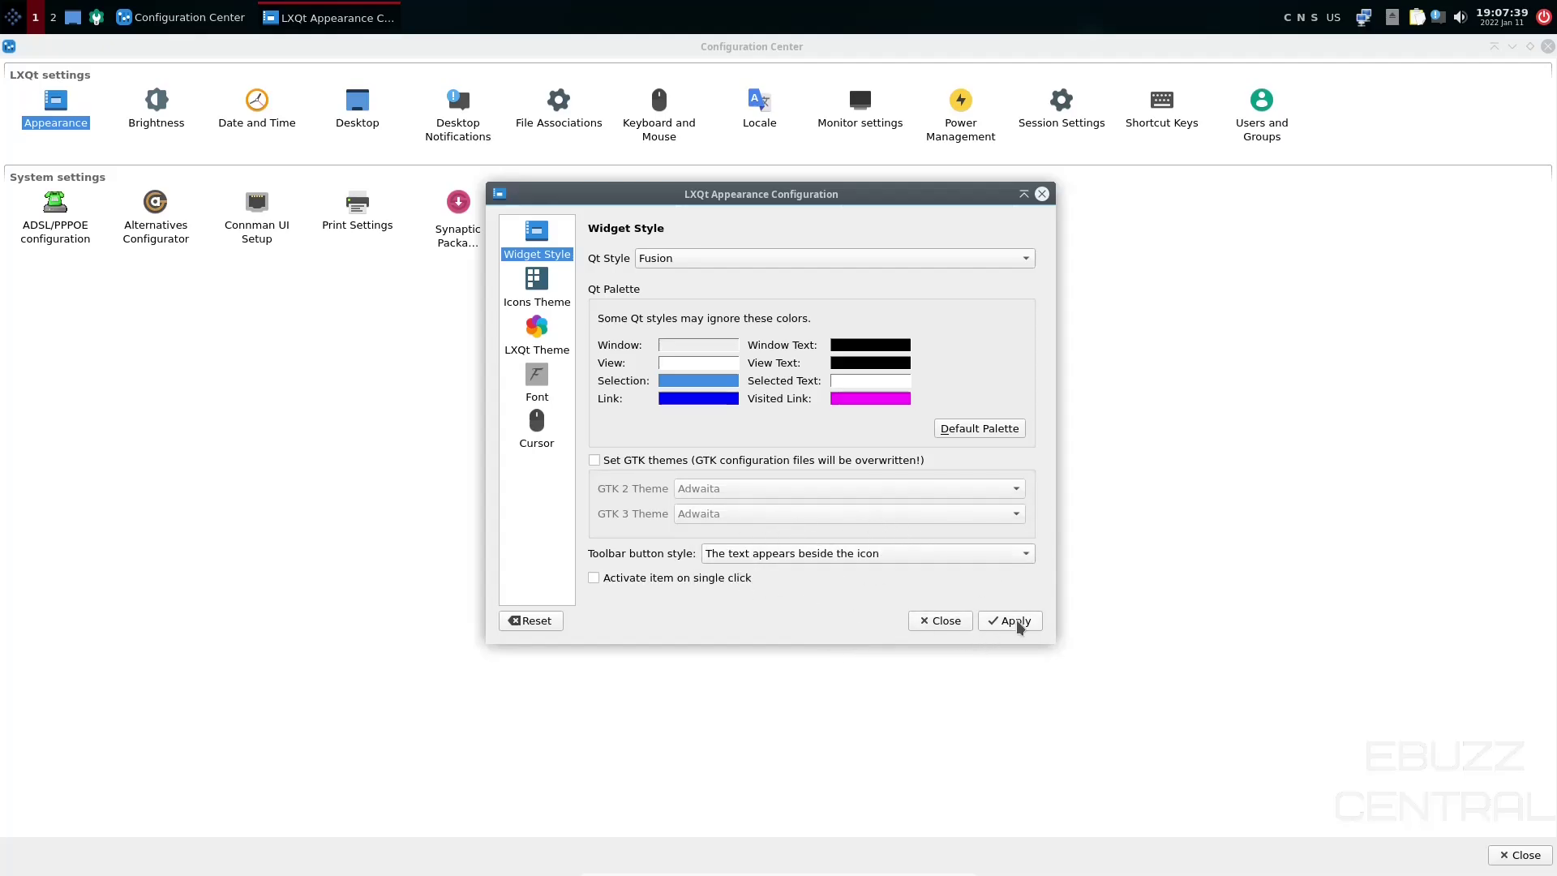
- Select and apply the Papirus-Dark icon theme
click(545, 290)
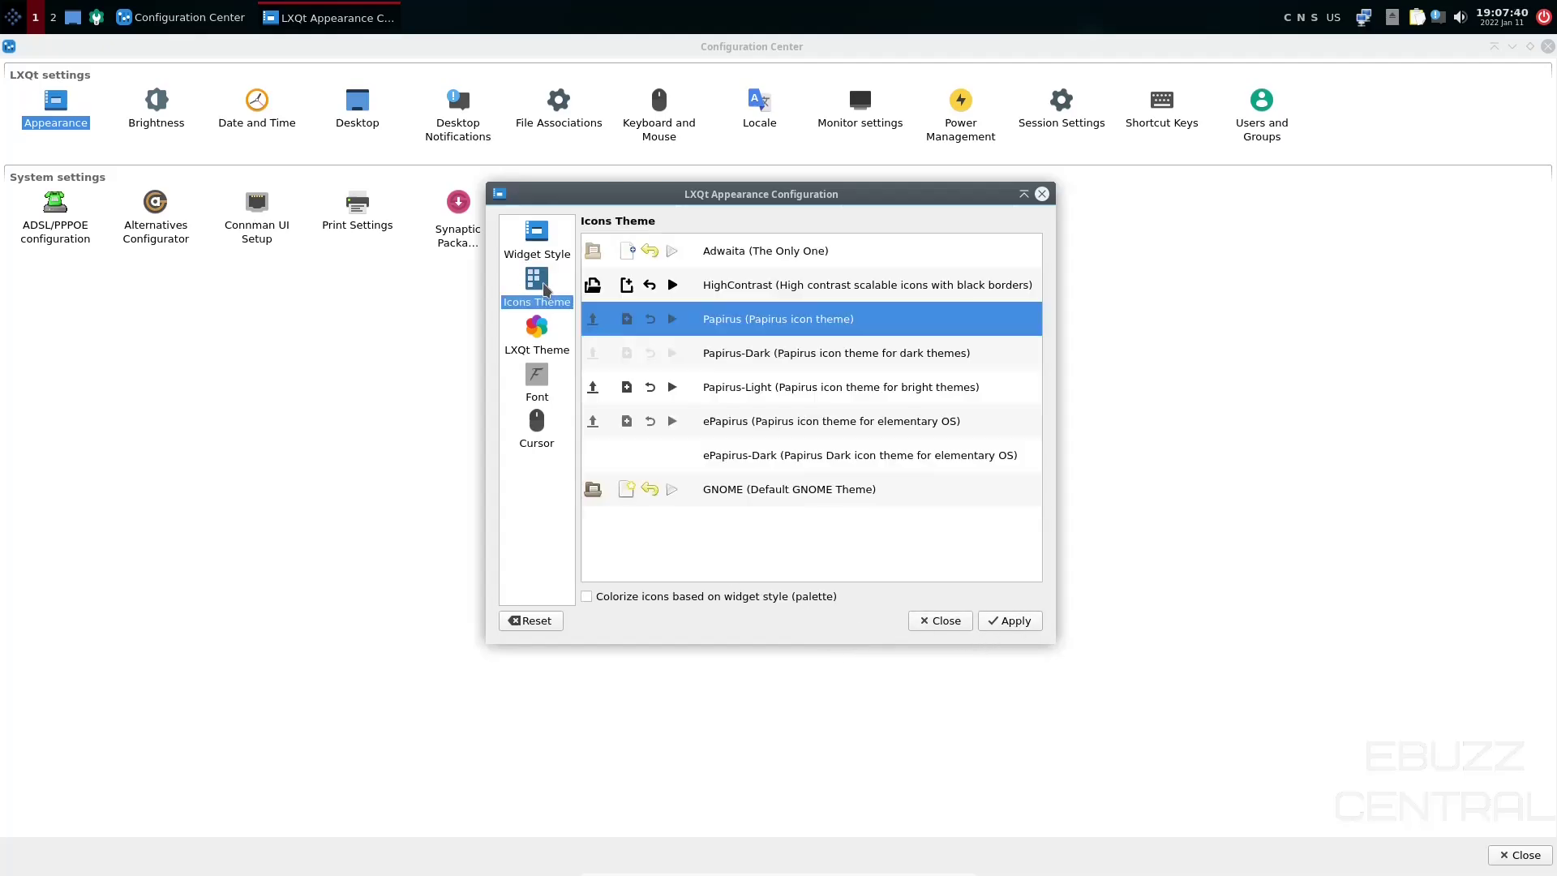
click(782, 364)
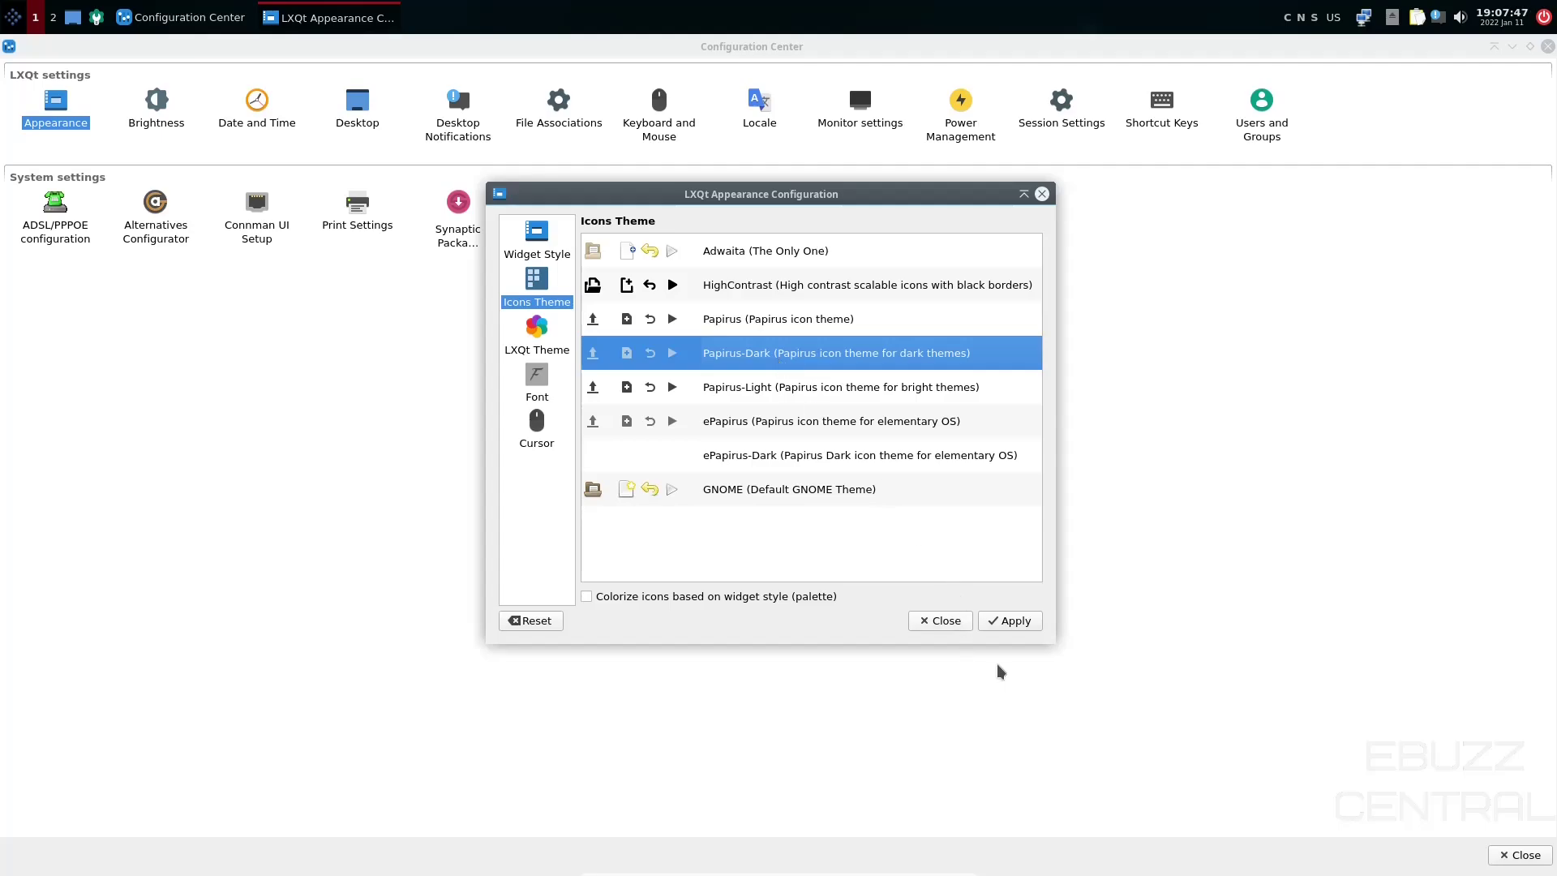
click(1014, 621)
- Select and apply the Ambiance LXQt desktop theme
click(538, 339)
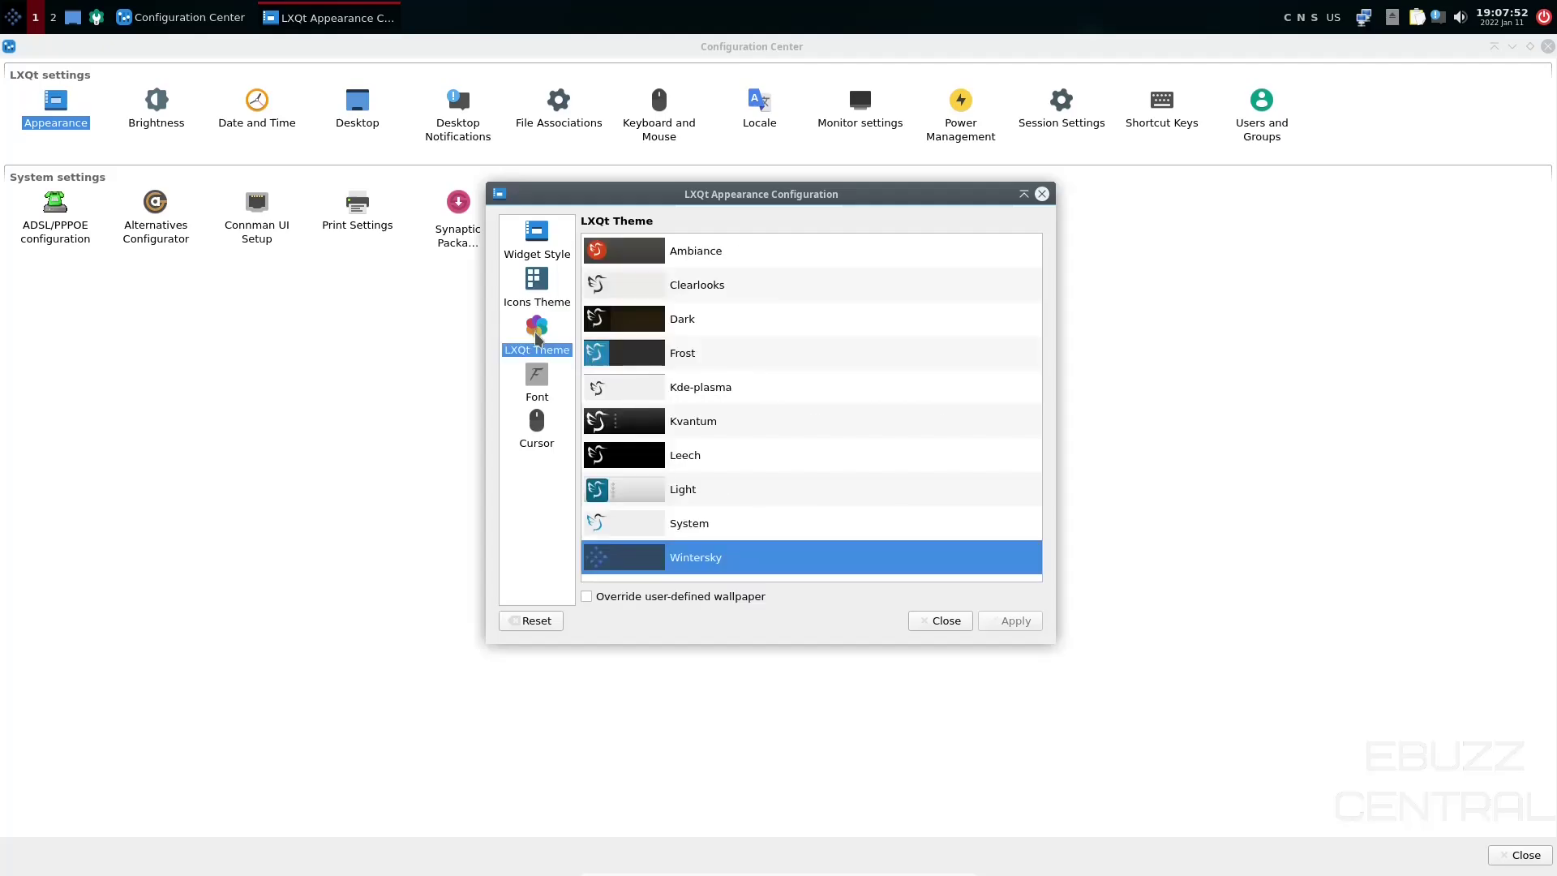
click(702, 251)
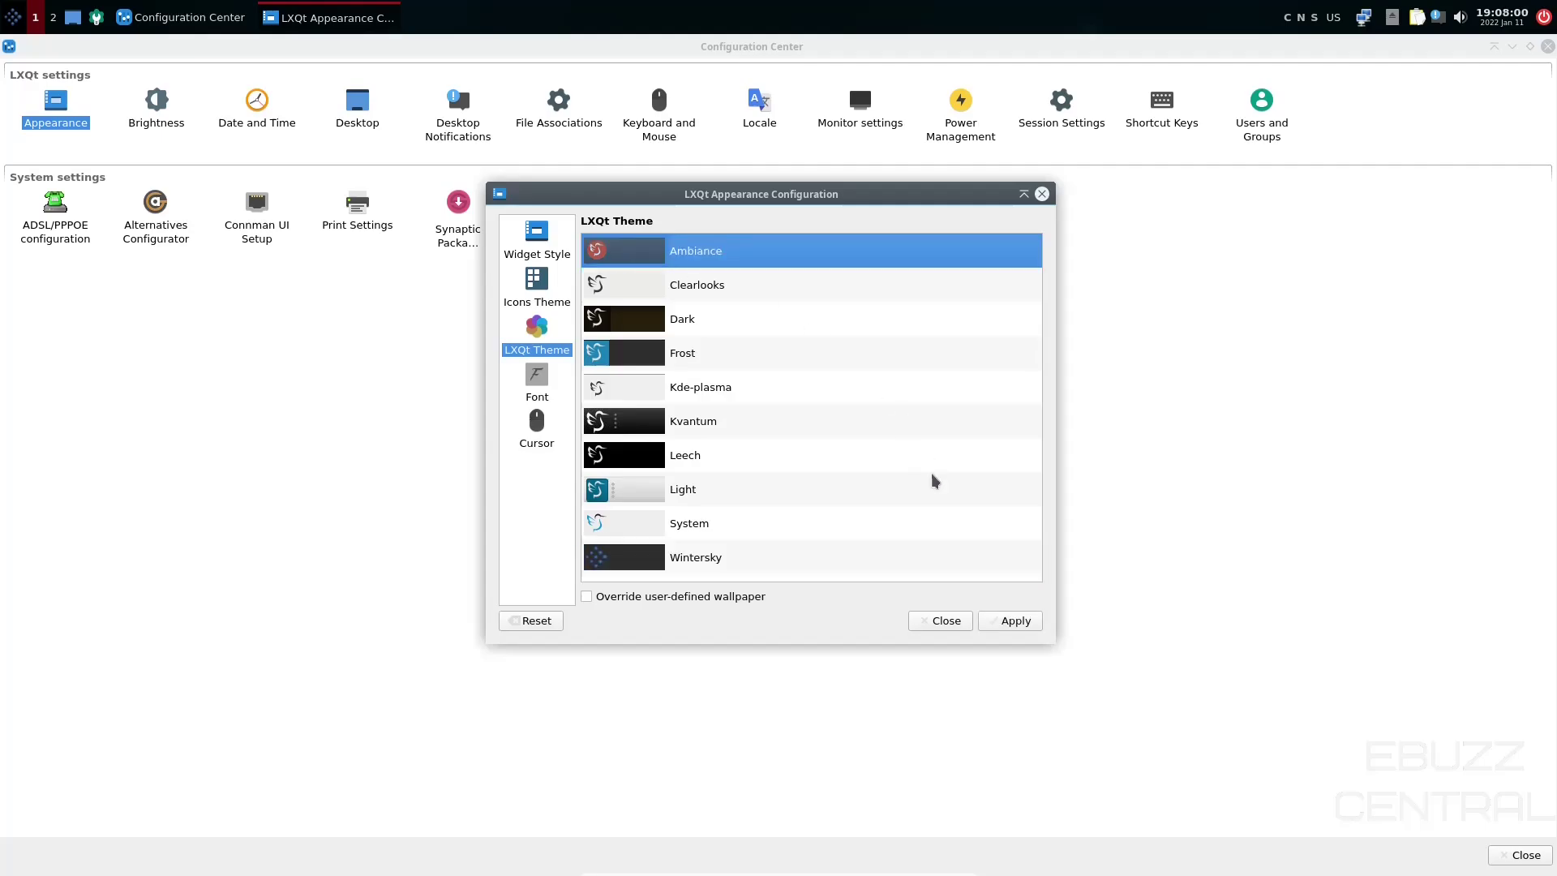
click(1007, 621)
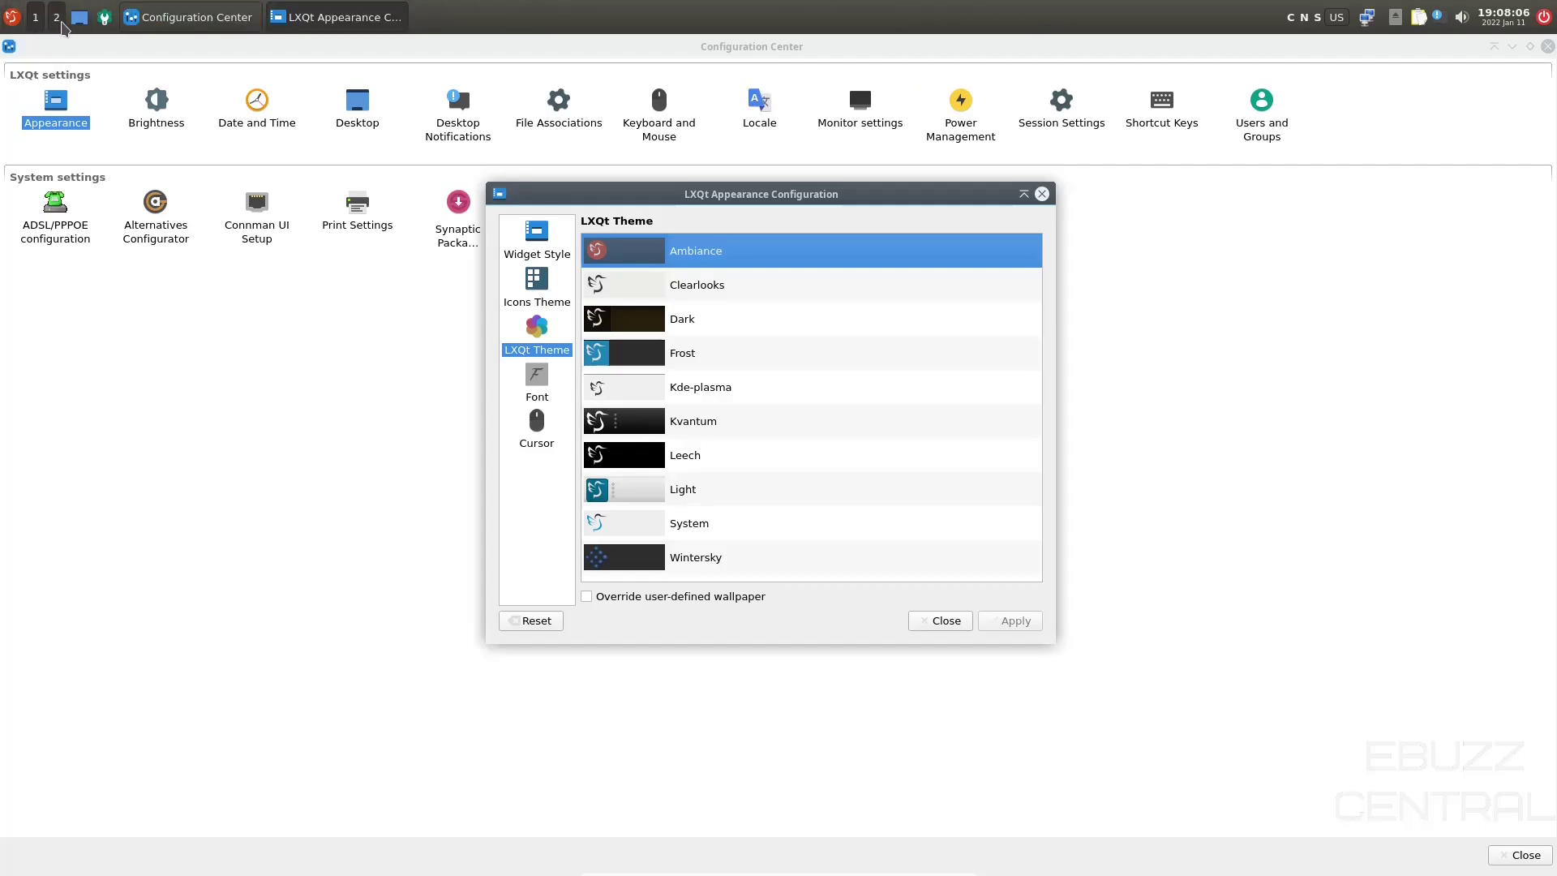
click(181, 57)
- Review the Font and Cursor pages, then close the LXQt Appearance Configuration dialog
click(536, 378)
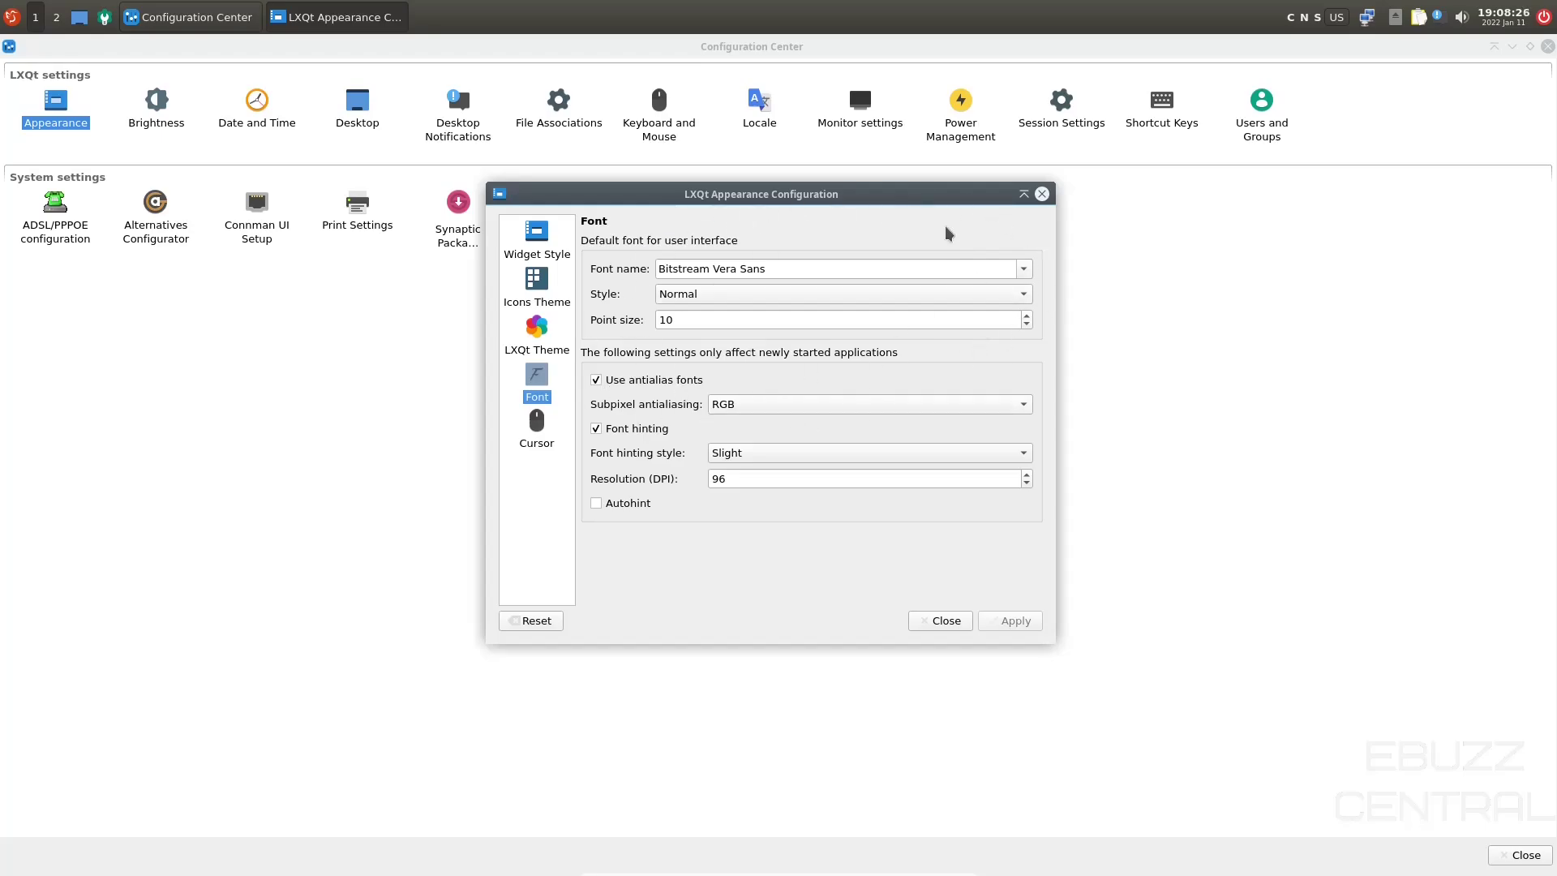
click(535, 435)
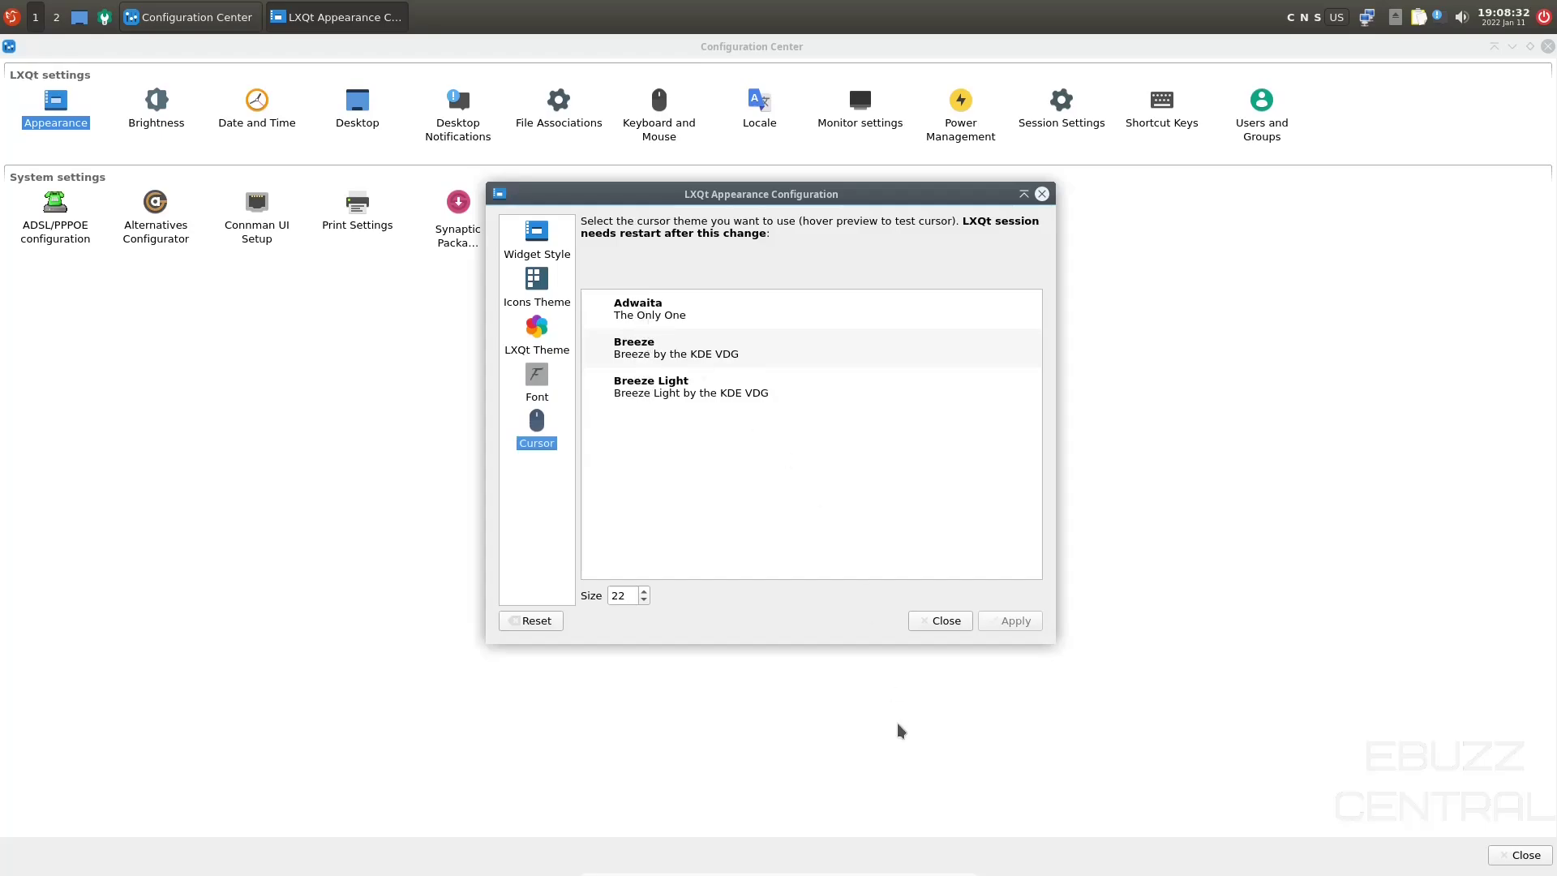
click(1041, 195)
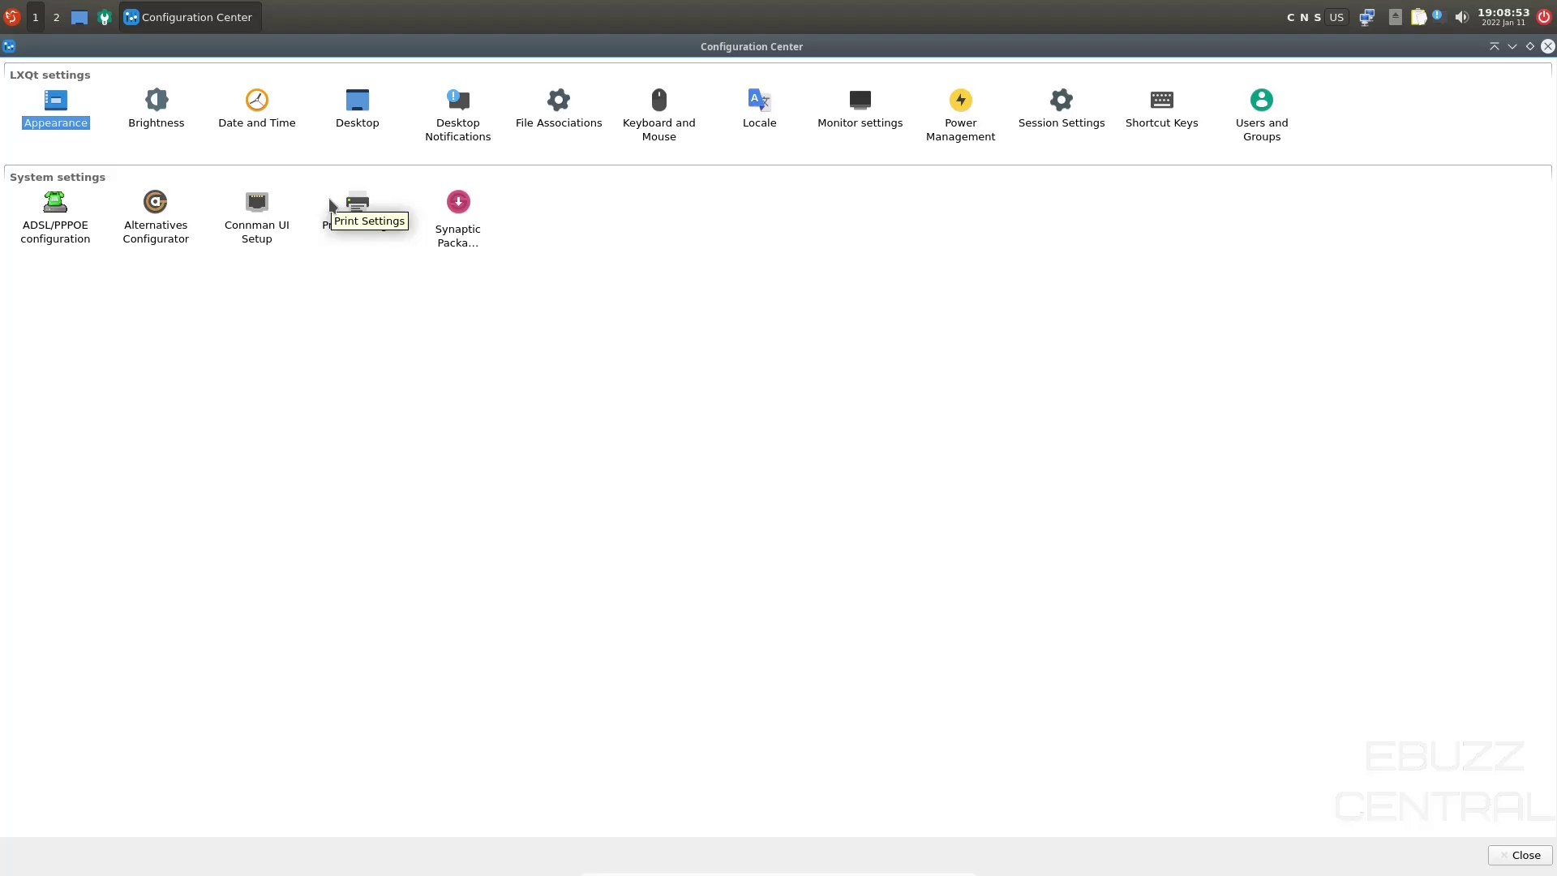
double_click(459, 208)
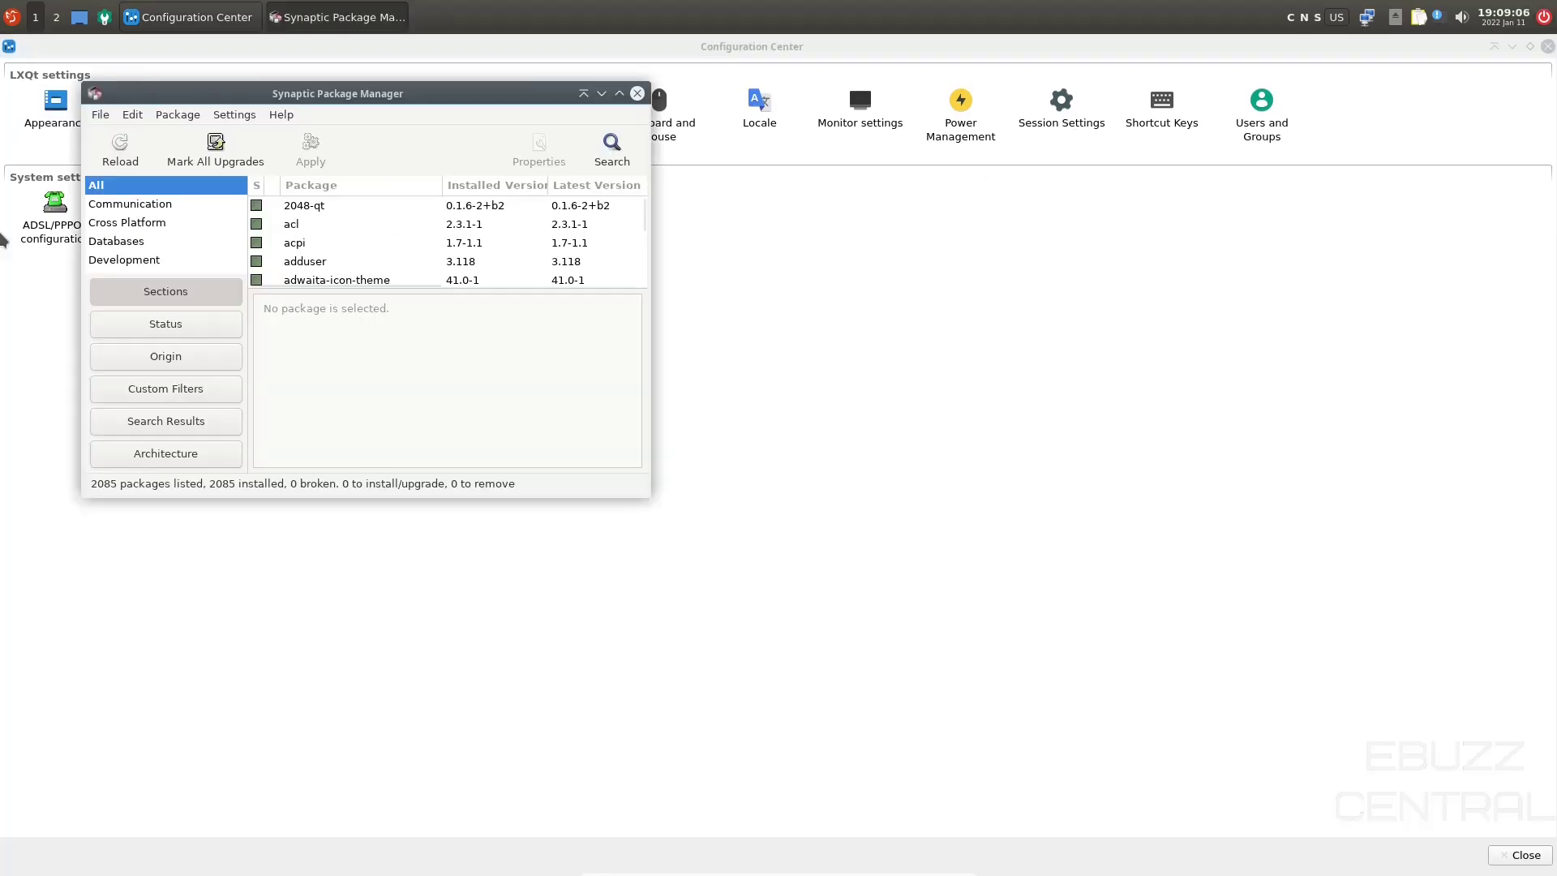
click(619, 94)
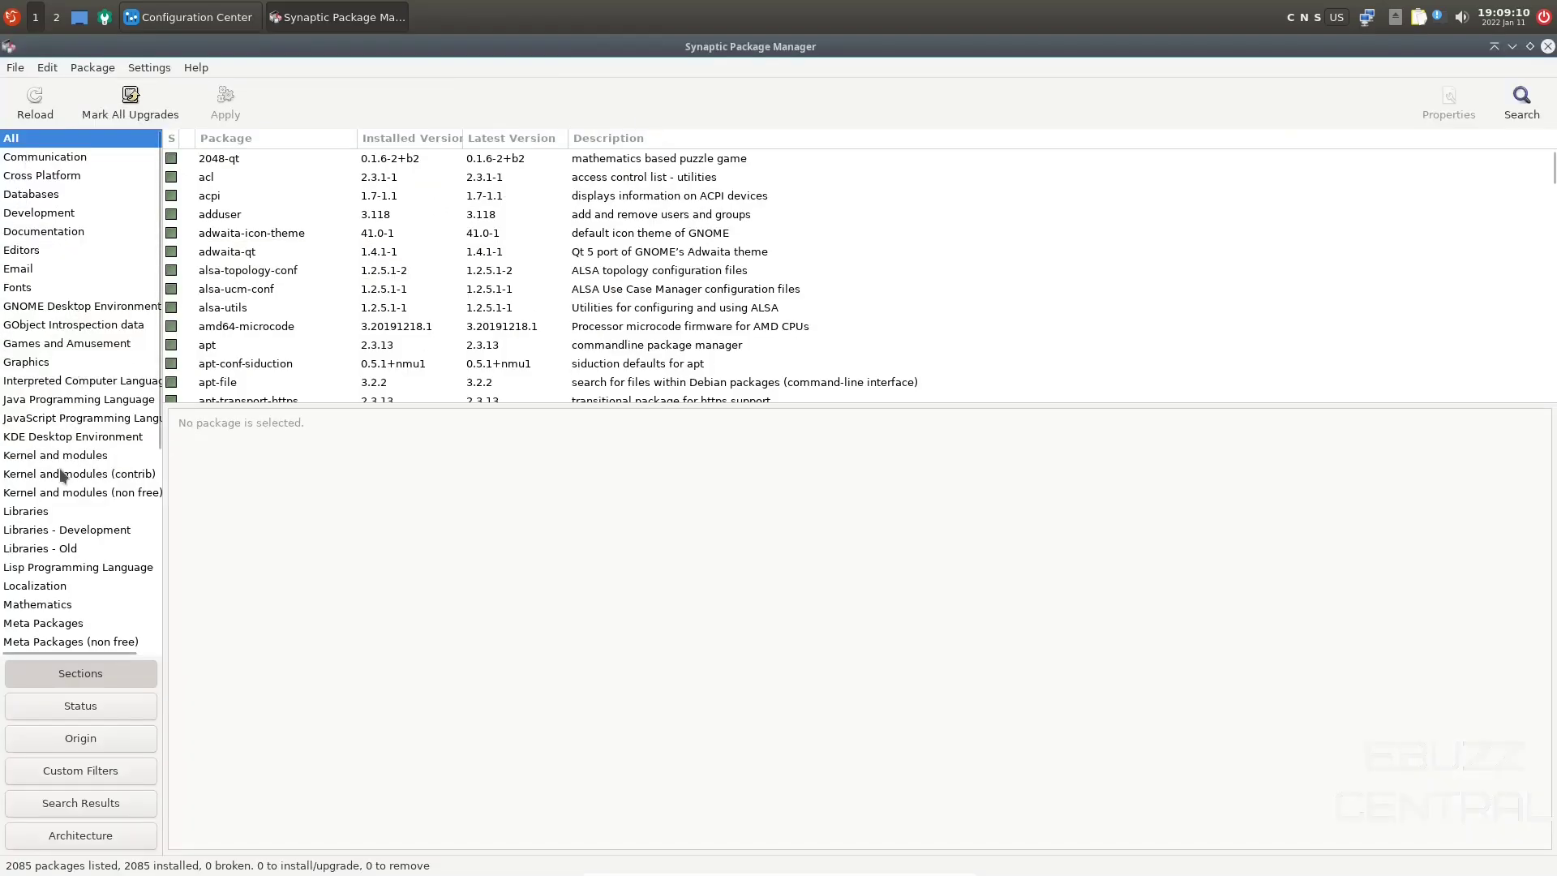
scroll(85, 414, down, 1)
scroll(80, 400, down, 4)
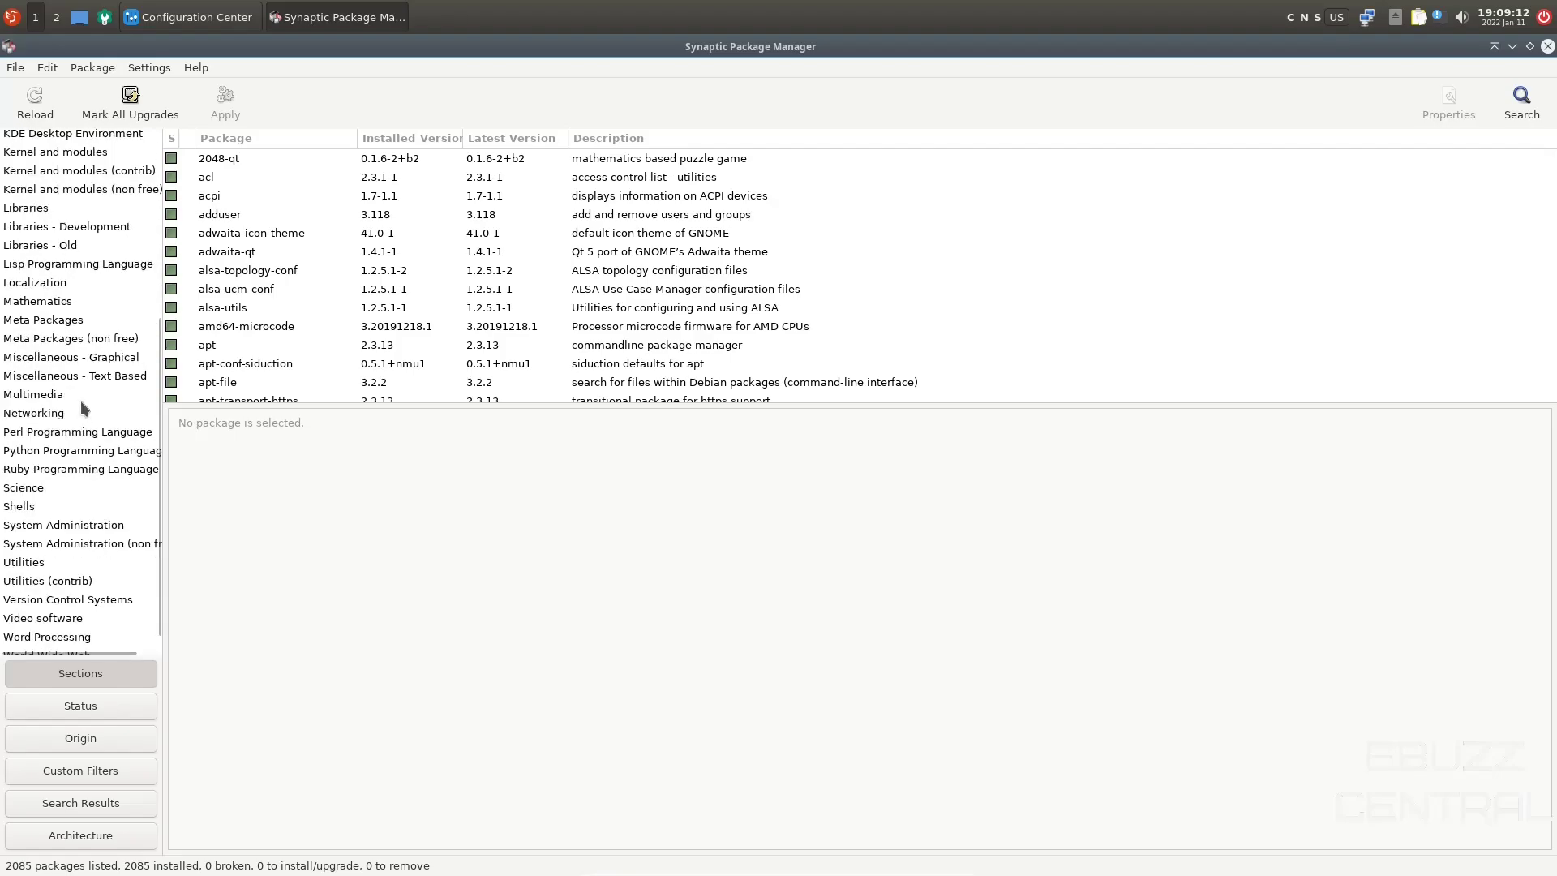
scroll(80, 398, up, 6)
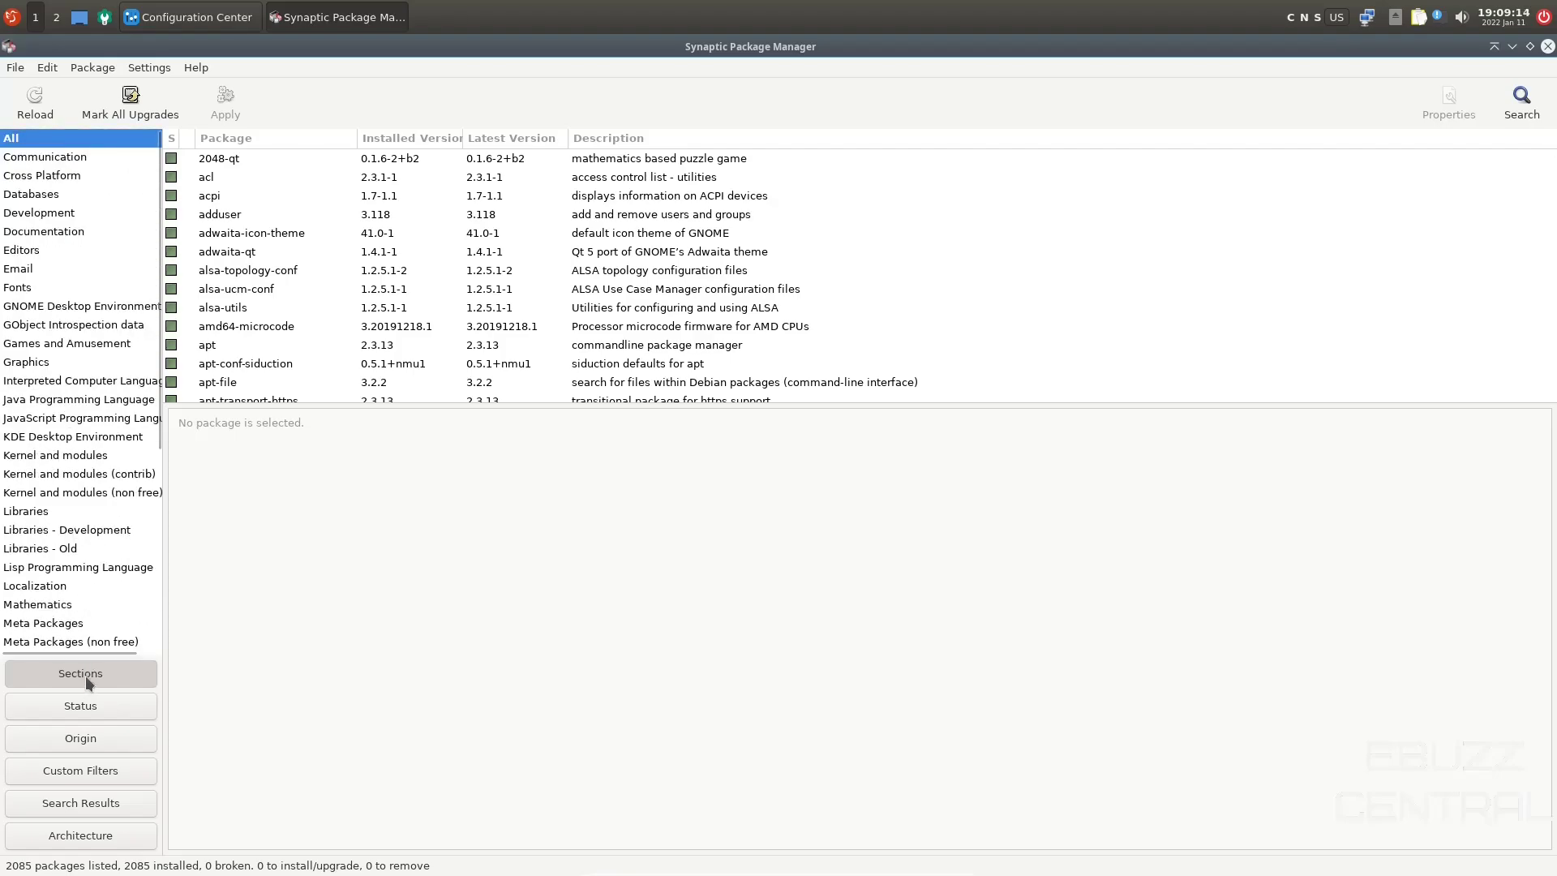
click(81, 707)
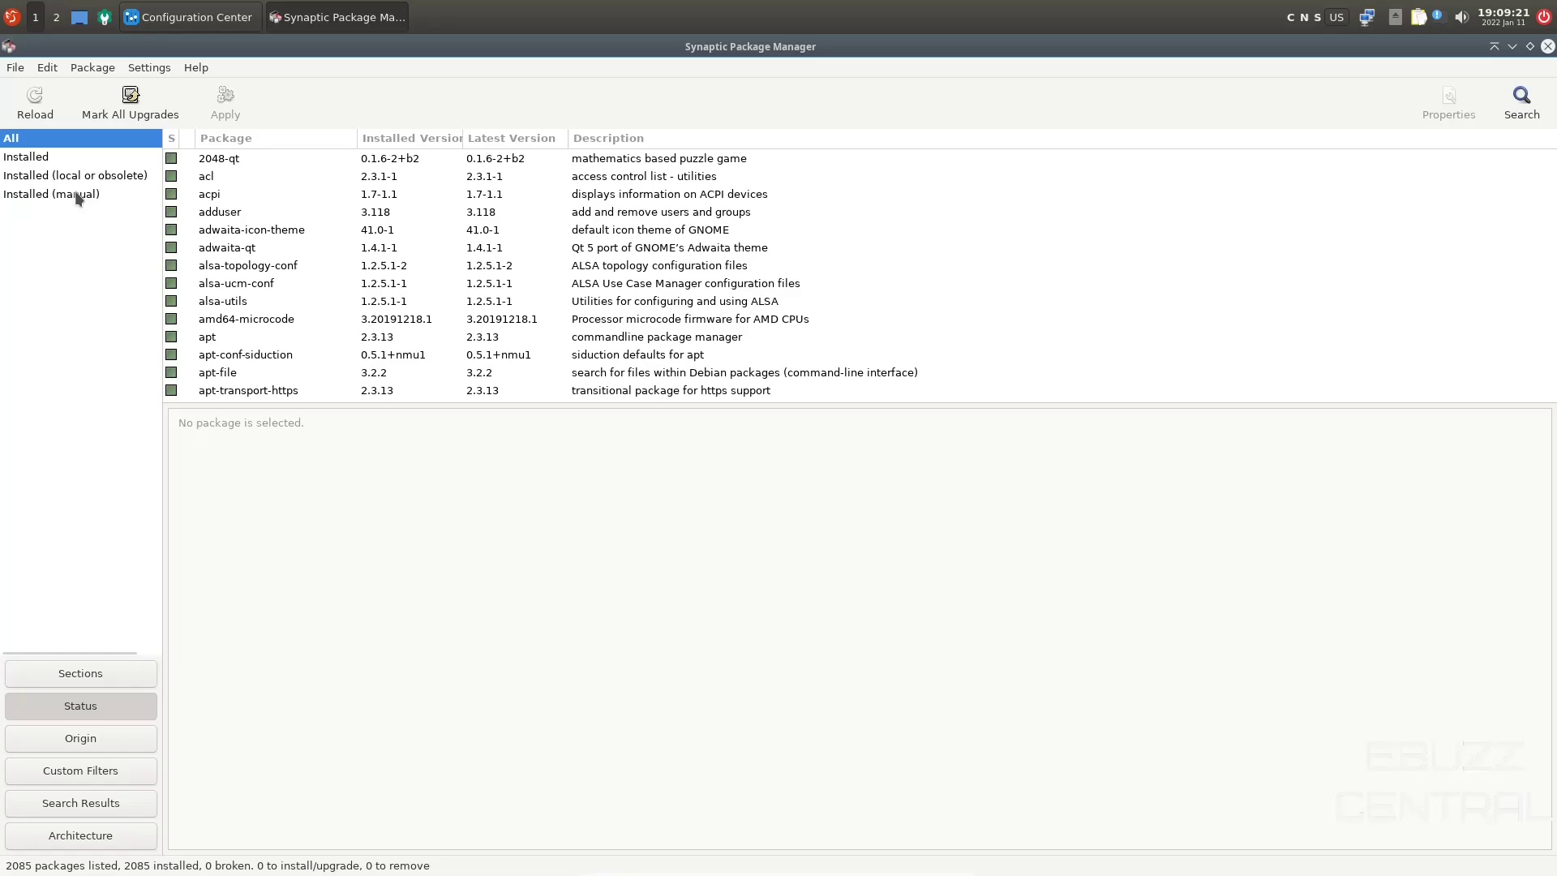
click(30, 159)
click(18, 139)
click(94, 739)
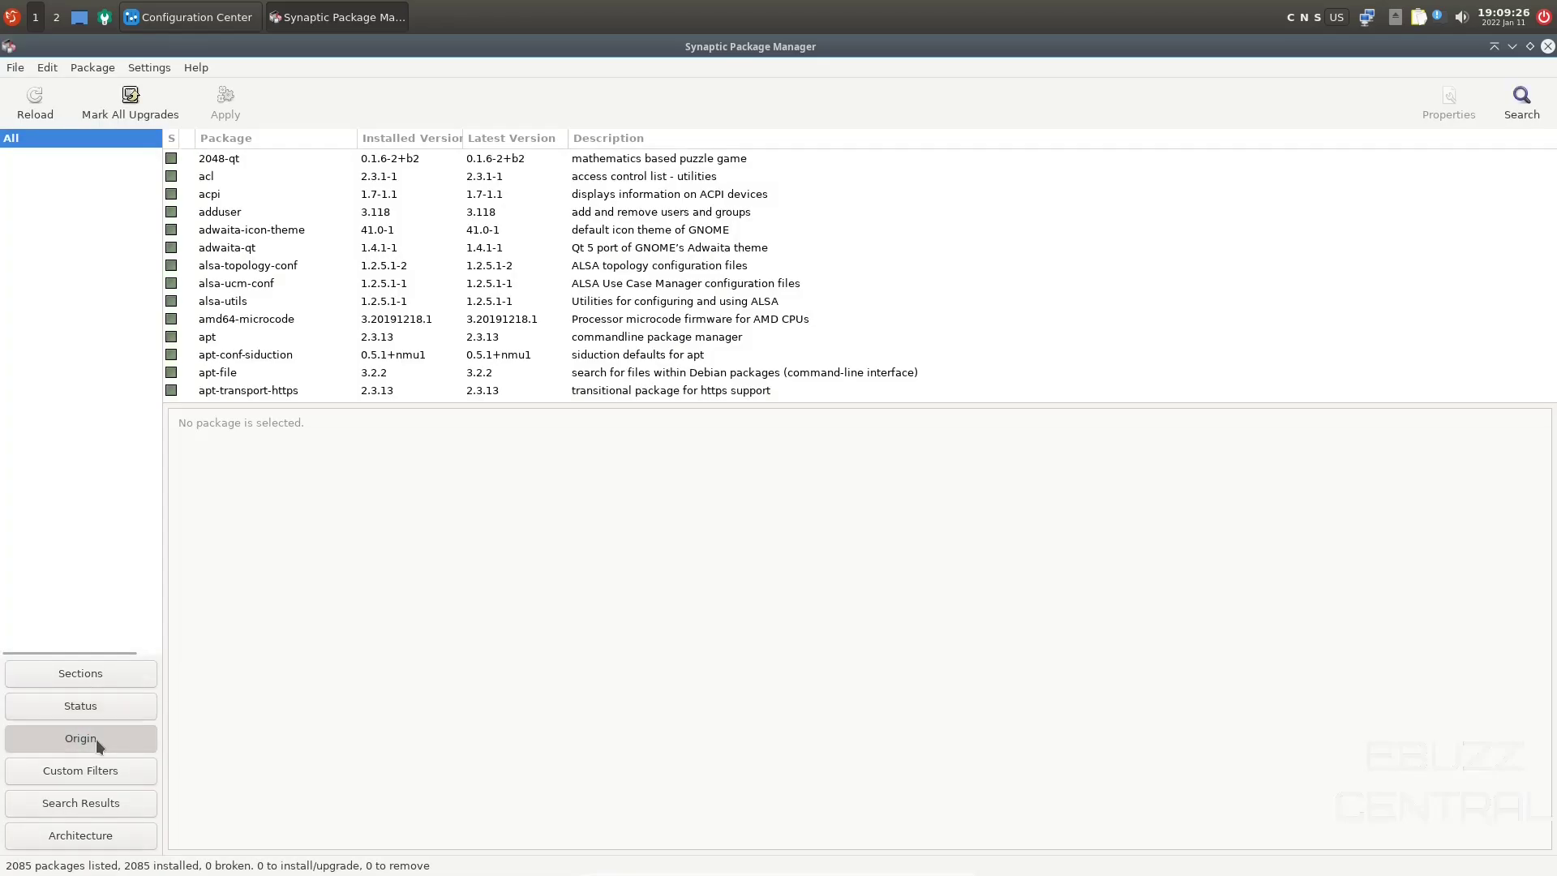
click(89, 772)
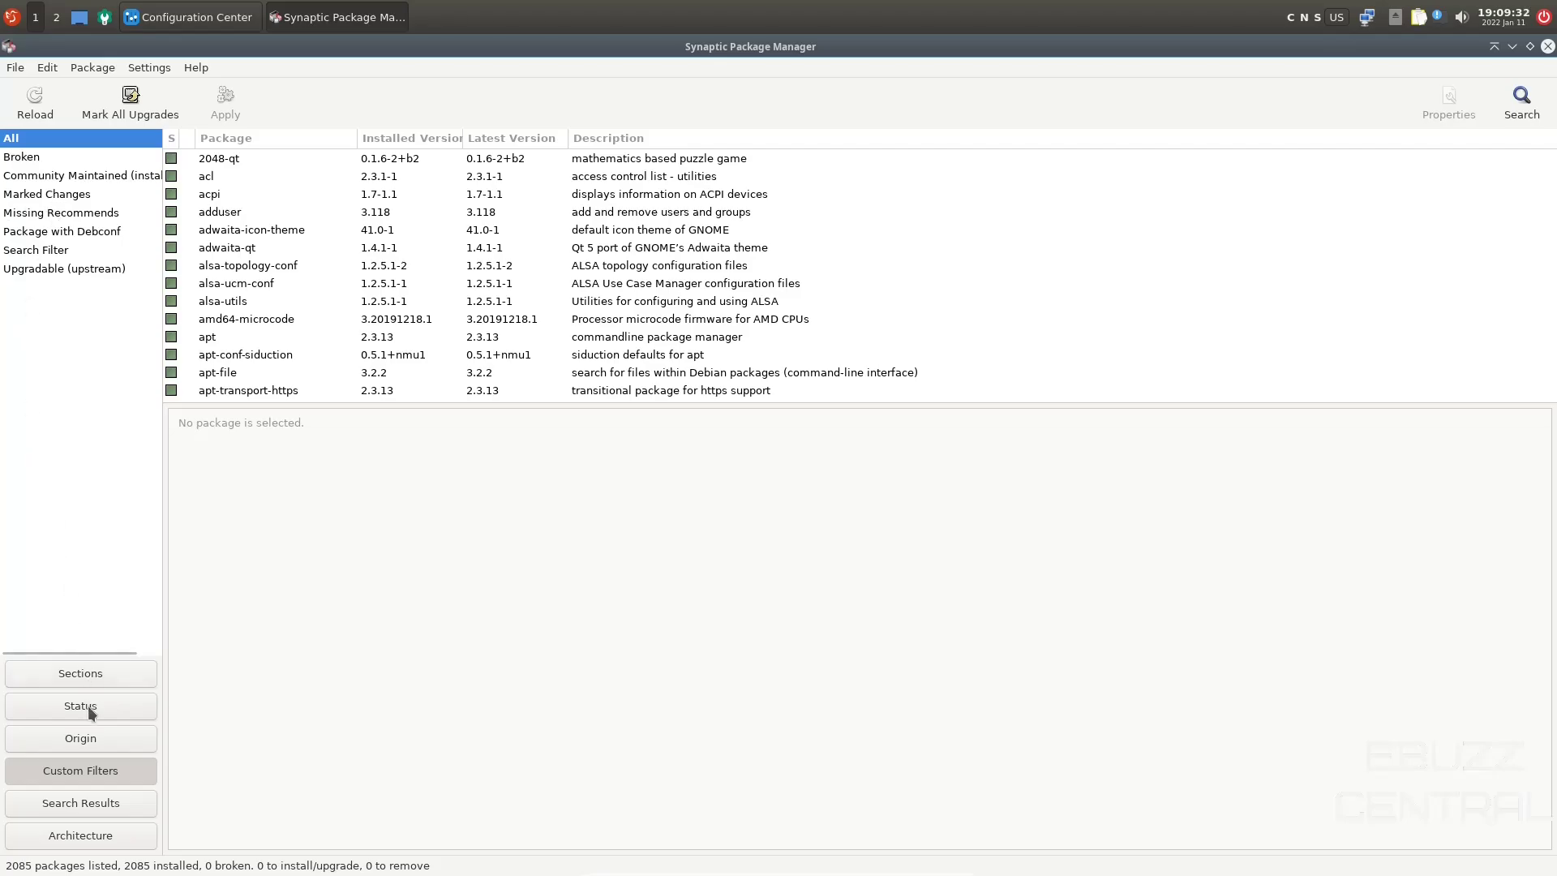
click(75, 804)
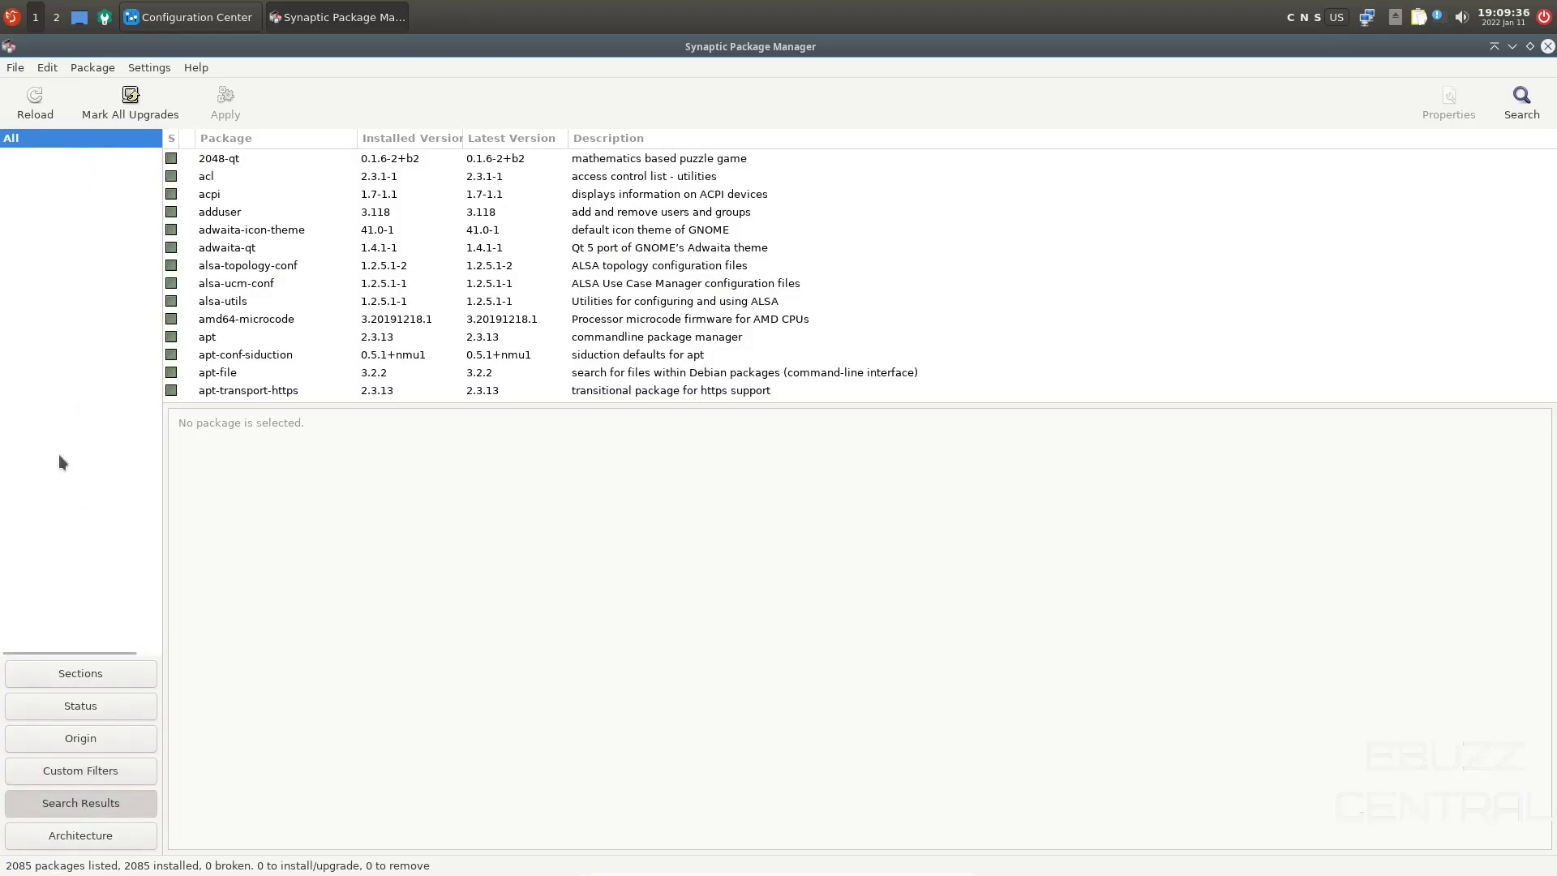
click(100, 835)
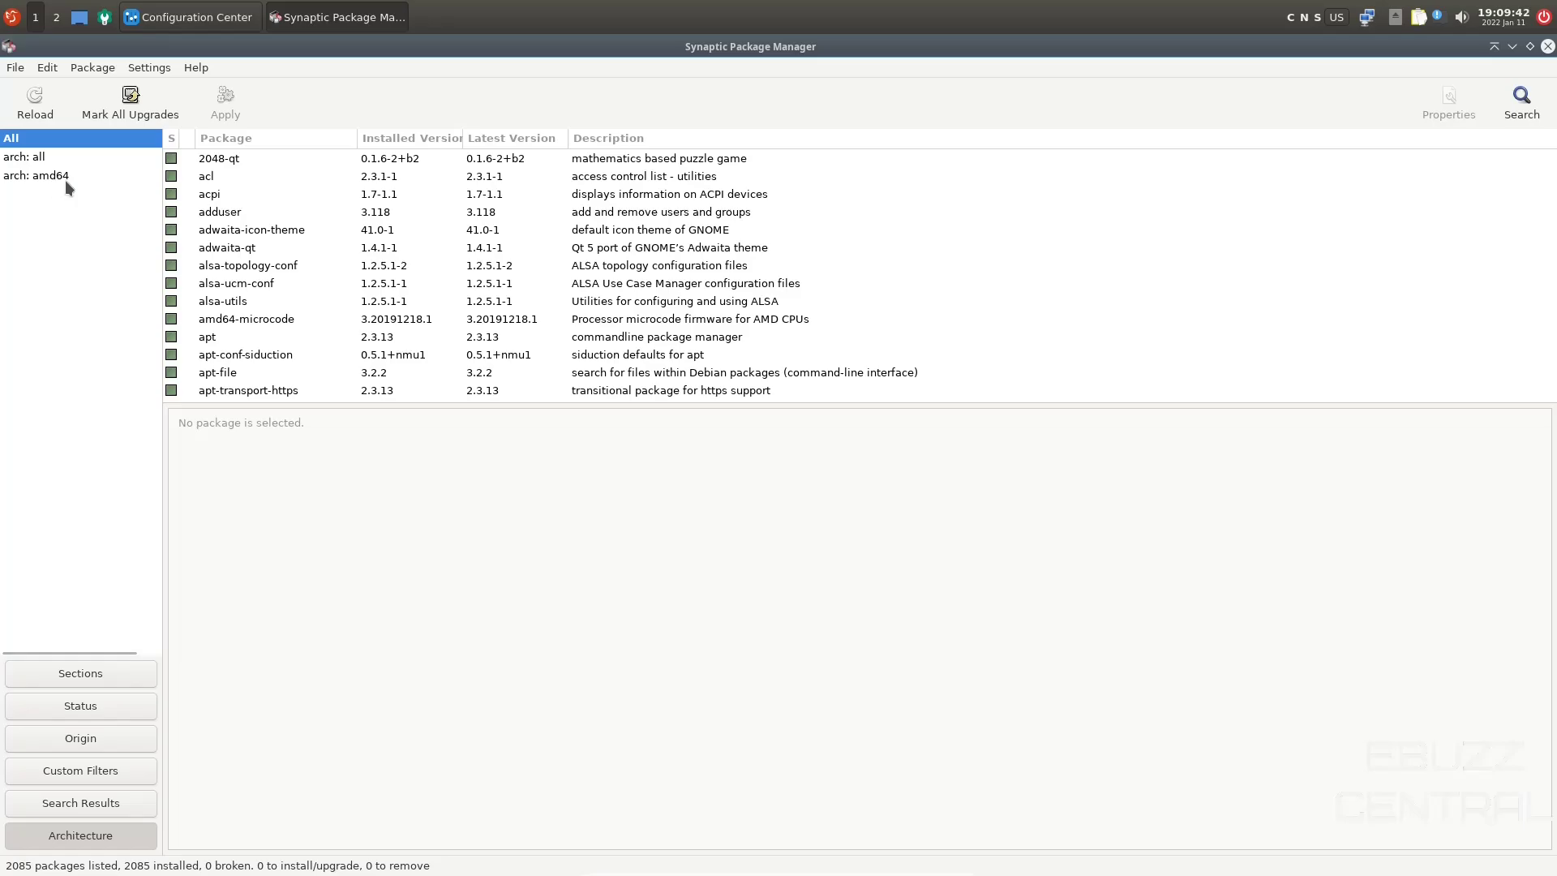
click(93, 678)
scroll(78, 254, down, 5)
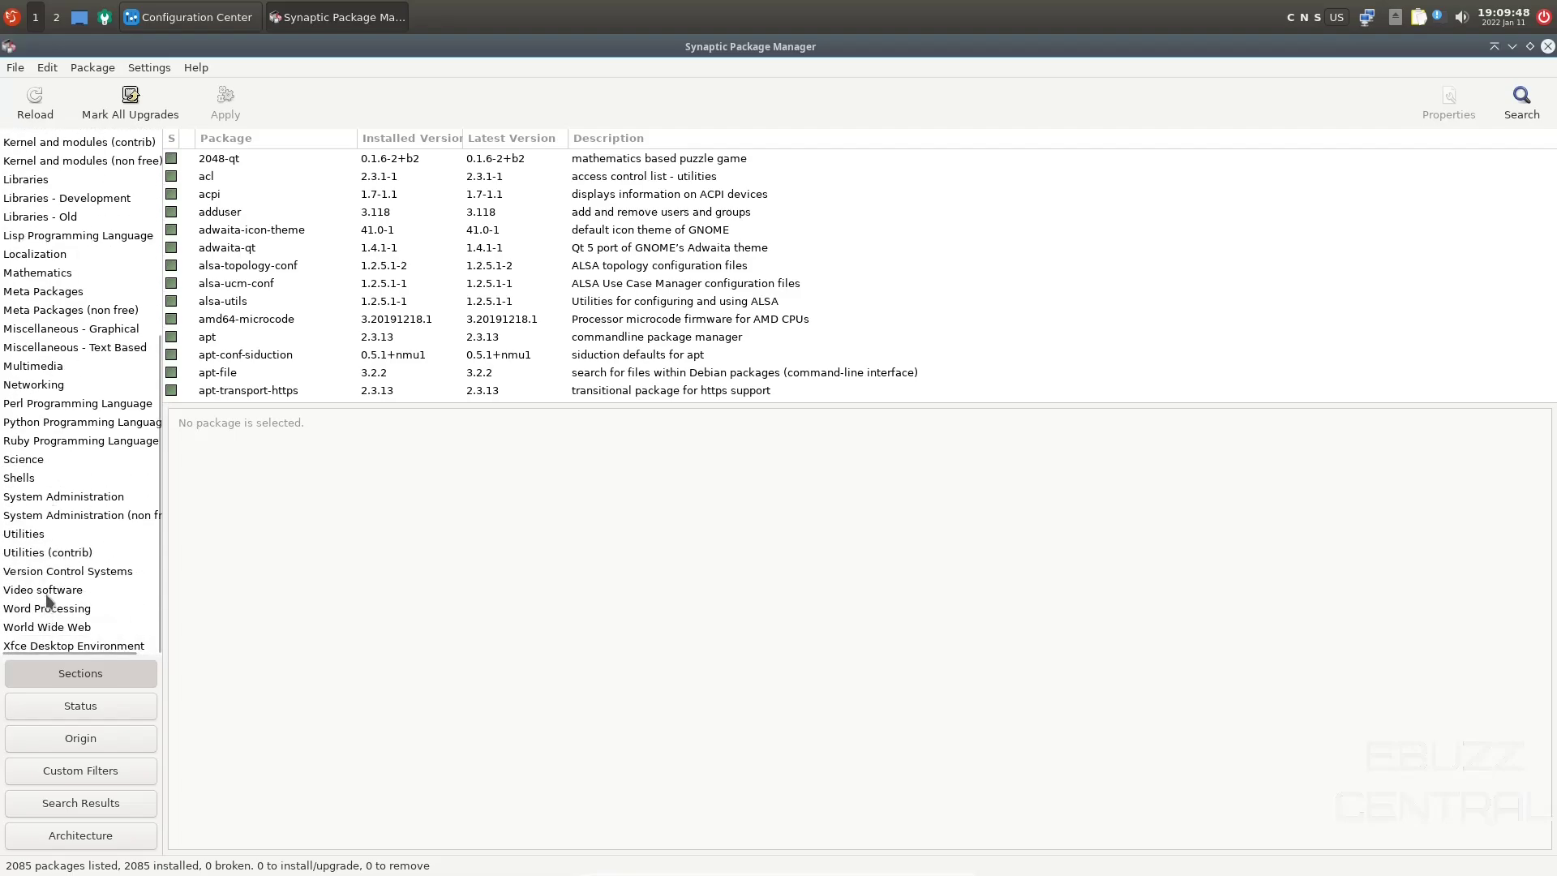
click(49, 594)
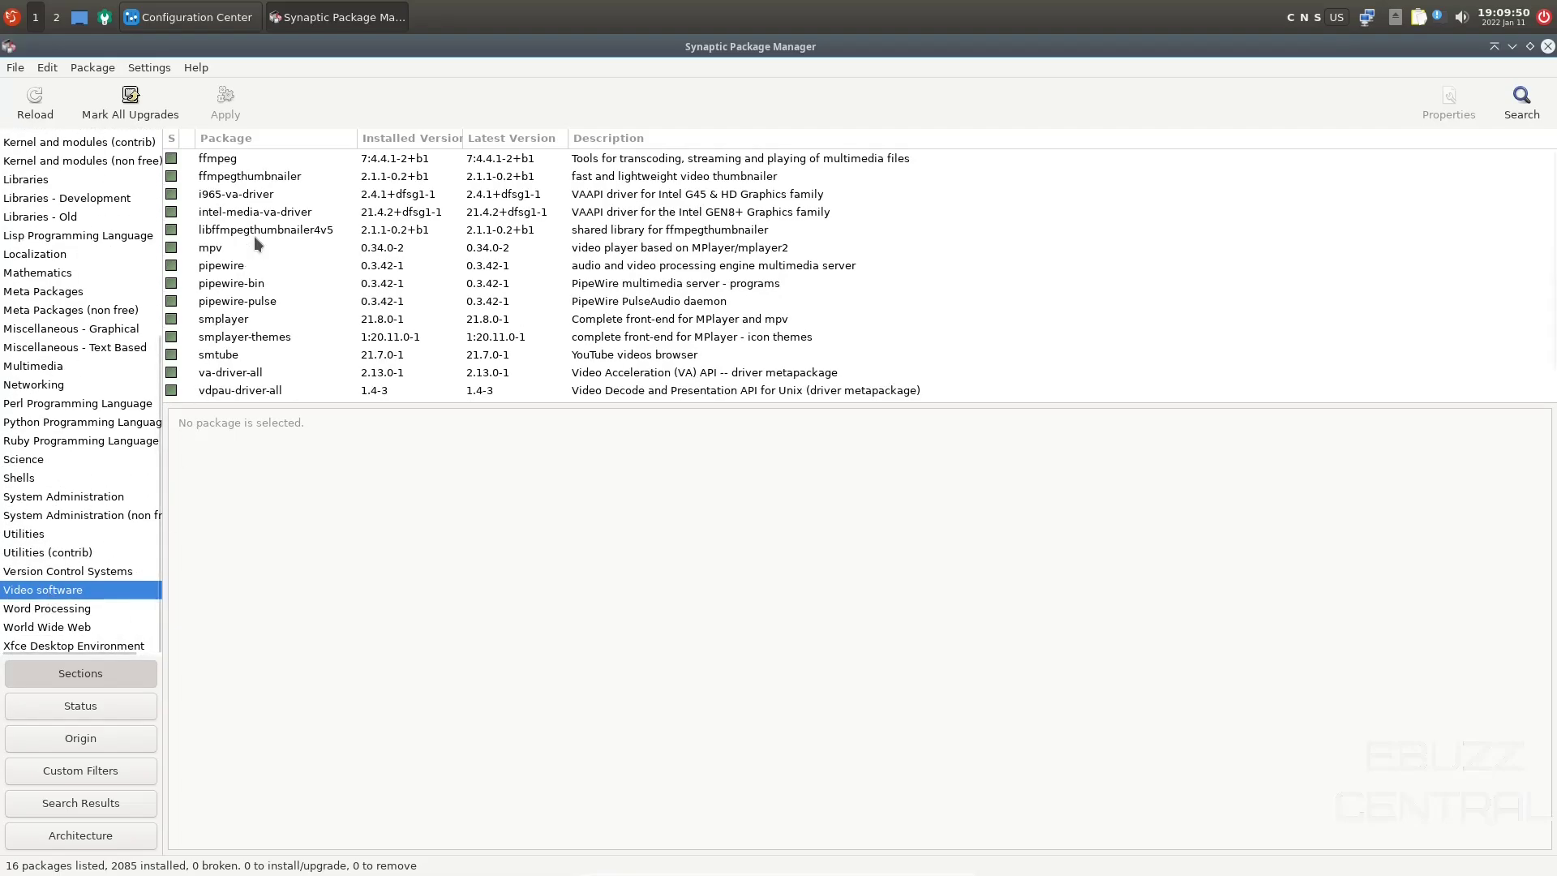
scroll(252, 257, down, 1)
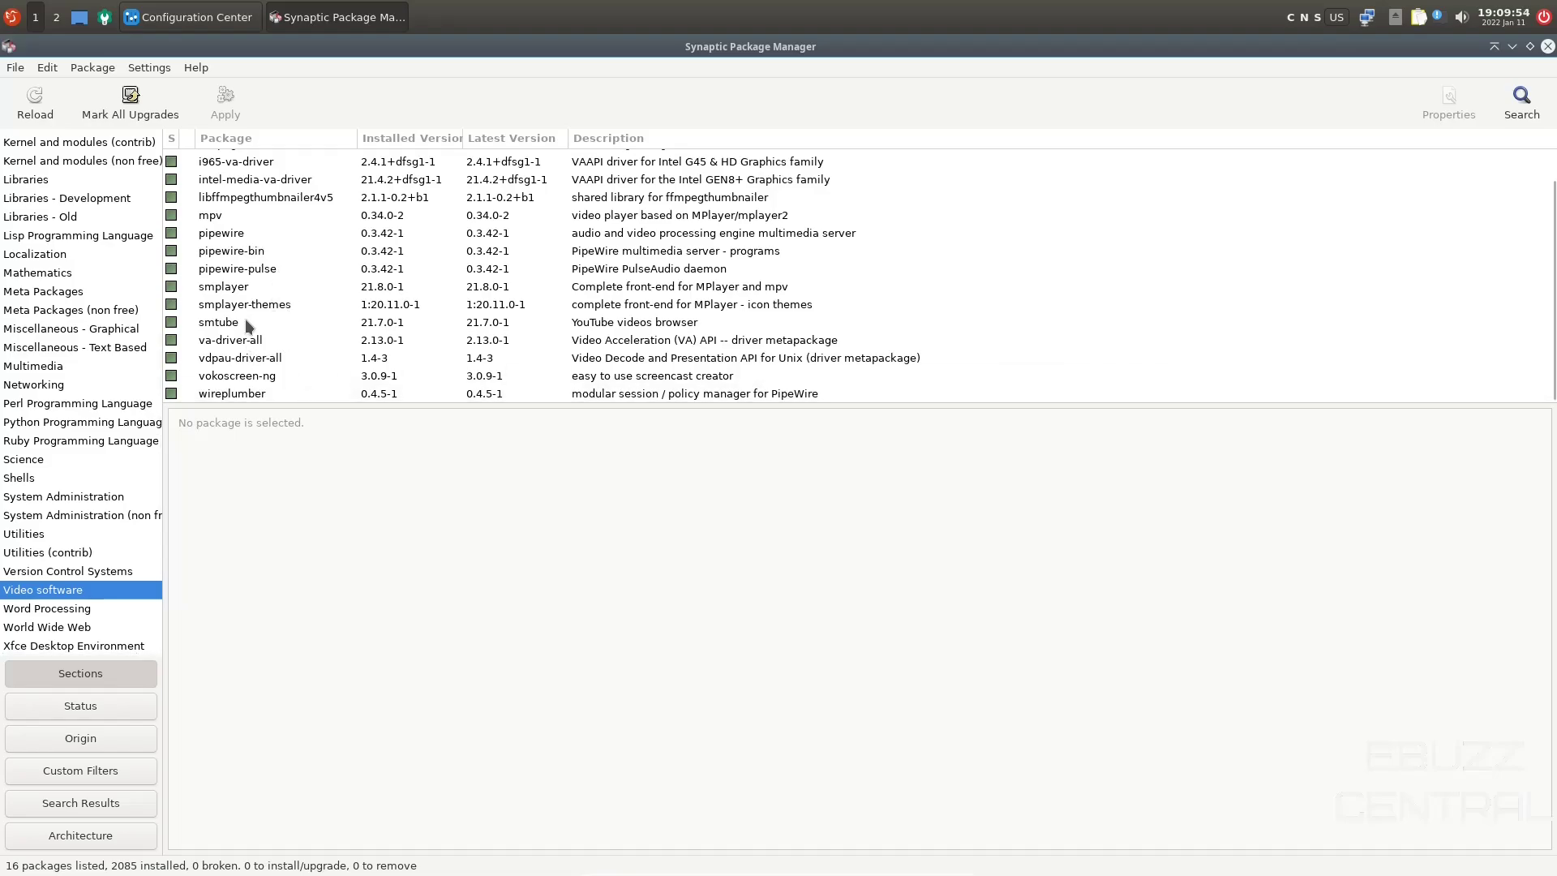
scroll(245, 320, up, 1)
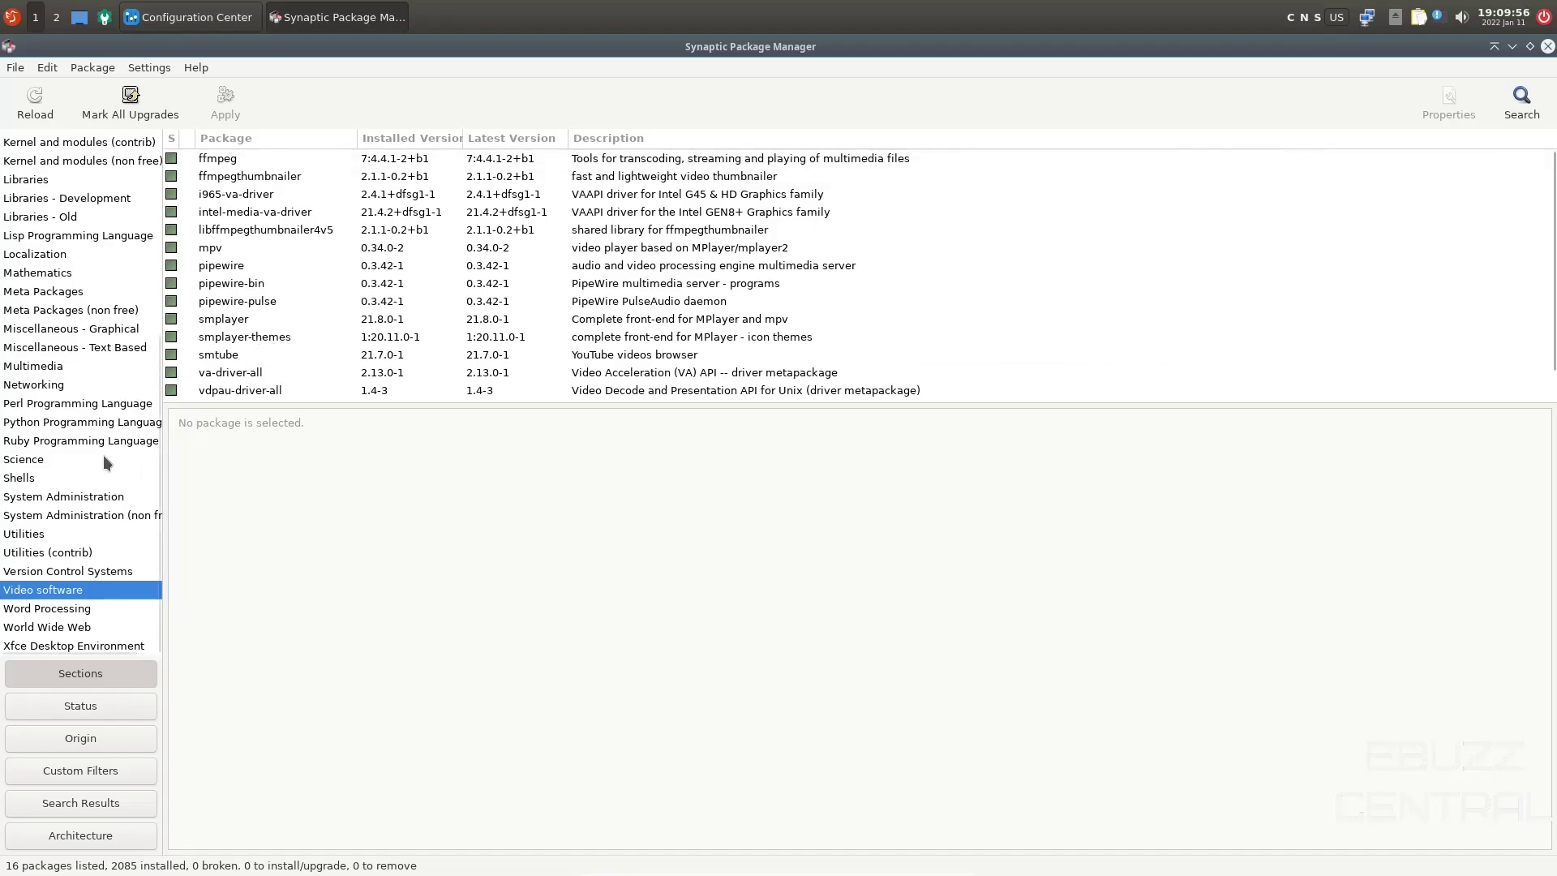
scroll(104, 456, up, 5)
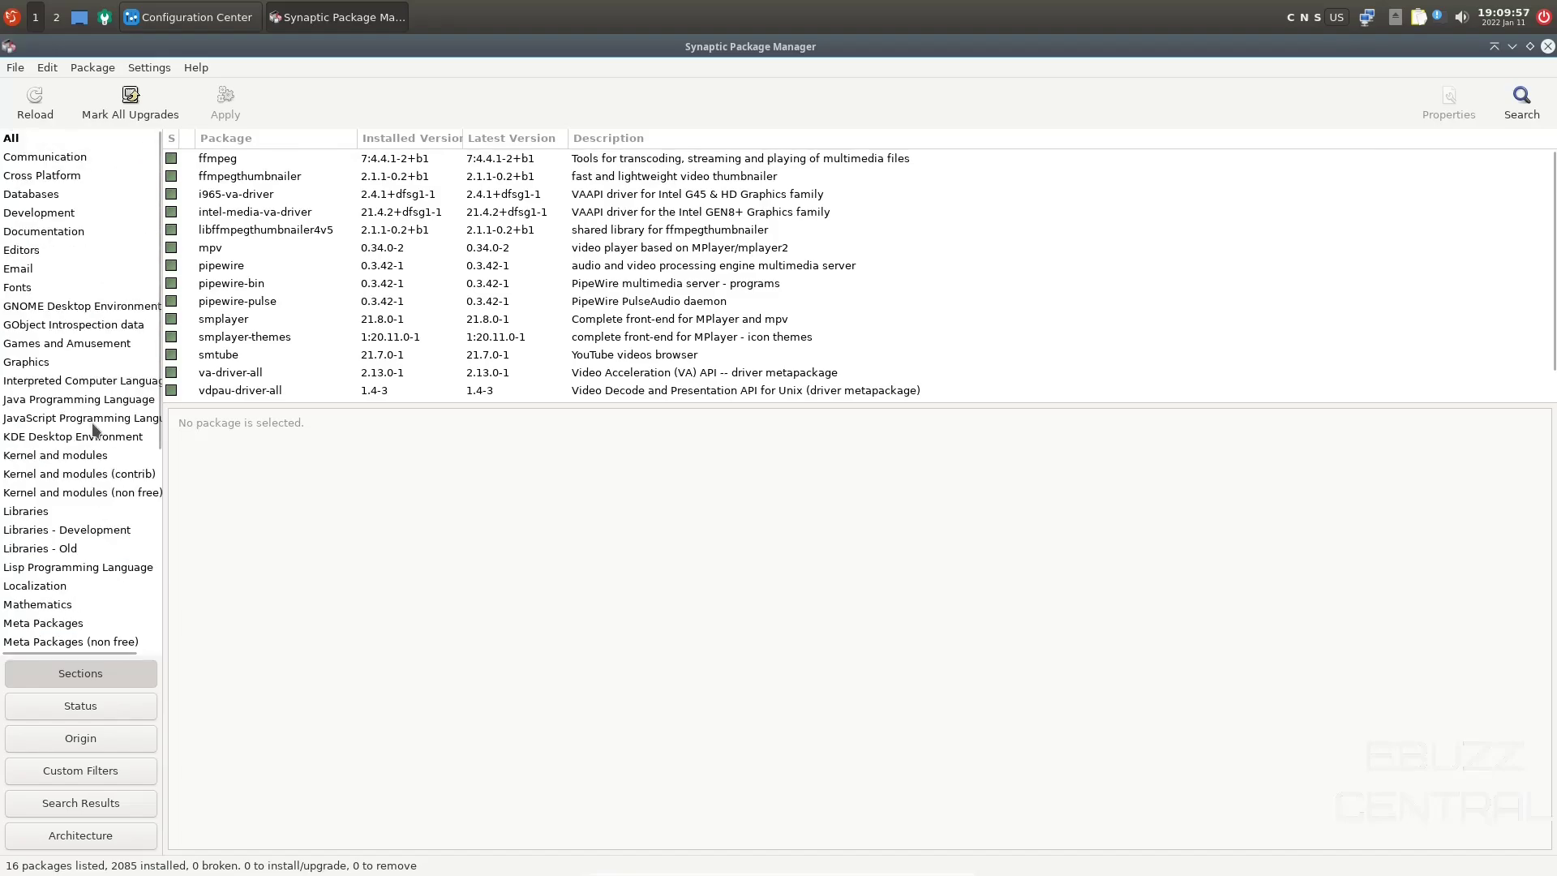
click(18, 139)
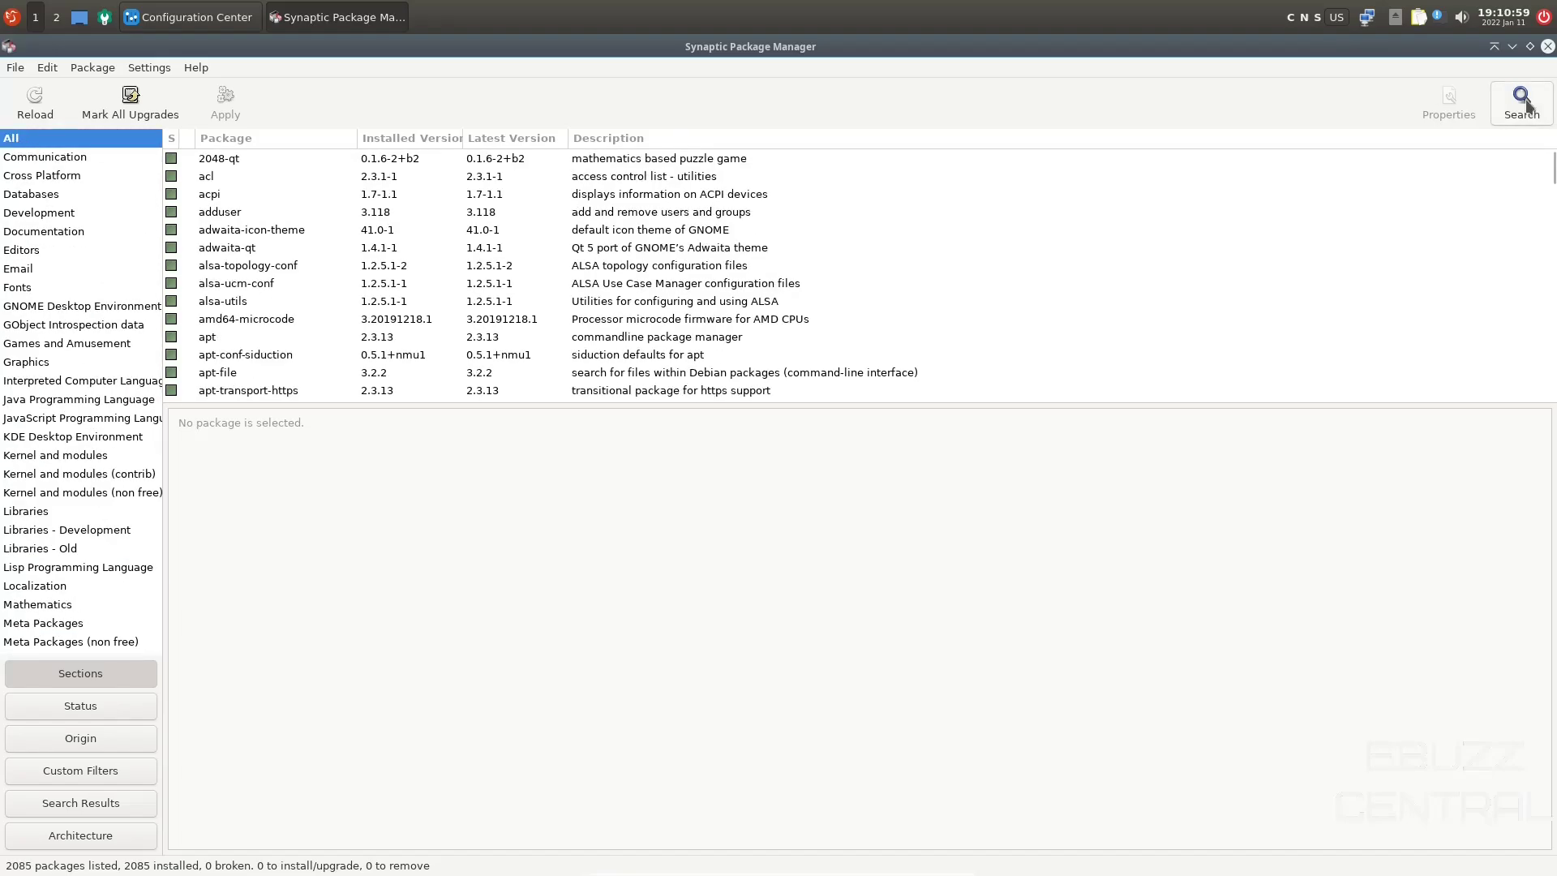
click(1511, 114)
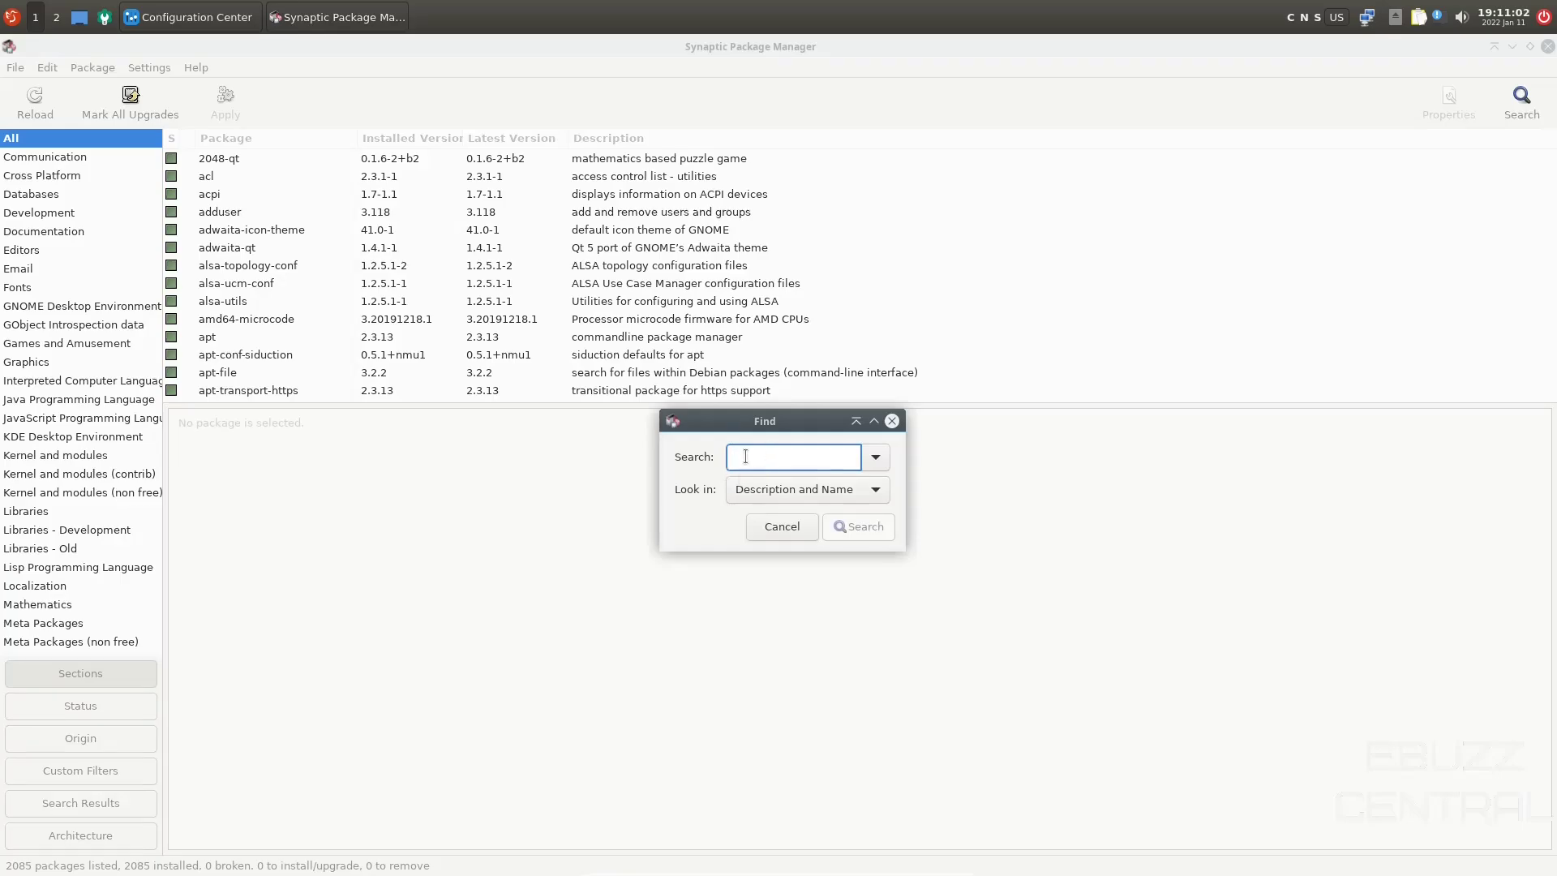
click(781, 527)
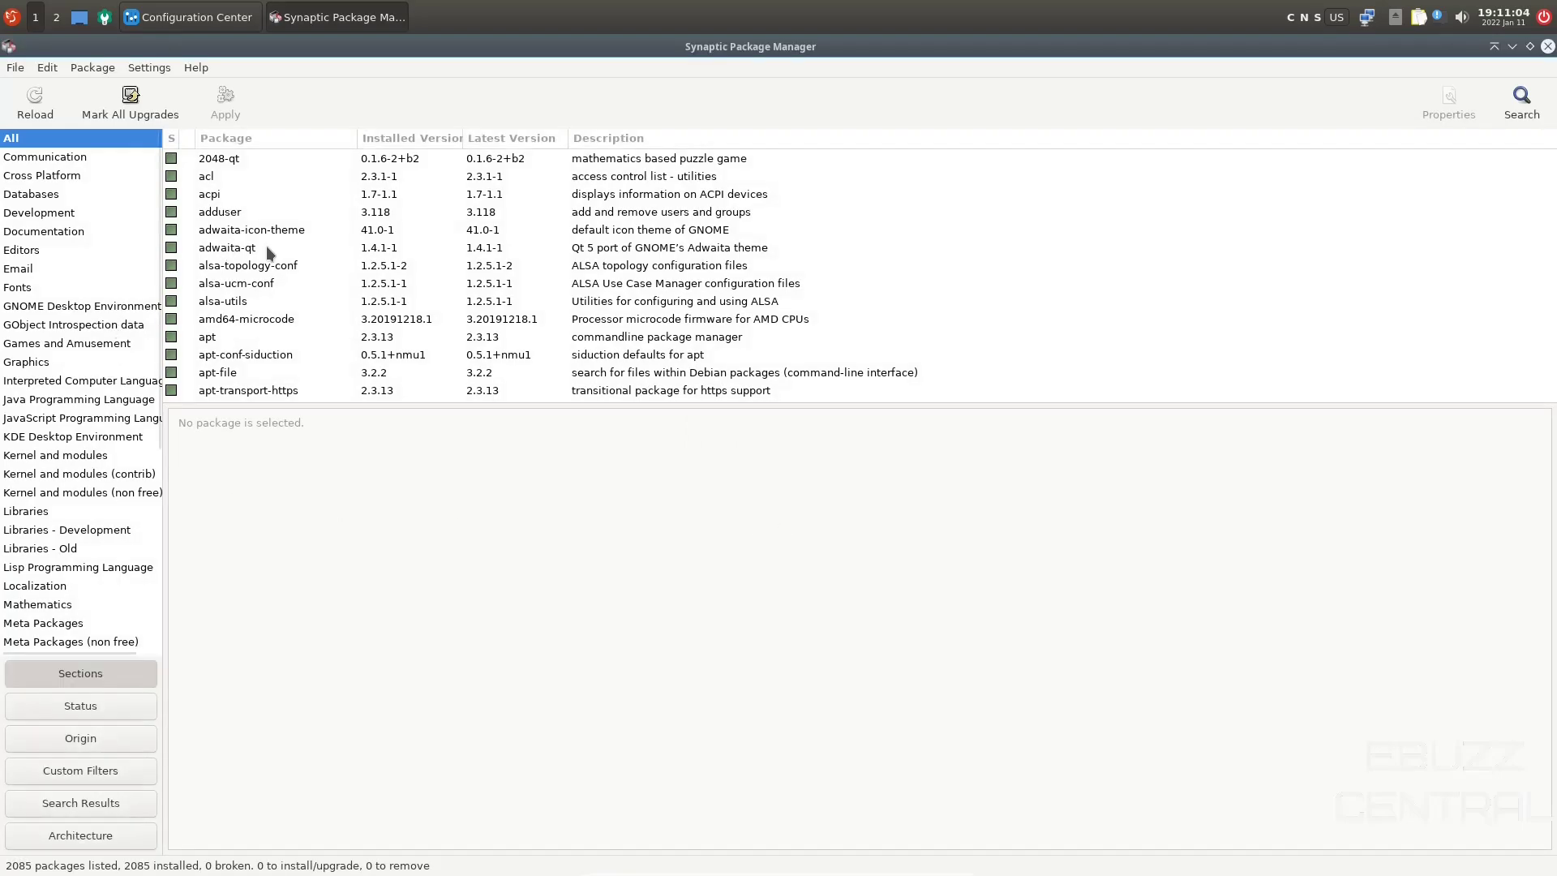
scroll(265, 250, down, 5)
scroll(171, 325, down, 1)
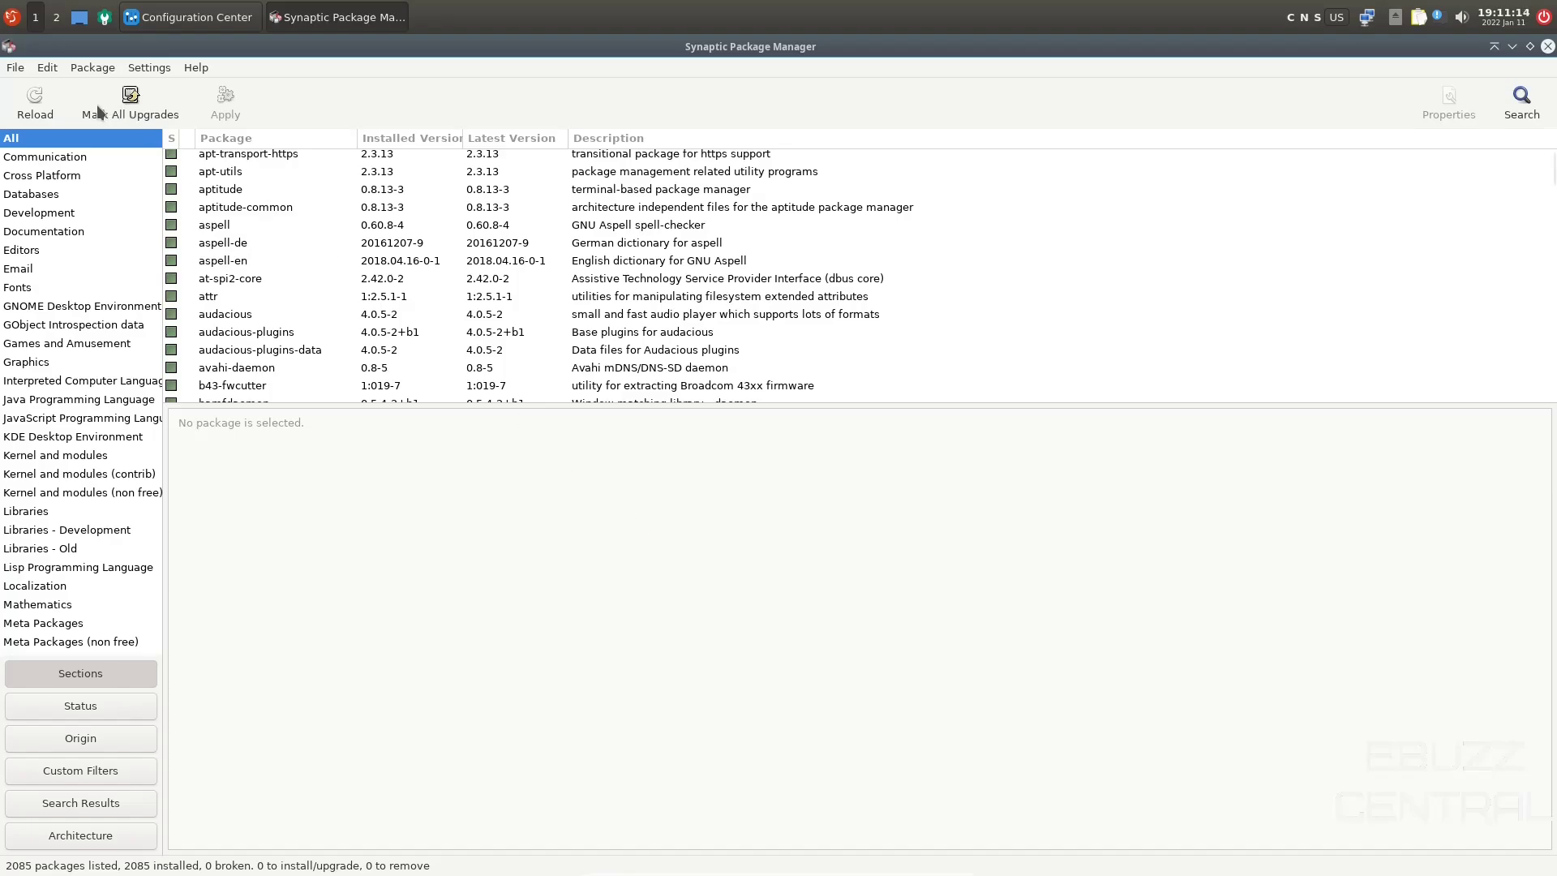
- Browse Synaptic's File, Edit, Settings and Package menus, then close Synaptic and the Configuration Center
click(15, 68)
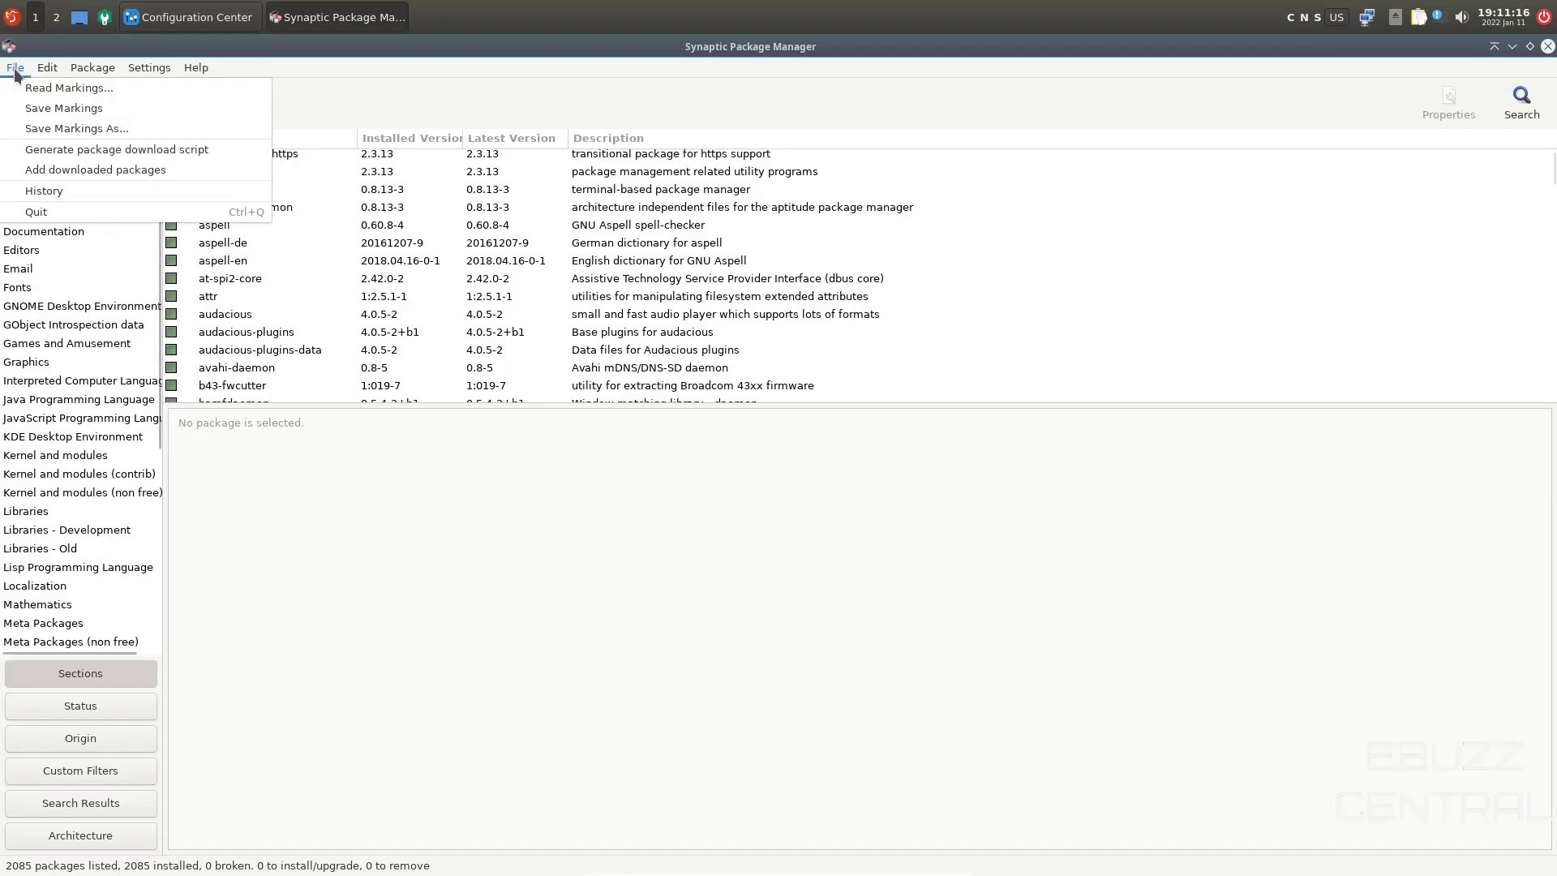
mouse_move(49, 67)
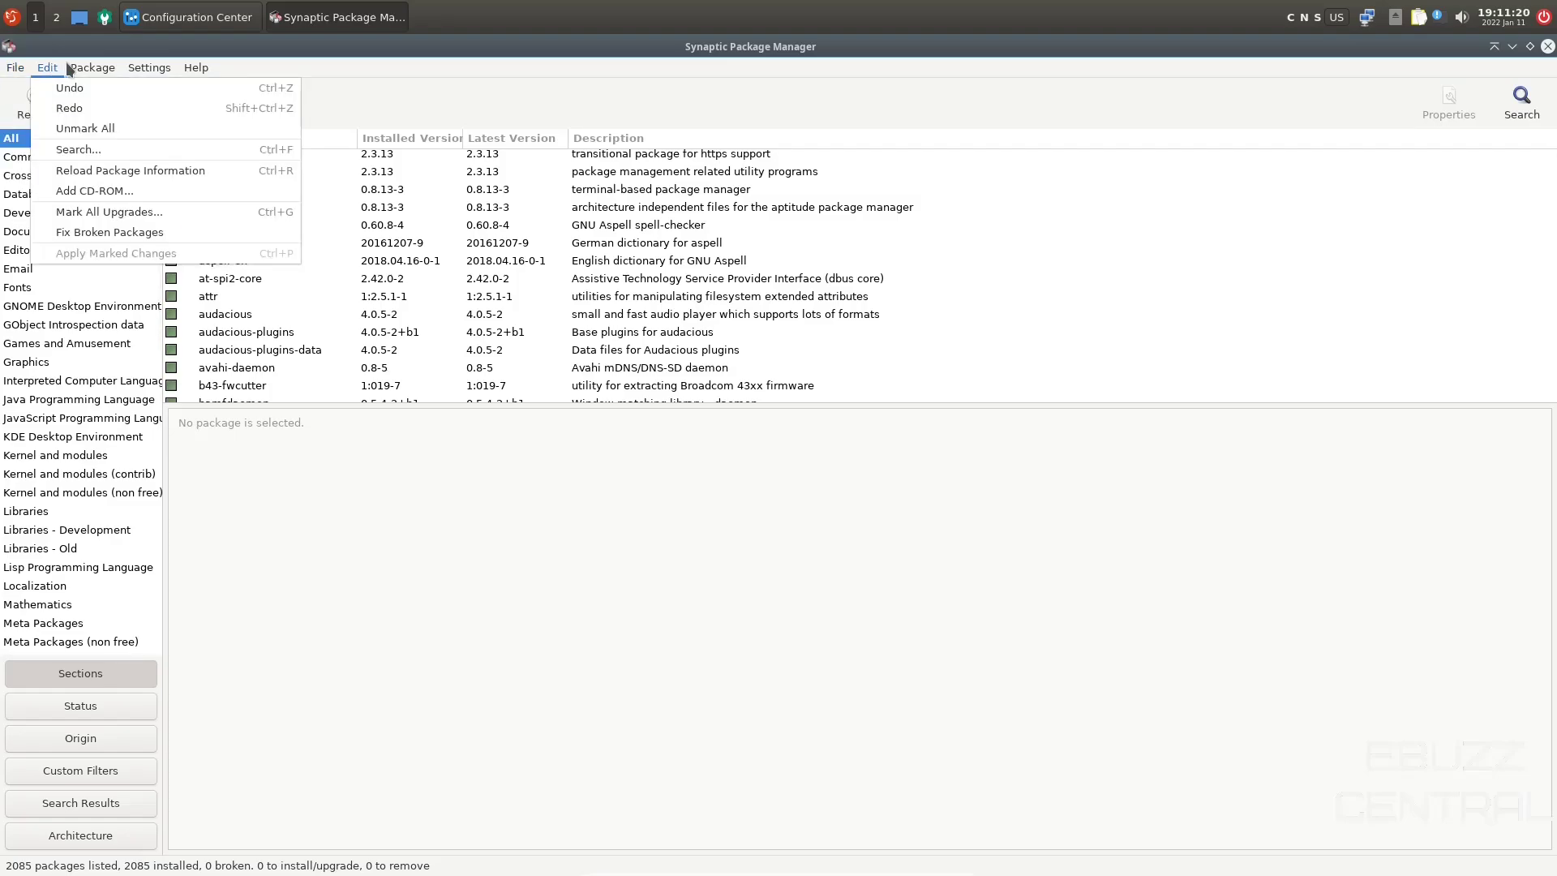
mouse_move(135, 70)
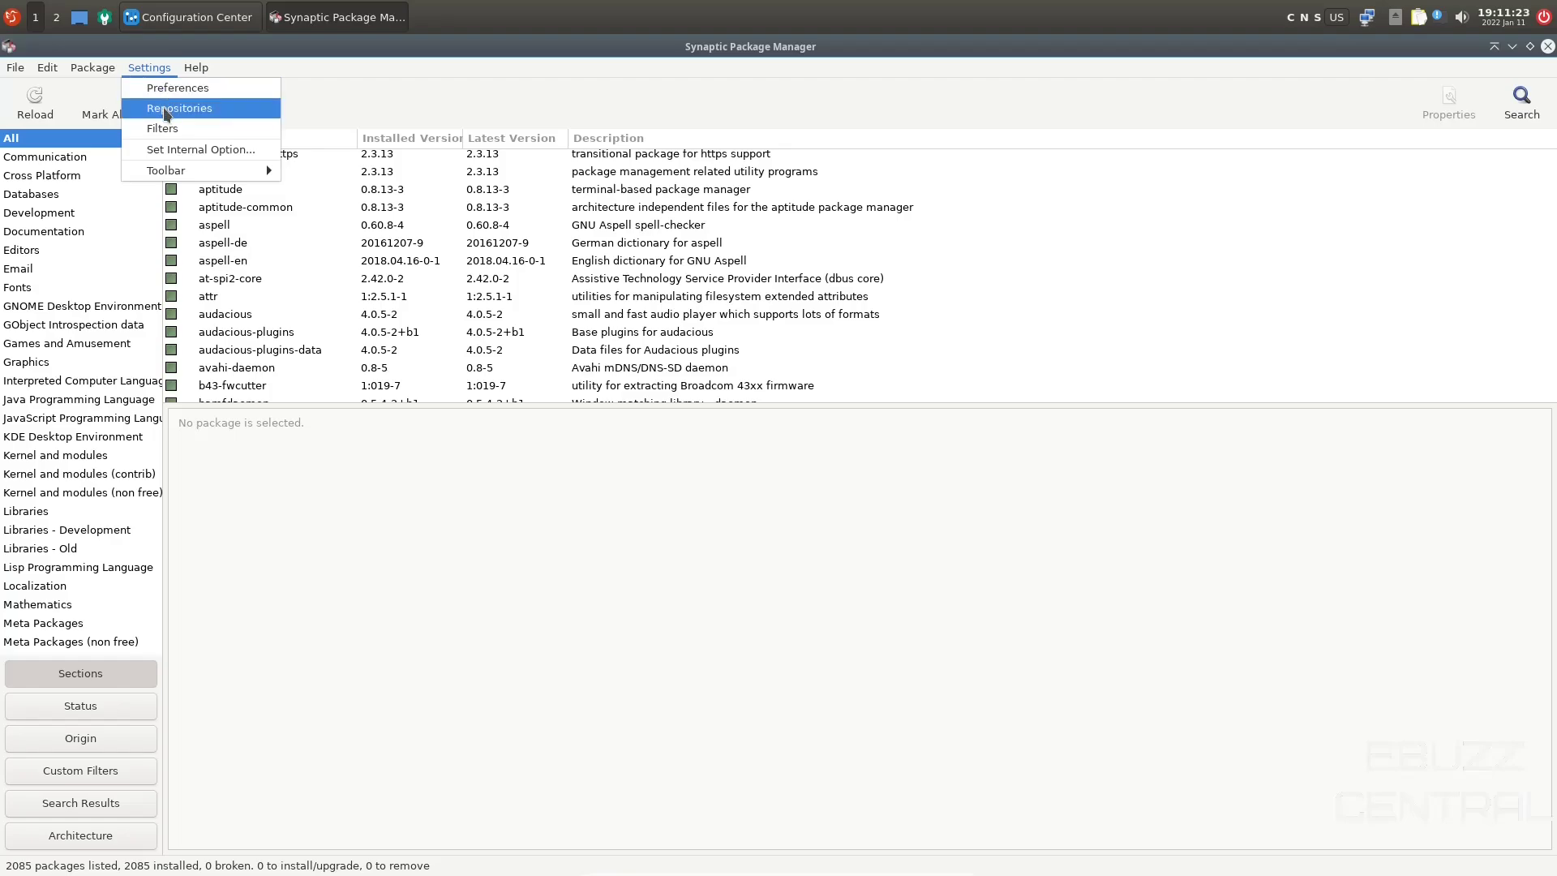
mouse_move(186, 171)
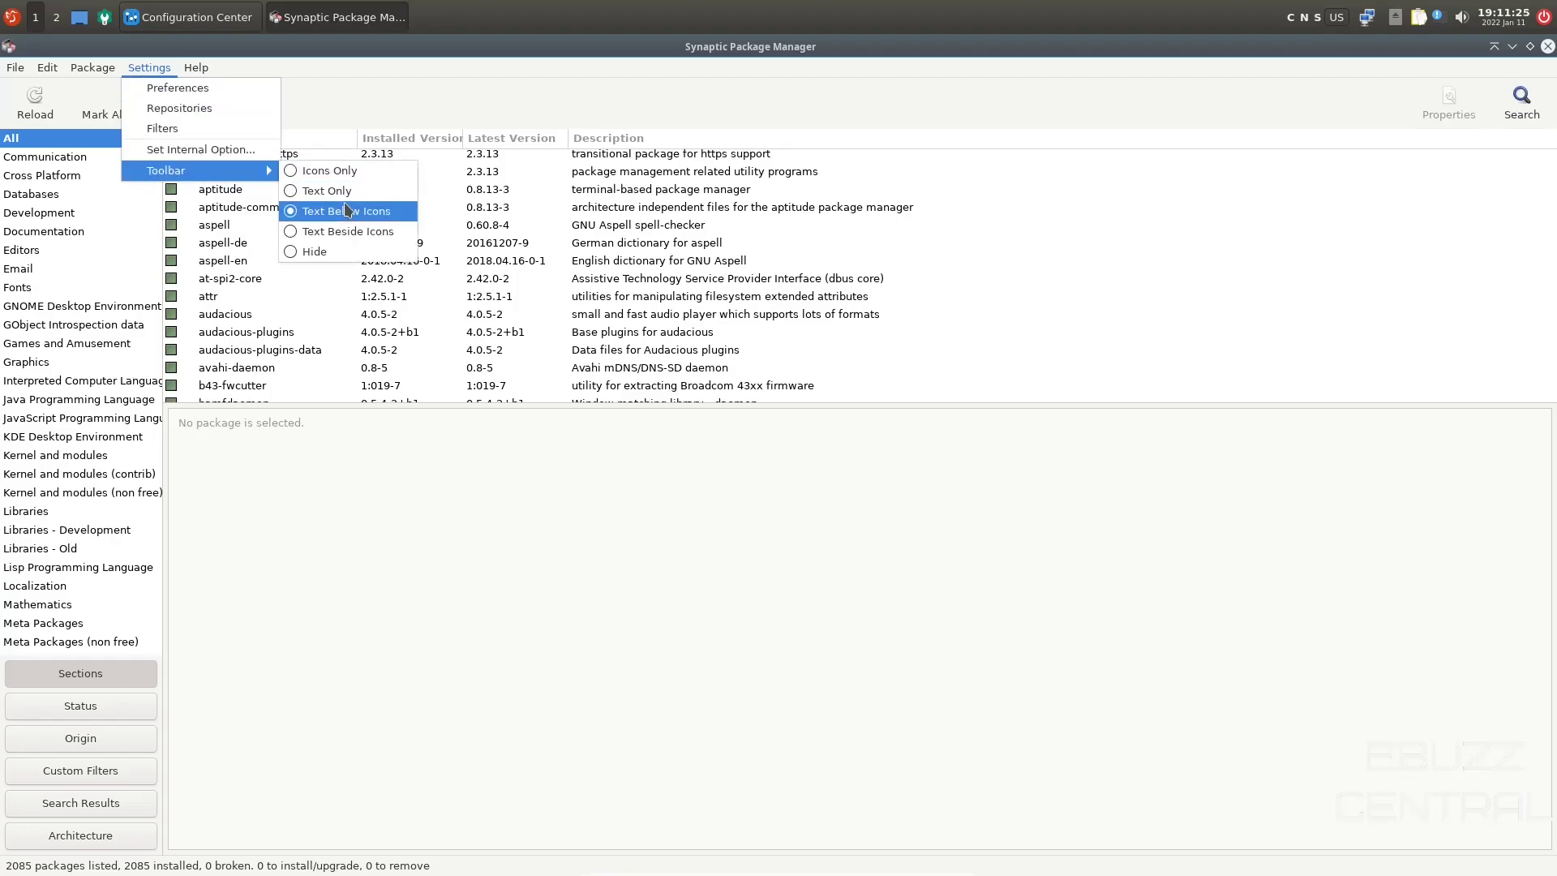
mouse_move(192, 68)
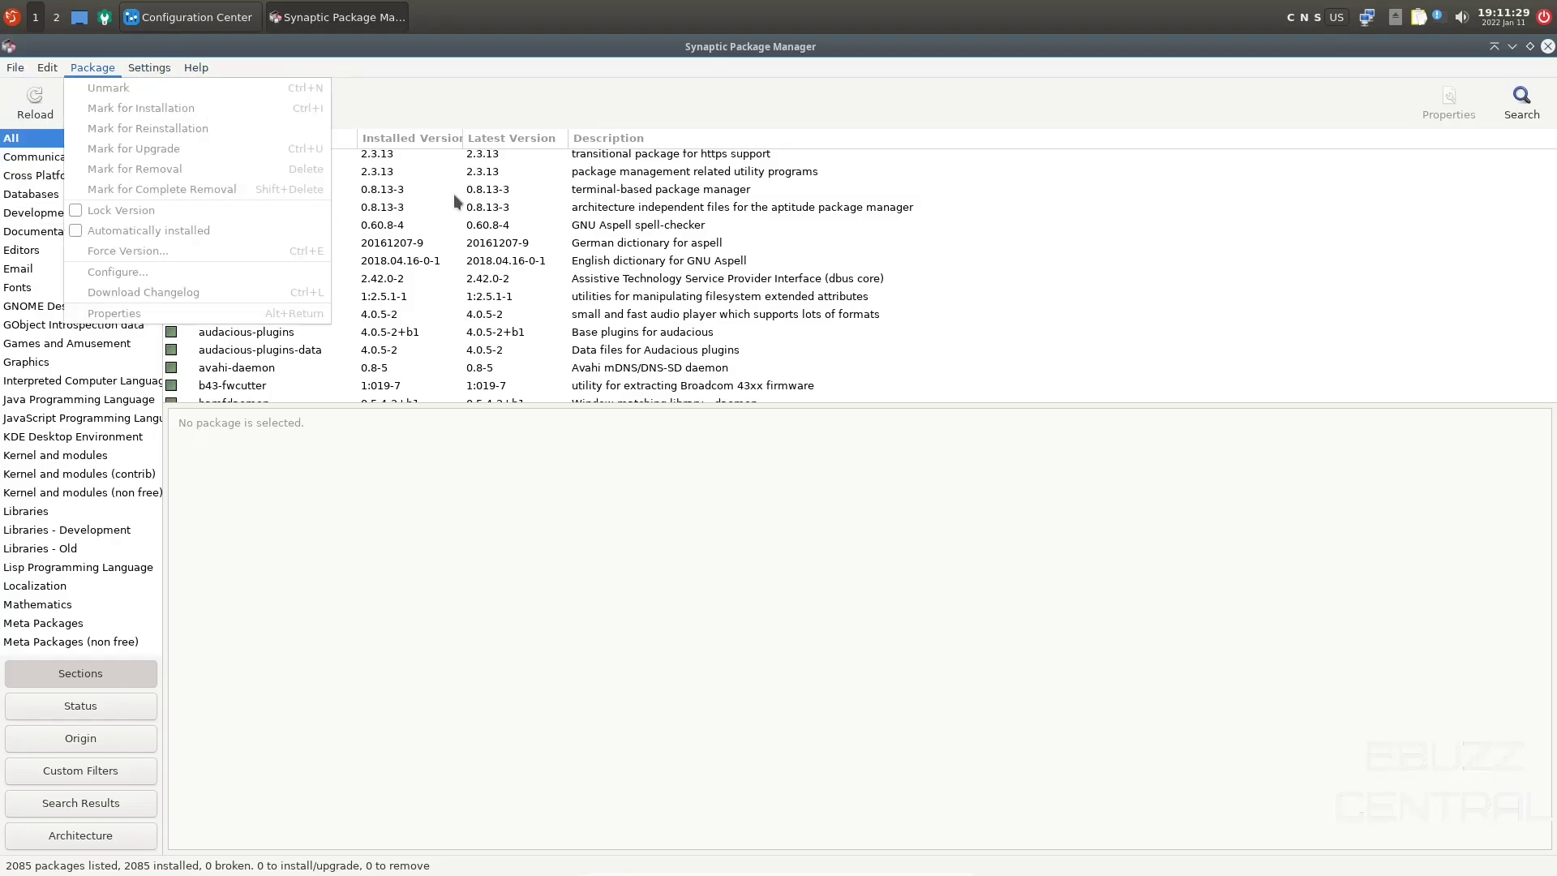
click(503, 497)
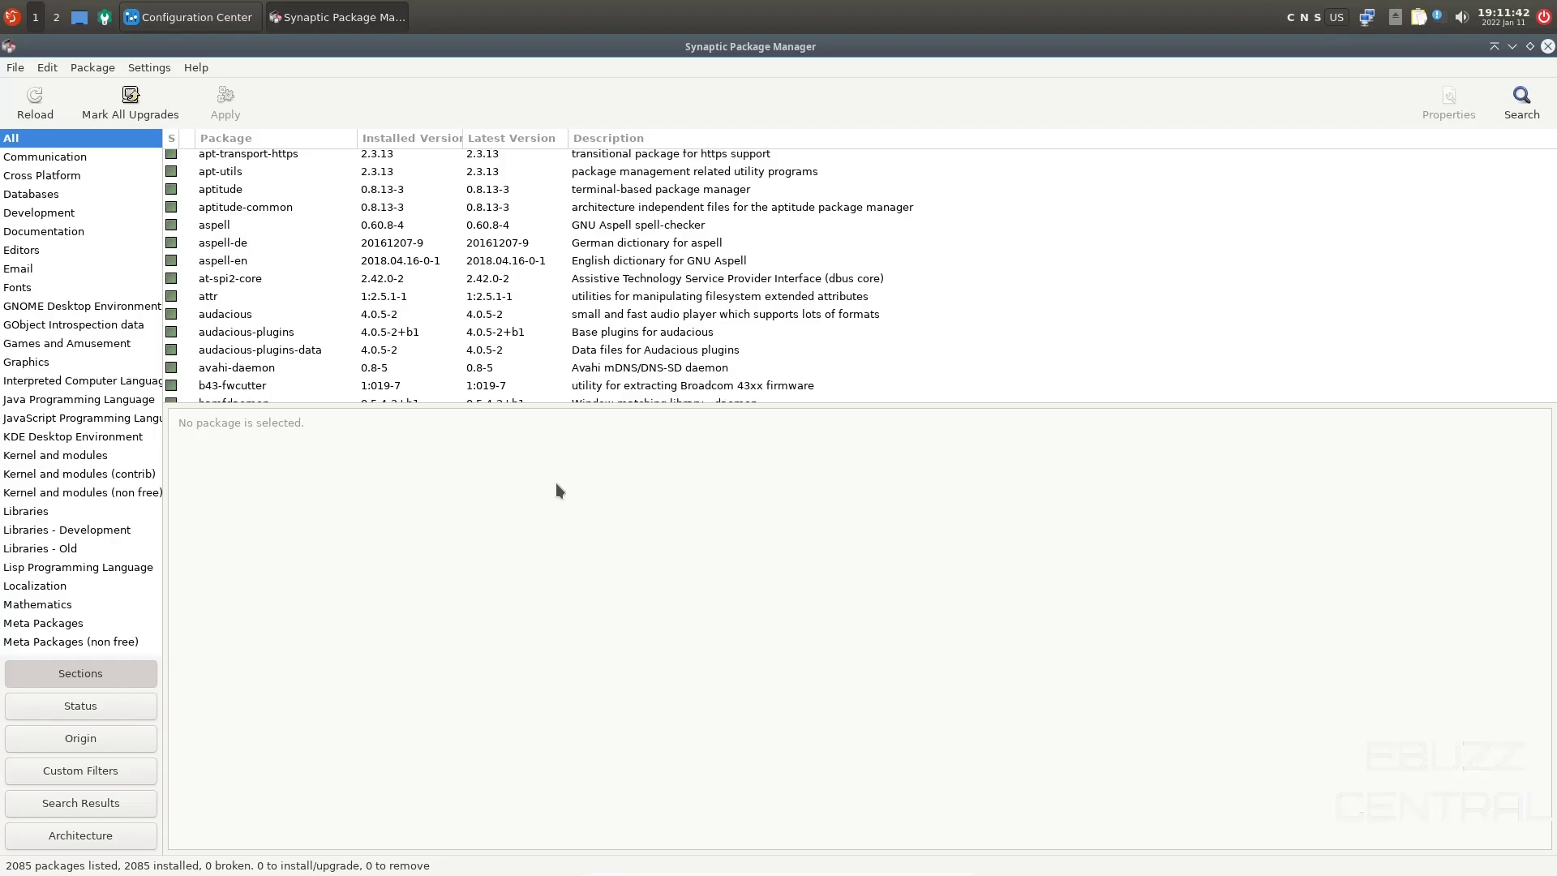
click(1547, 47)
click(1547, 47)
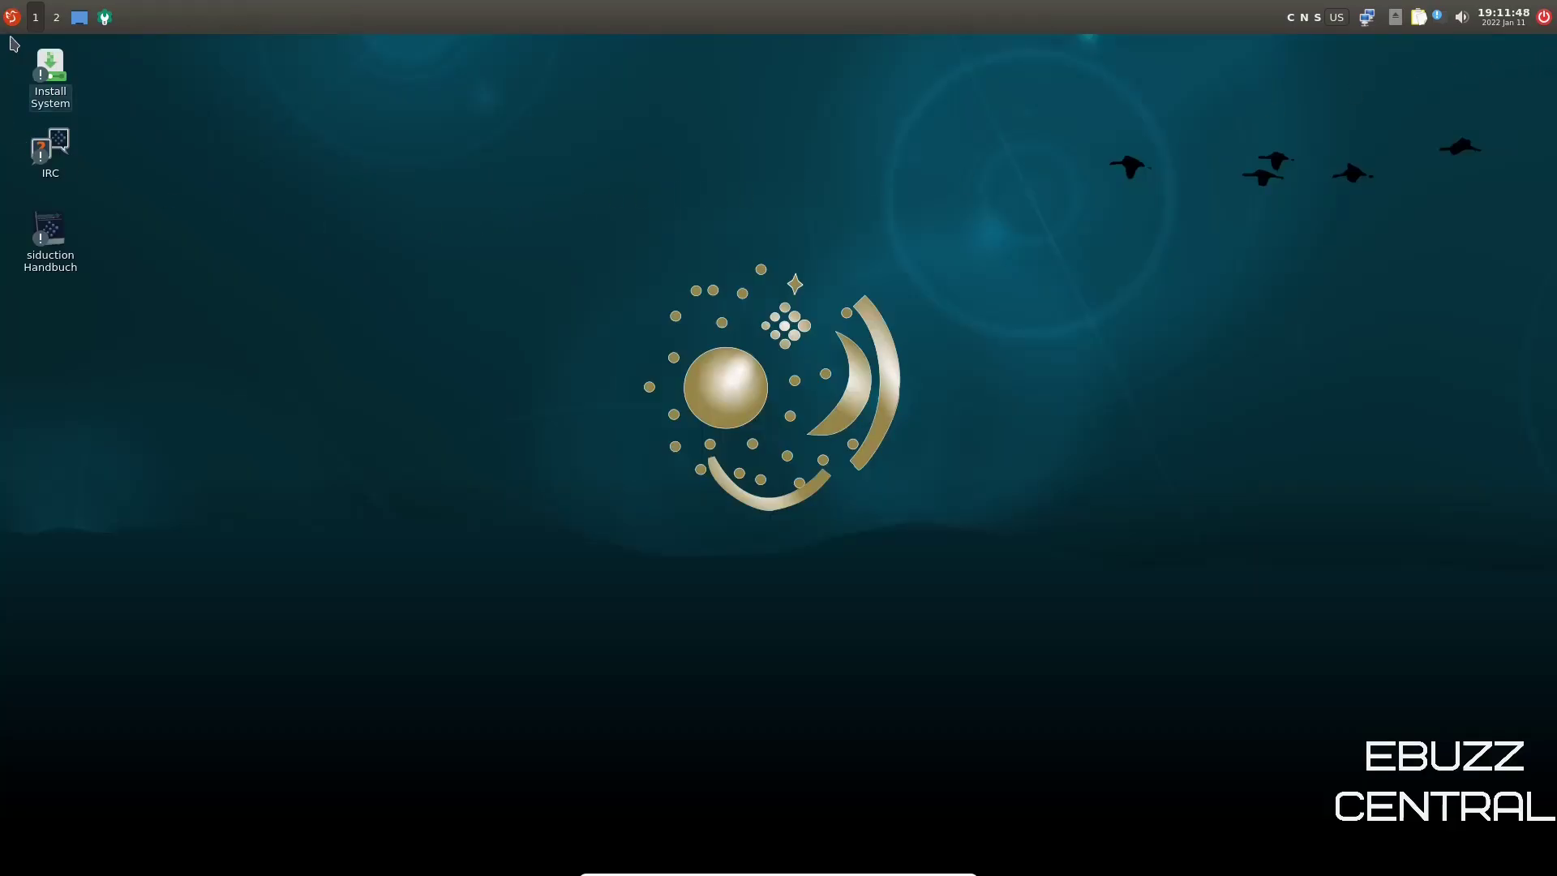
- Launch Byobu Terminal from the Accessories menu, showing top with the running processes
click(12, 17)
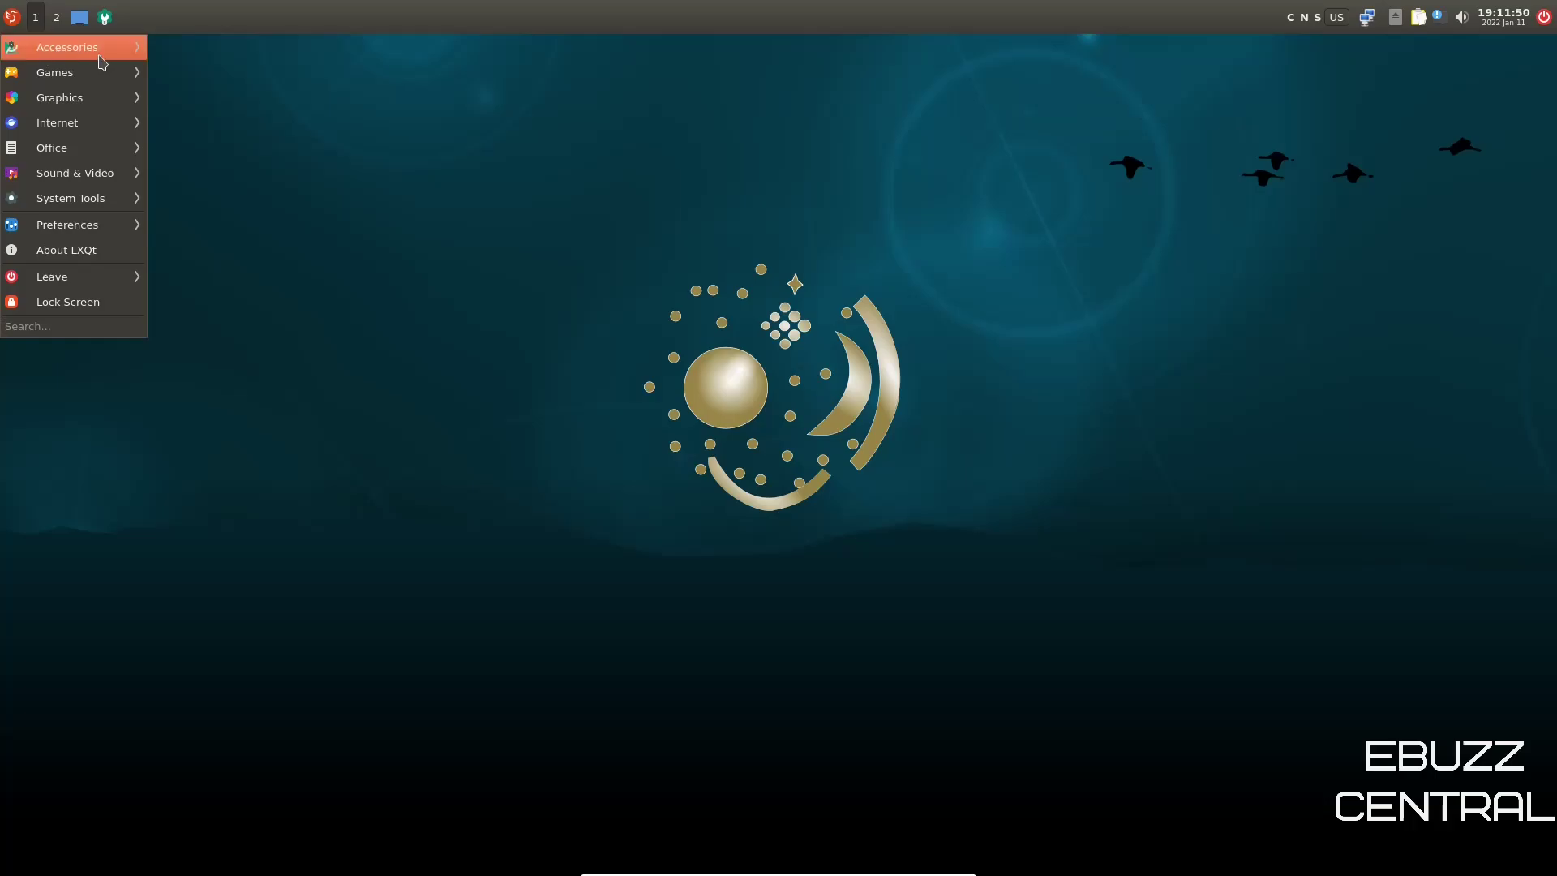
mouse_move(98, 57)
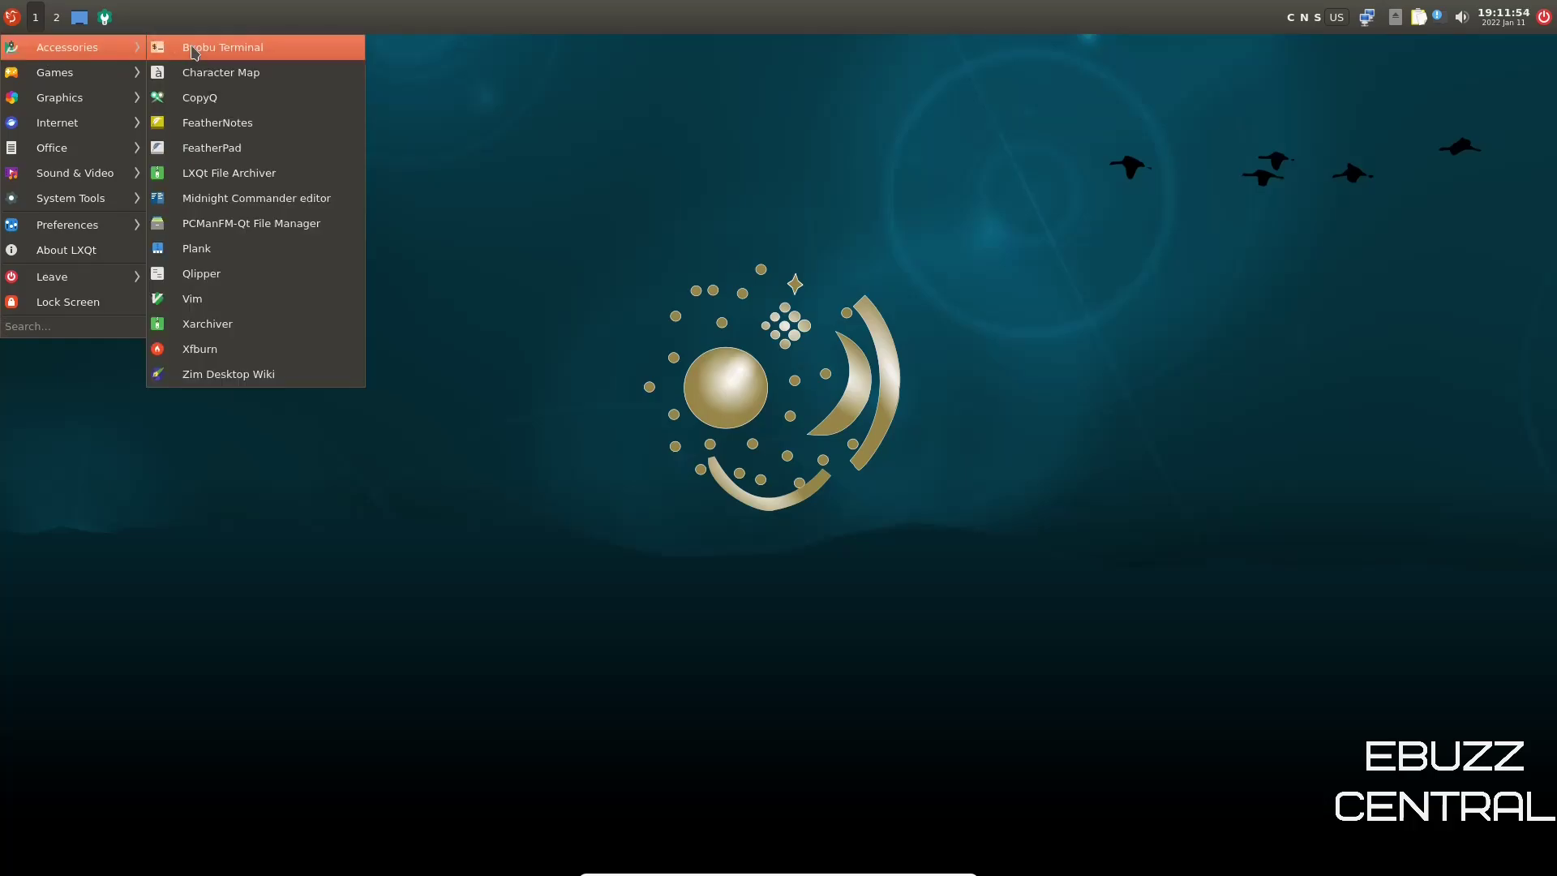
click(194, 49)
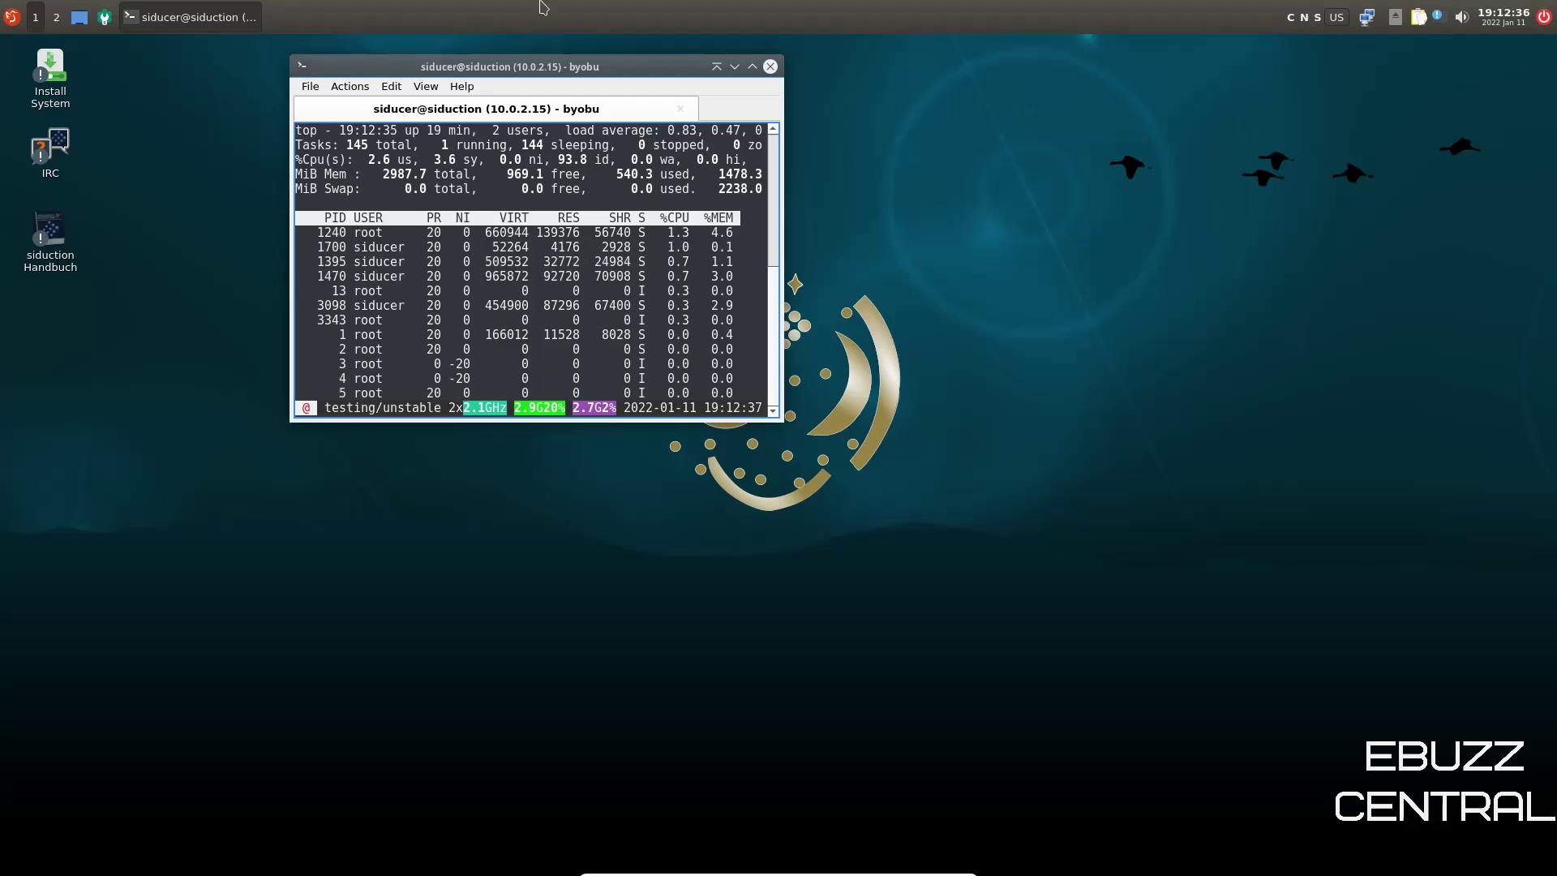
- Close the terminal, open PCManFM-Qt on the home folder and enlarge its window
click(771, 69)
click(13, 17)
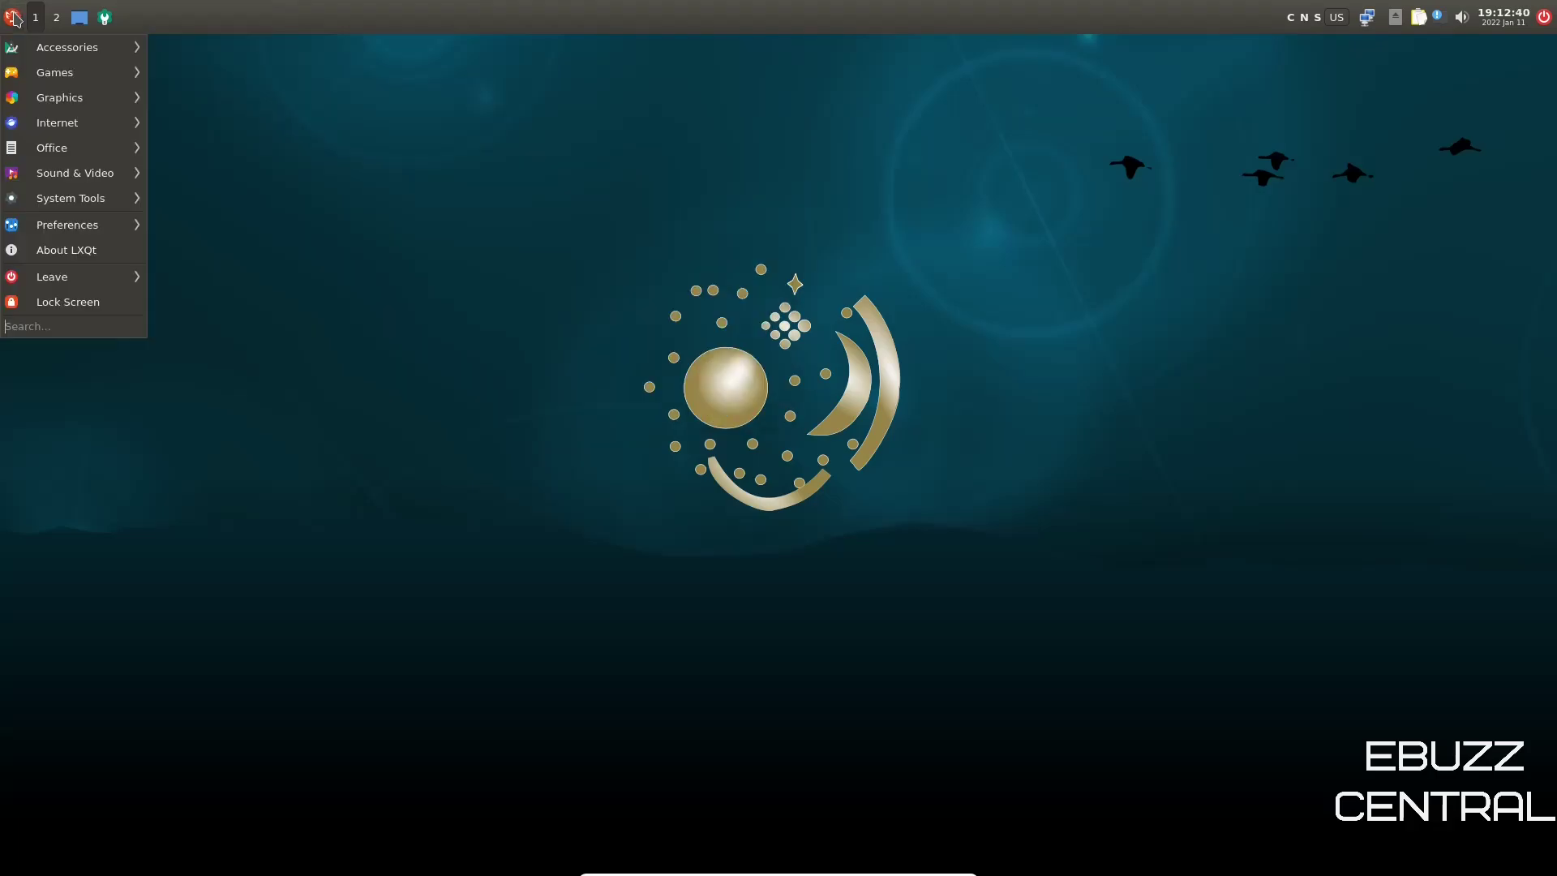
mouse_move(67, 47)
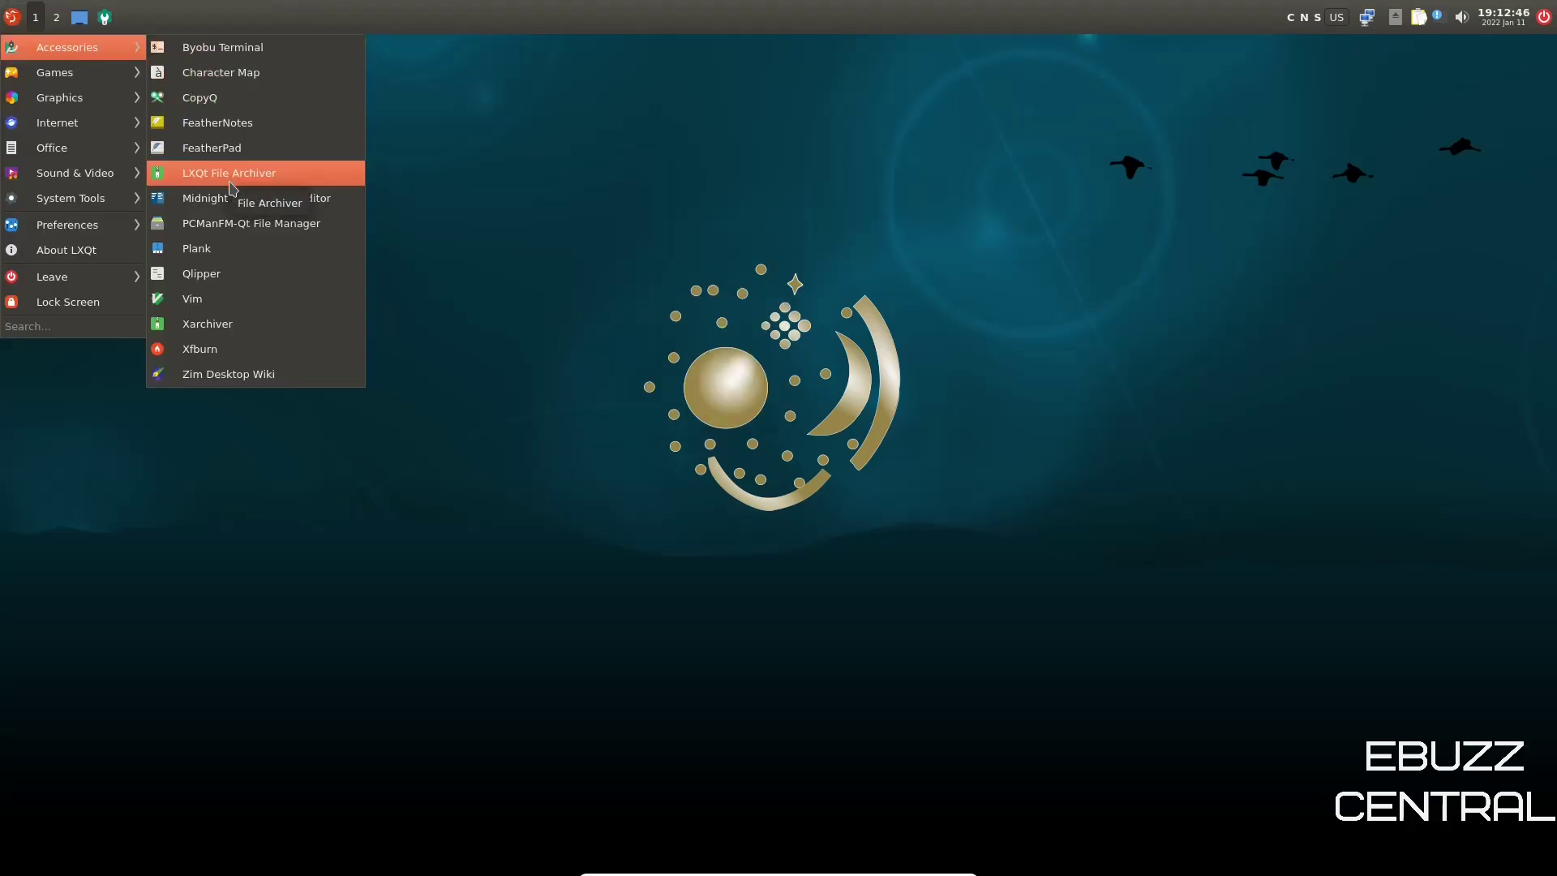
click(235, 231)
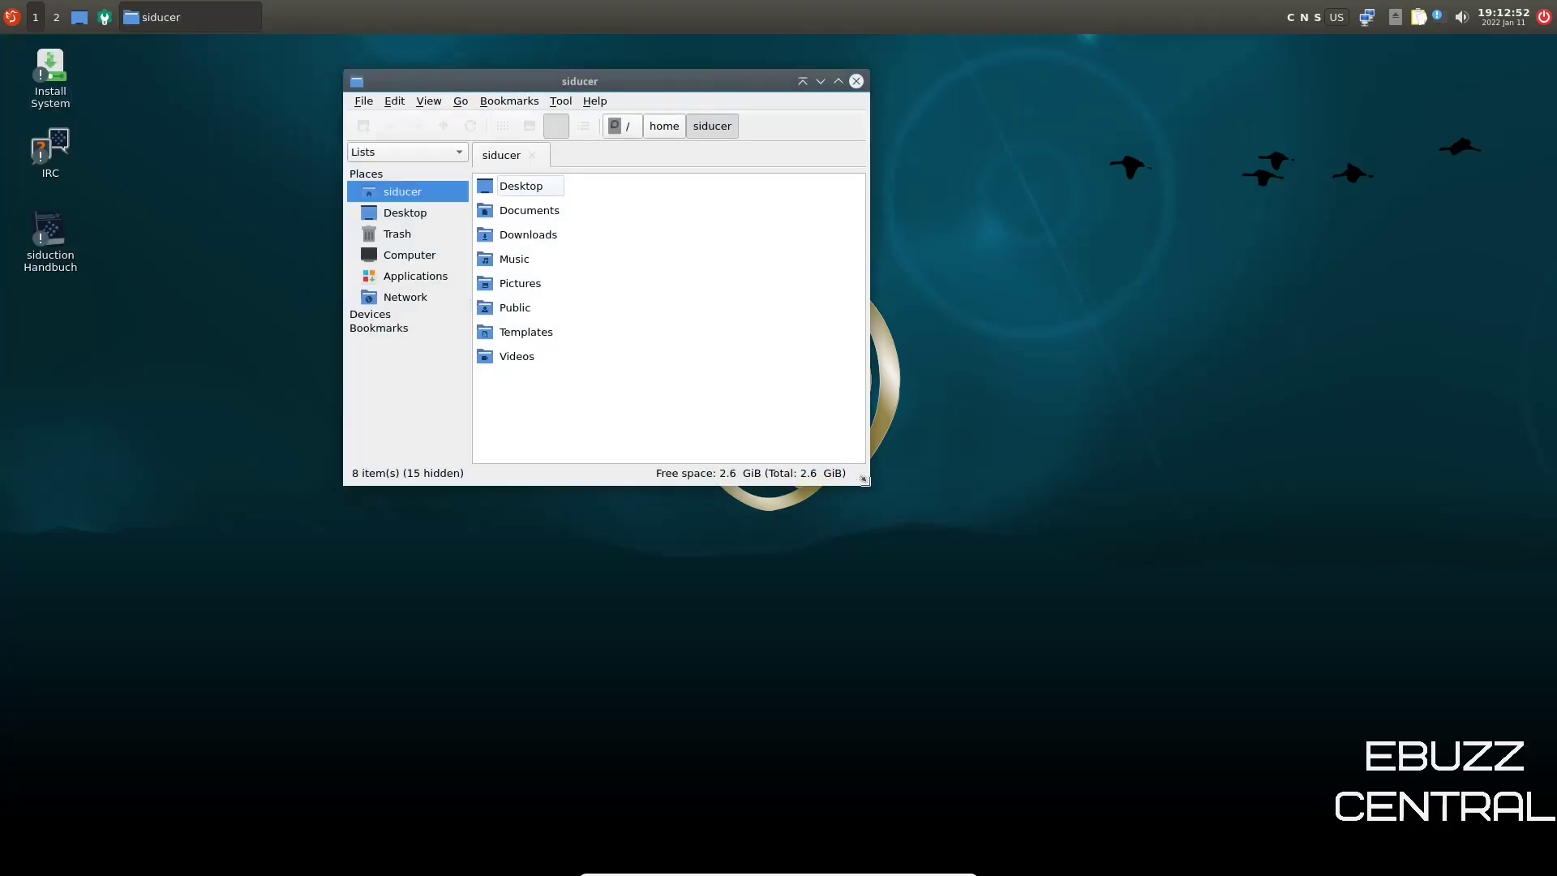
drag(874, 488, 945, 538)
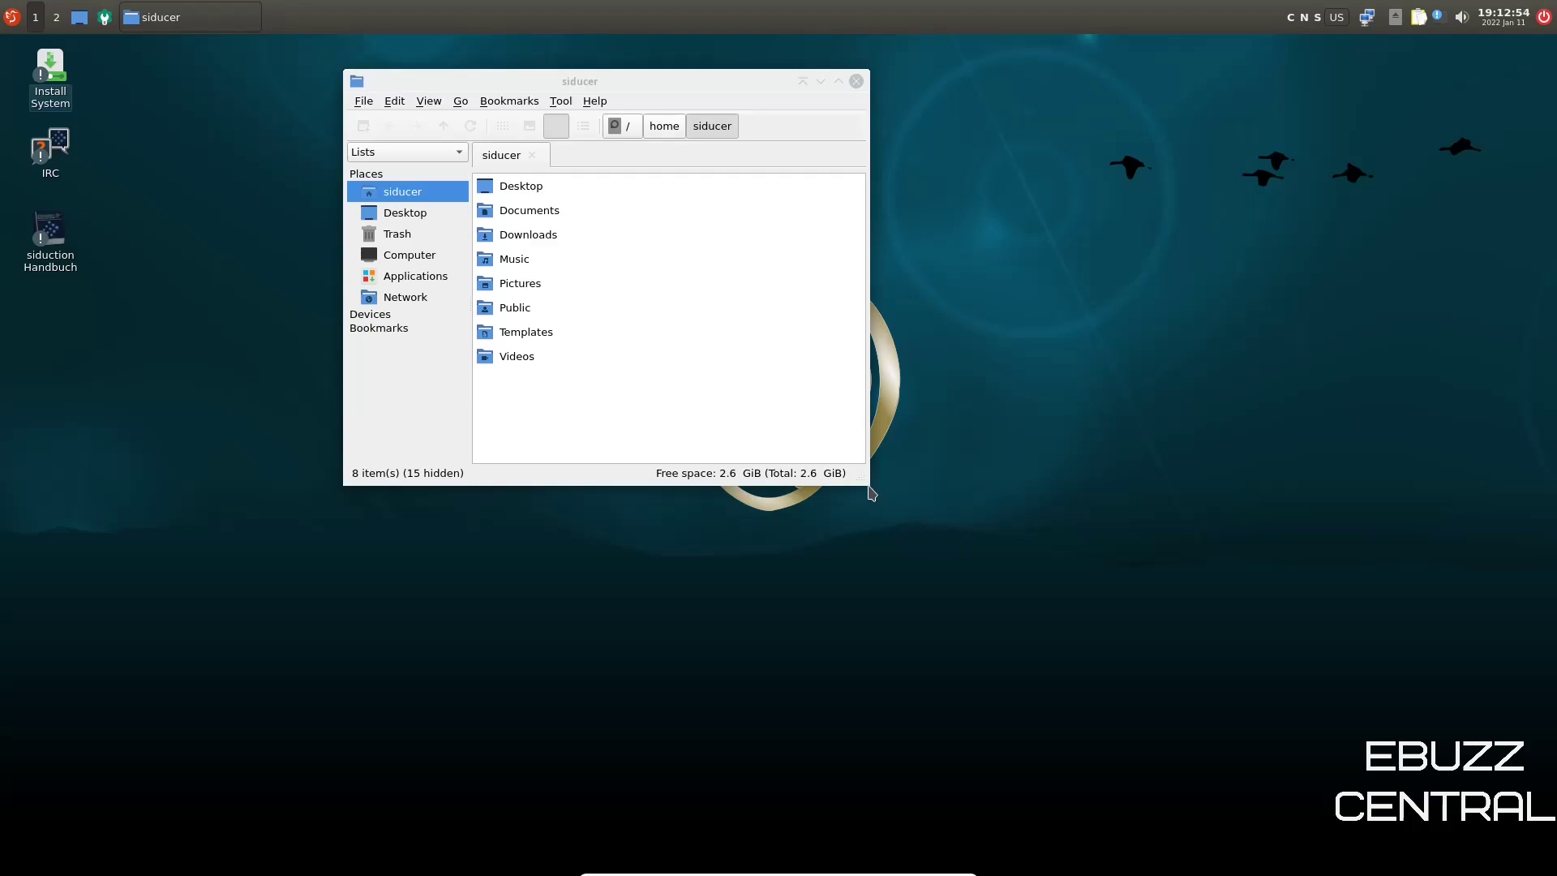
drag(868, 484, 1258, 720)
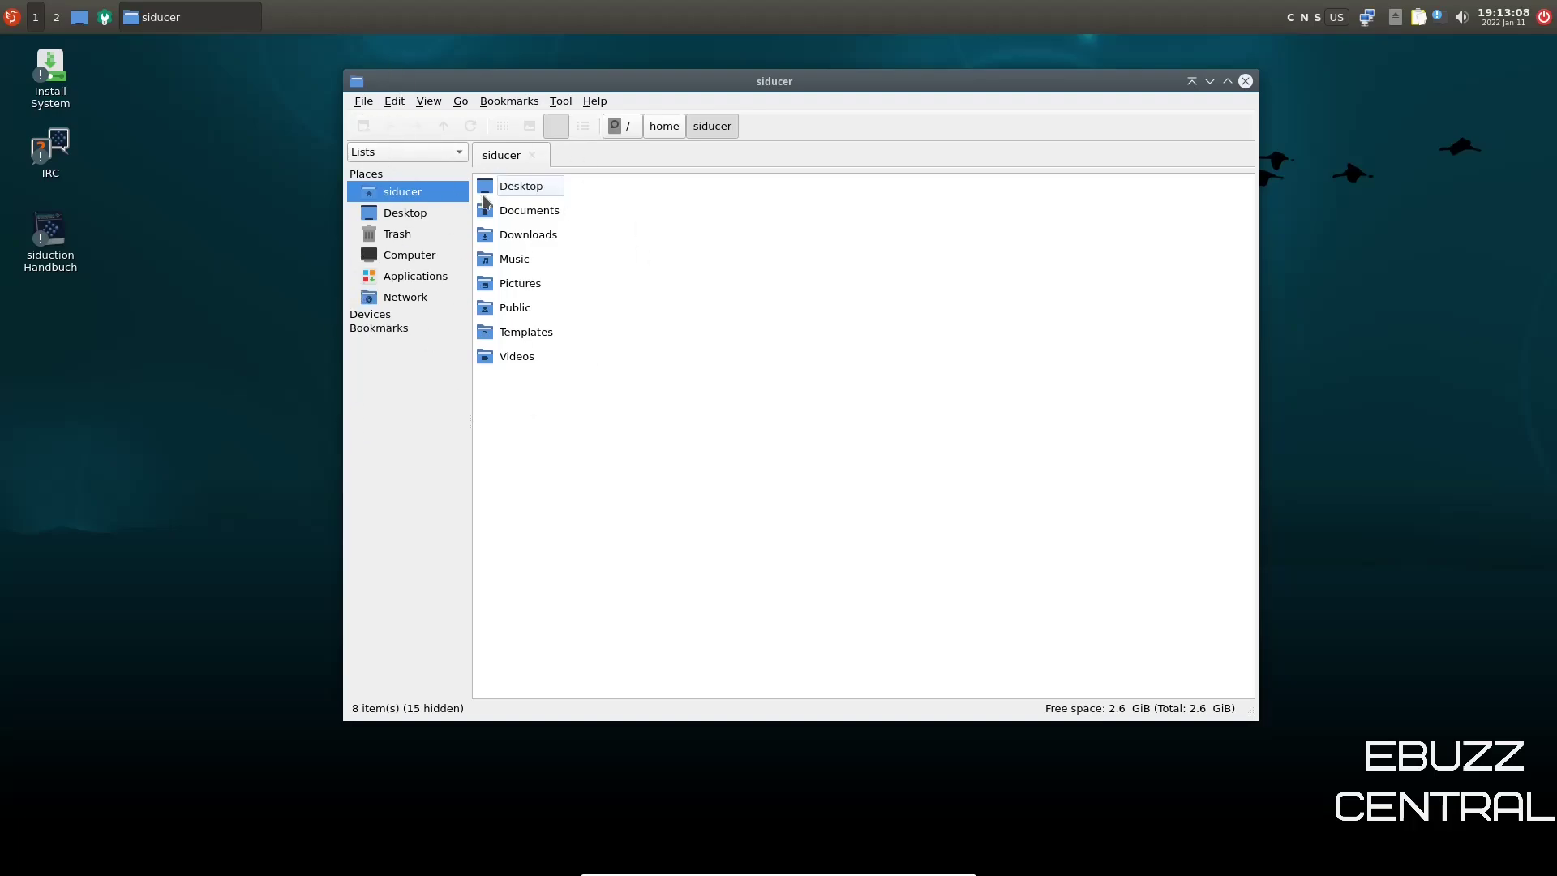
- Look through the File, Edit and Bookmarks menus, then close the file manager
click(364, 101)
mouse_move(413, 104)
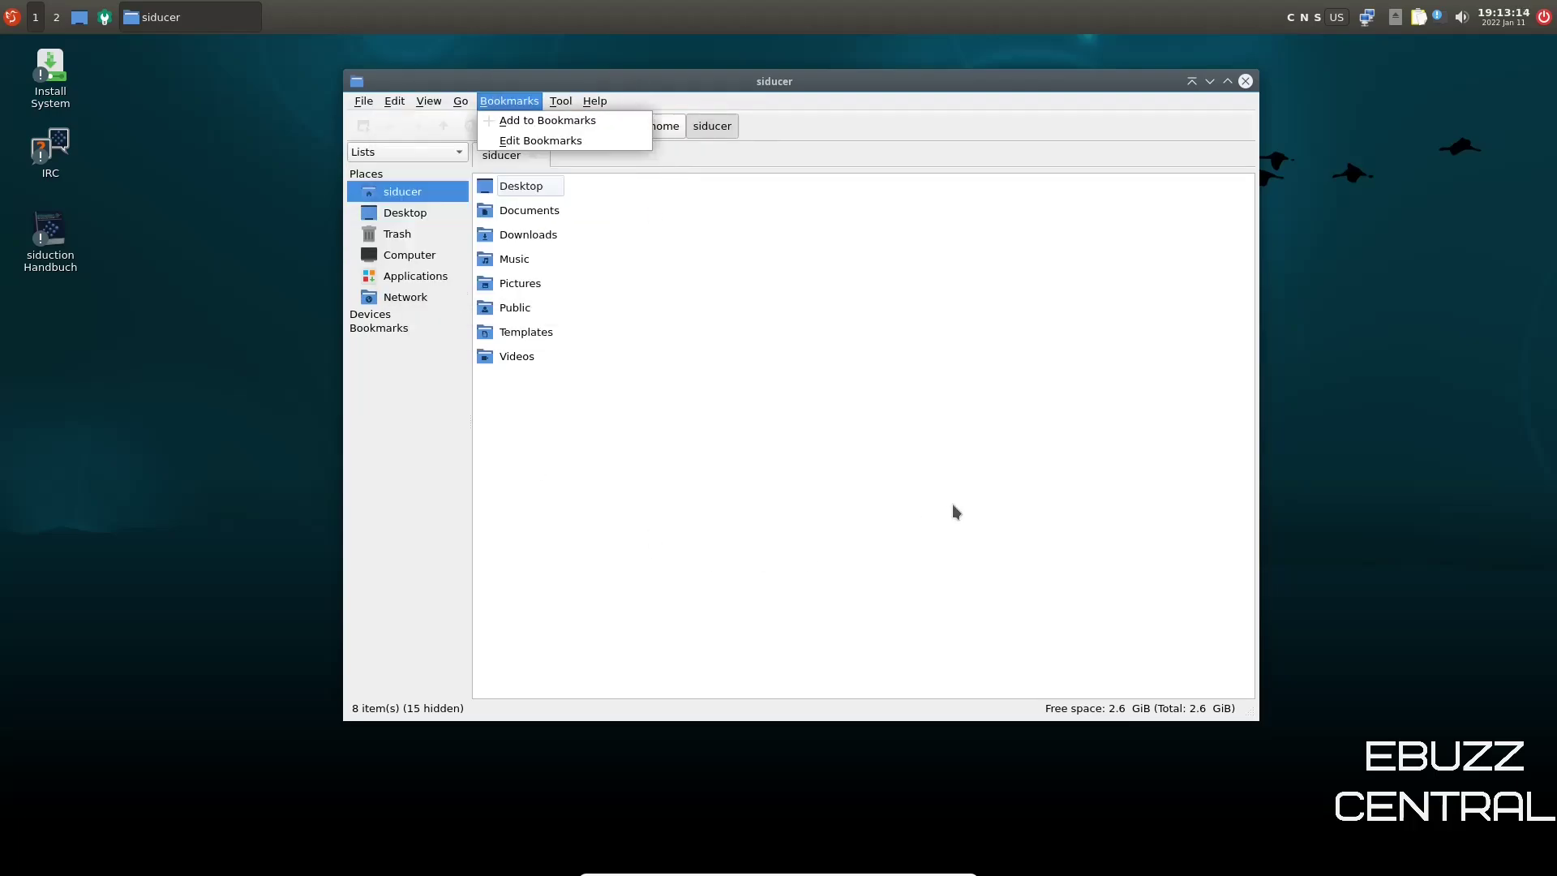
click(971, 492)
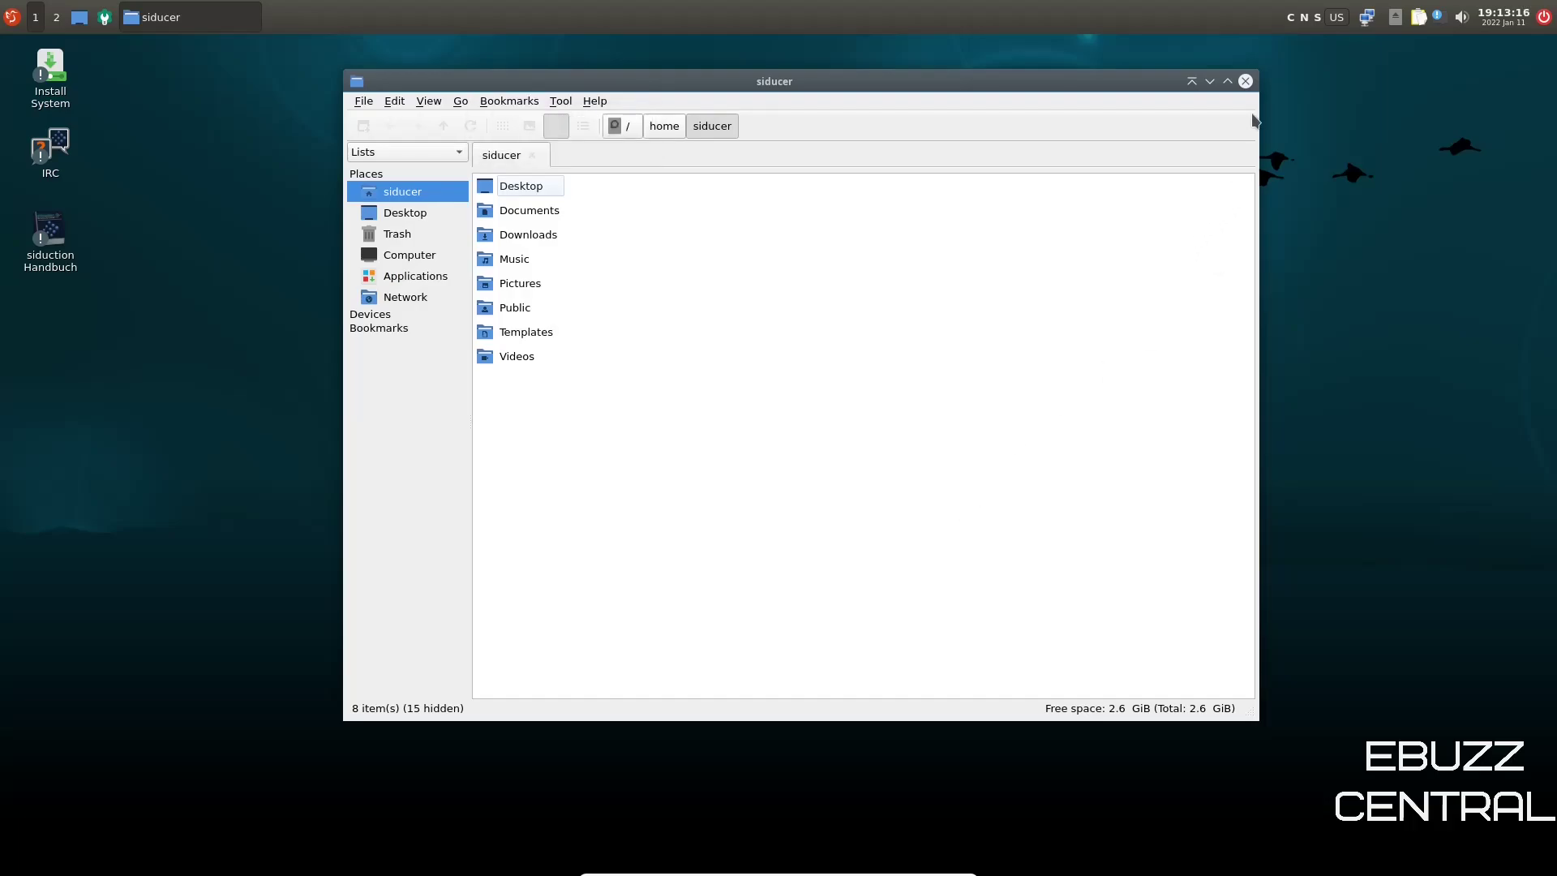
click(1244, 81)
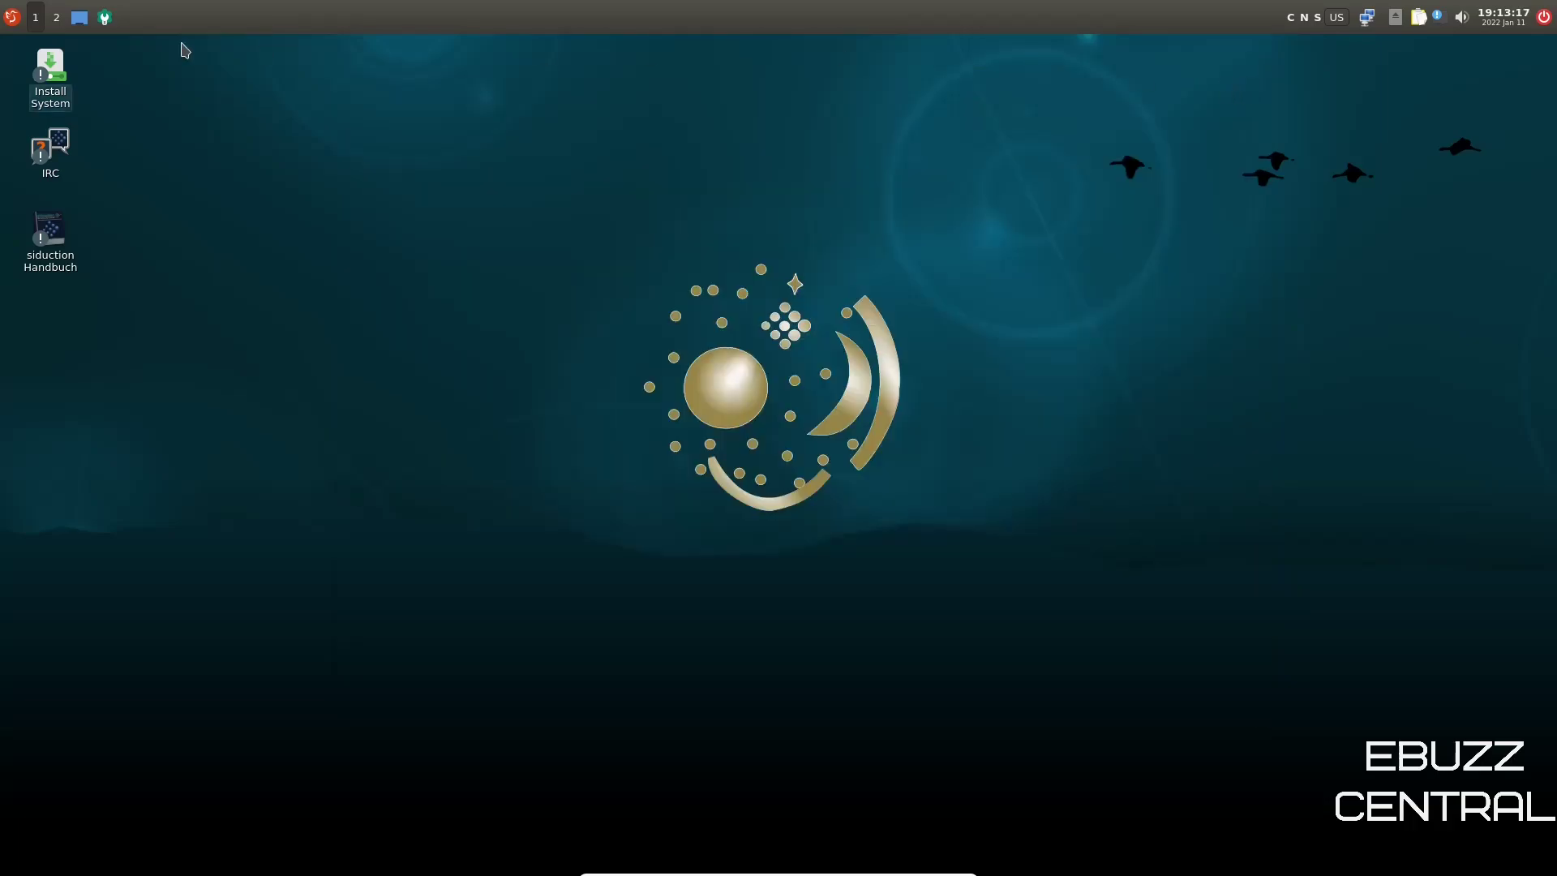
- Start the Plank dock from the Accessories menu
click(12, 17)
mouse_move(45, 48)
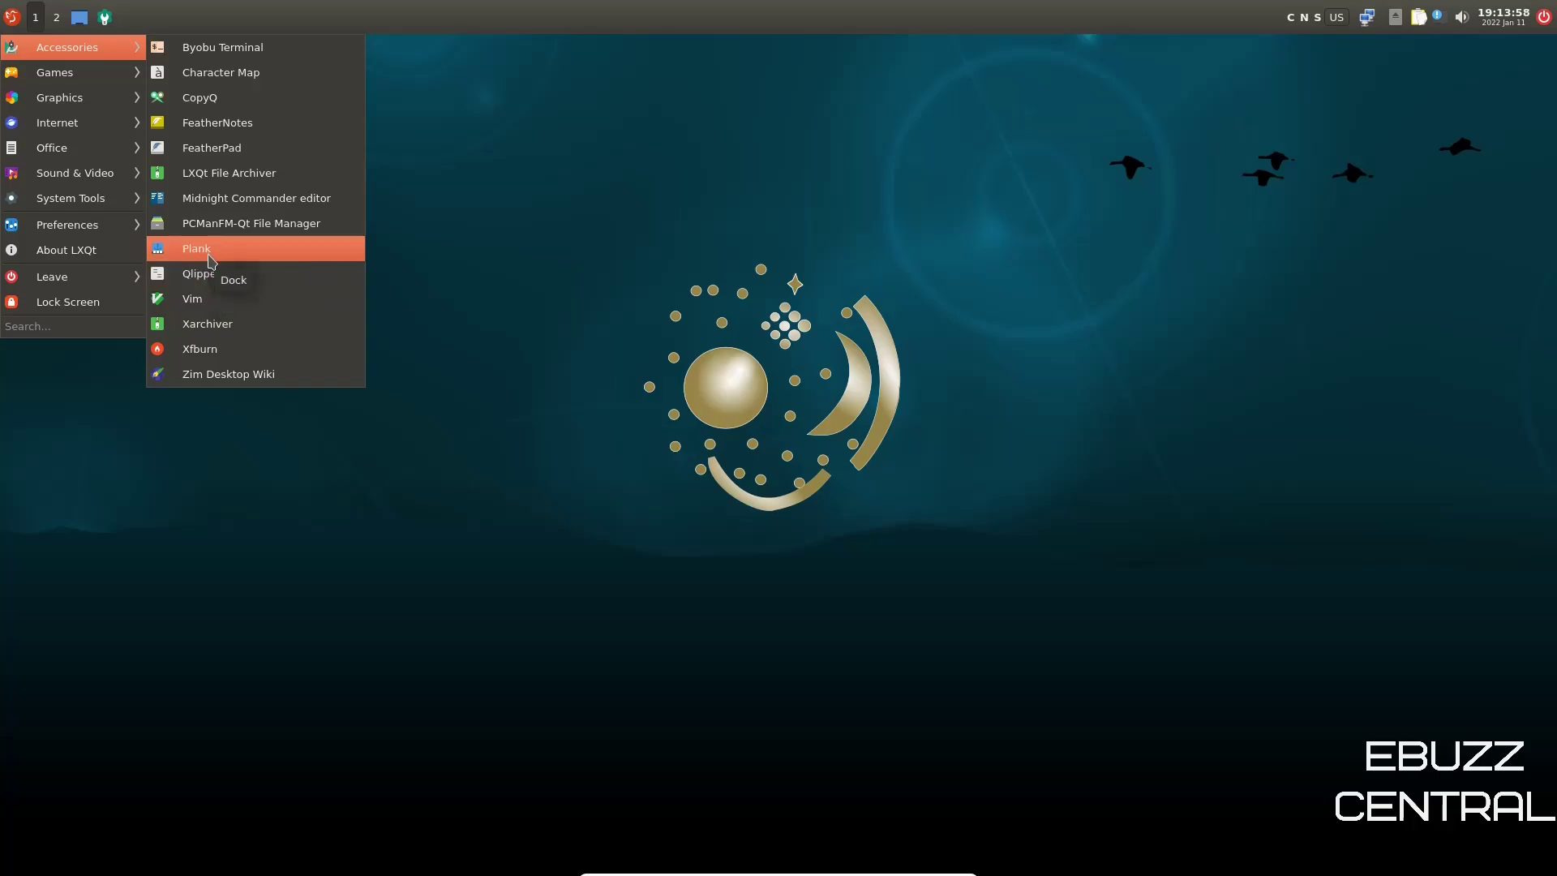
click(211, 260)
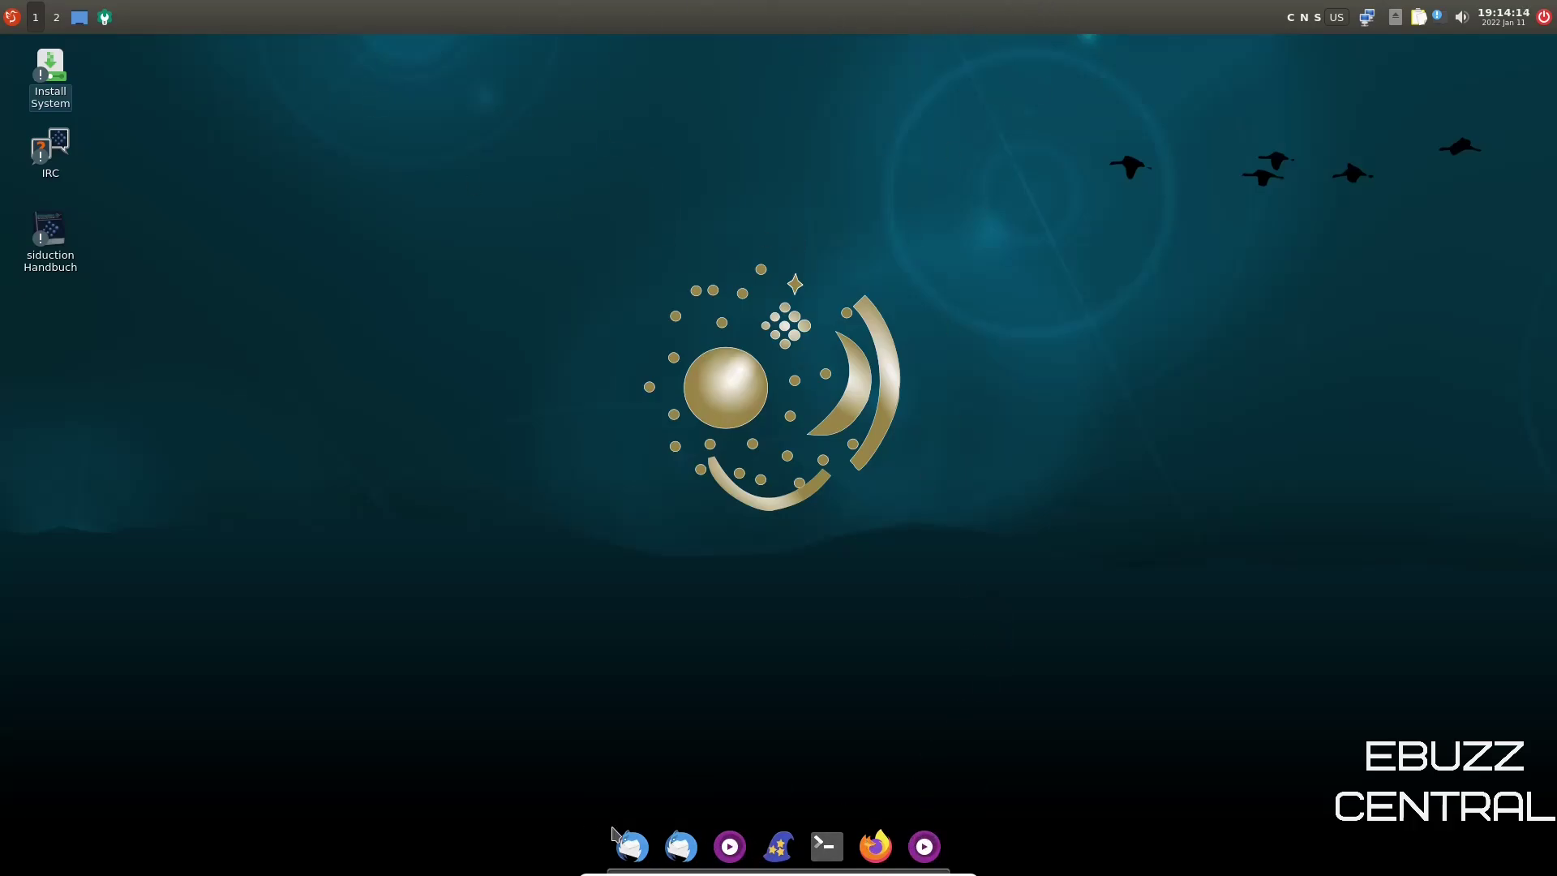
- Browse the Games and Sound & Video categories, which list SMPlayer, SMTube and mpv
click(12, 17)
mouse_move(47, 56)
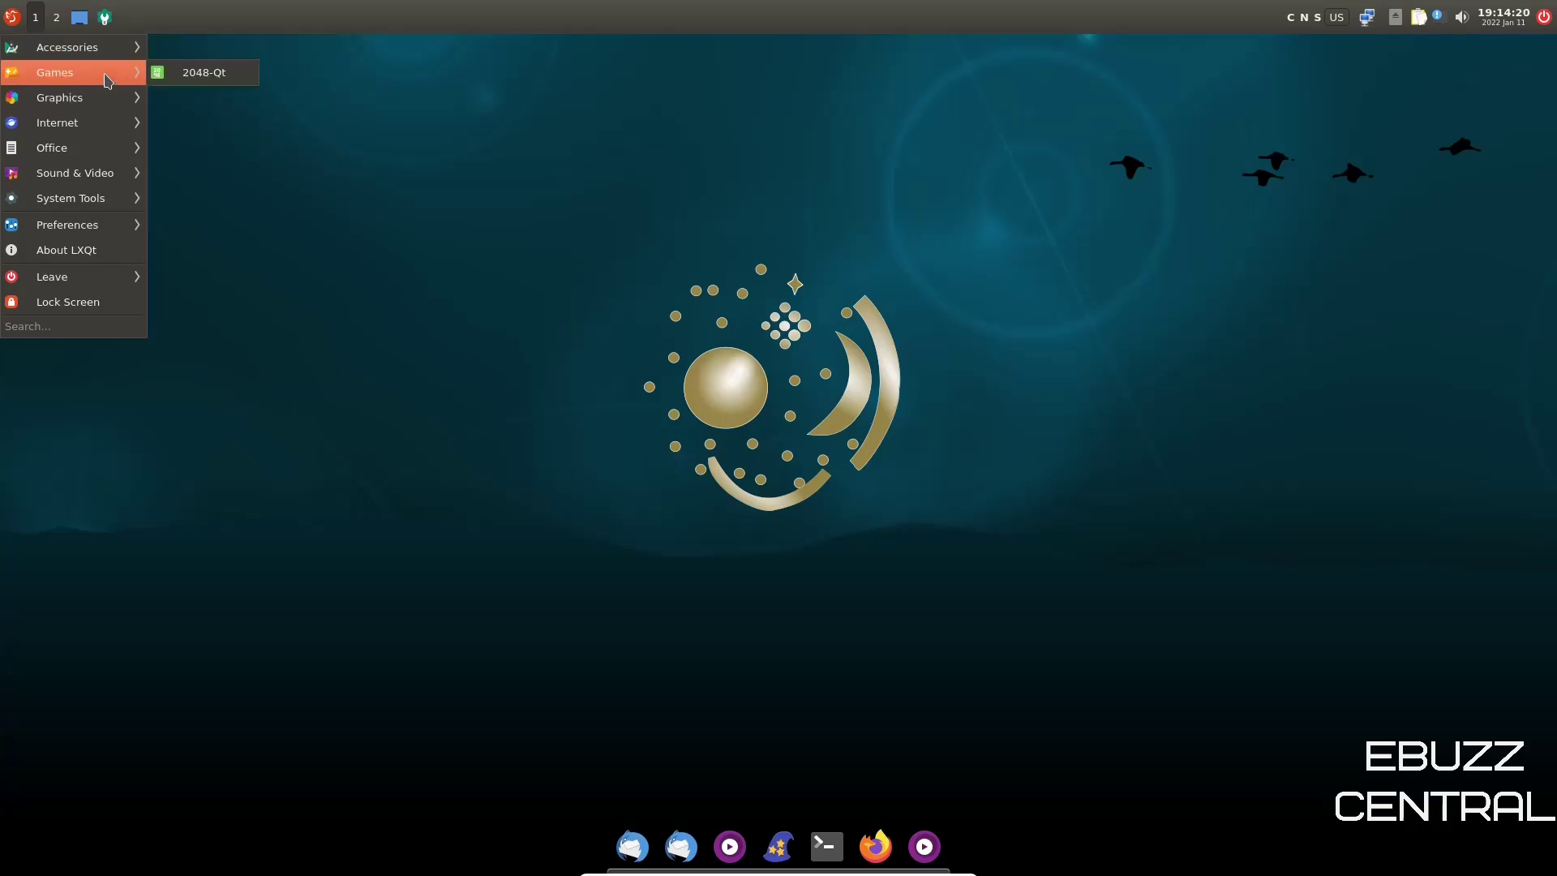
mouse_move(106, 104)
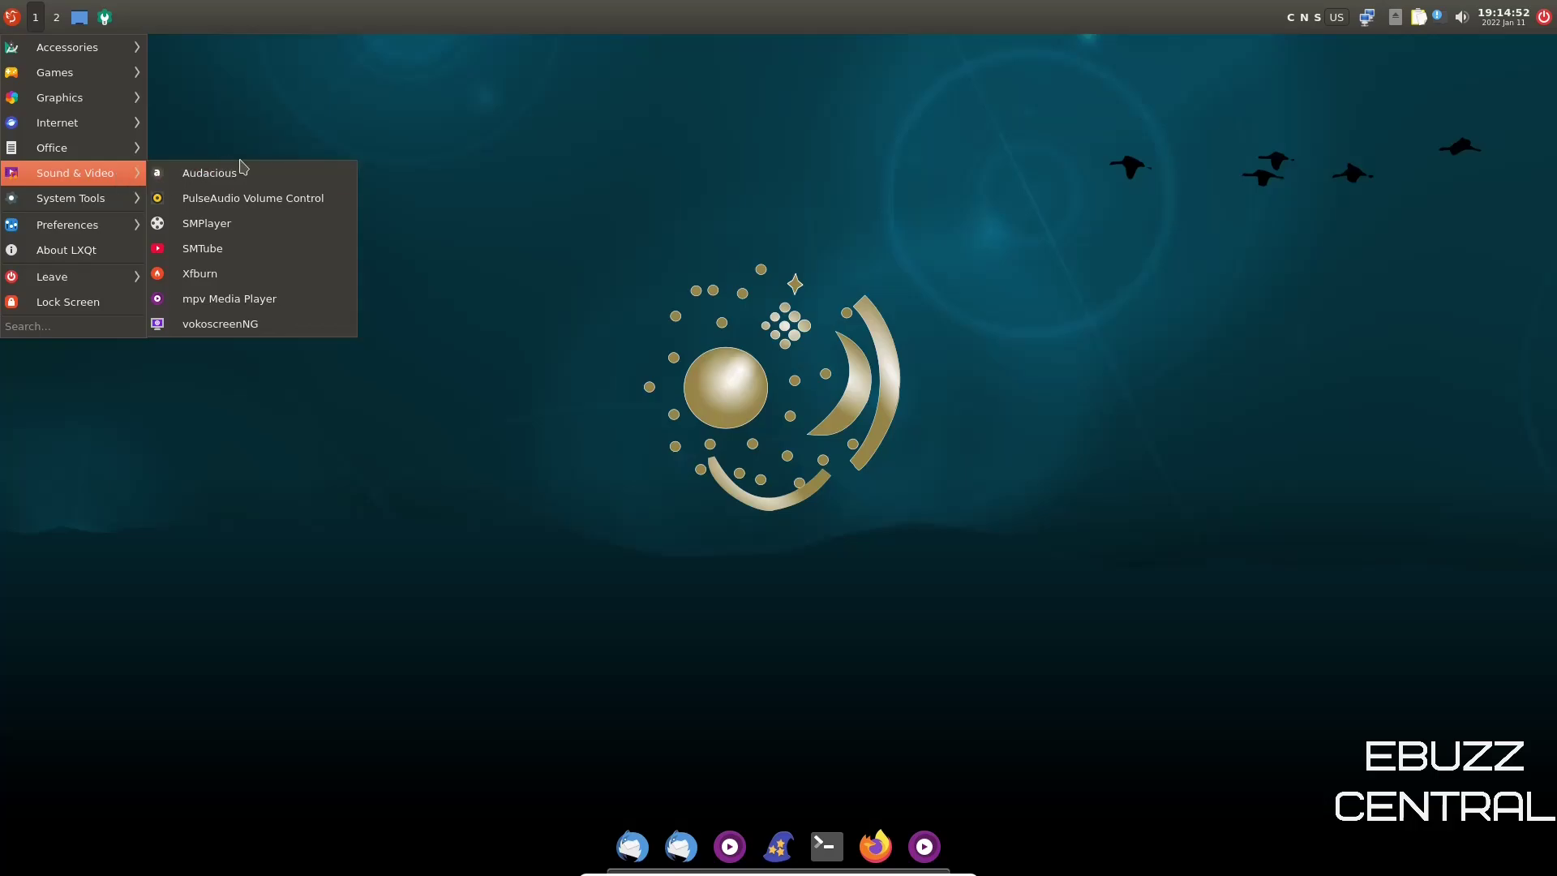
click(217, 260)
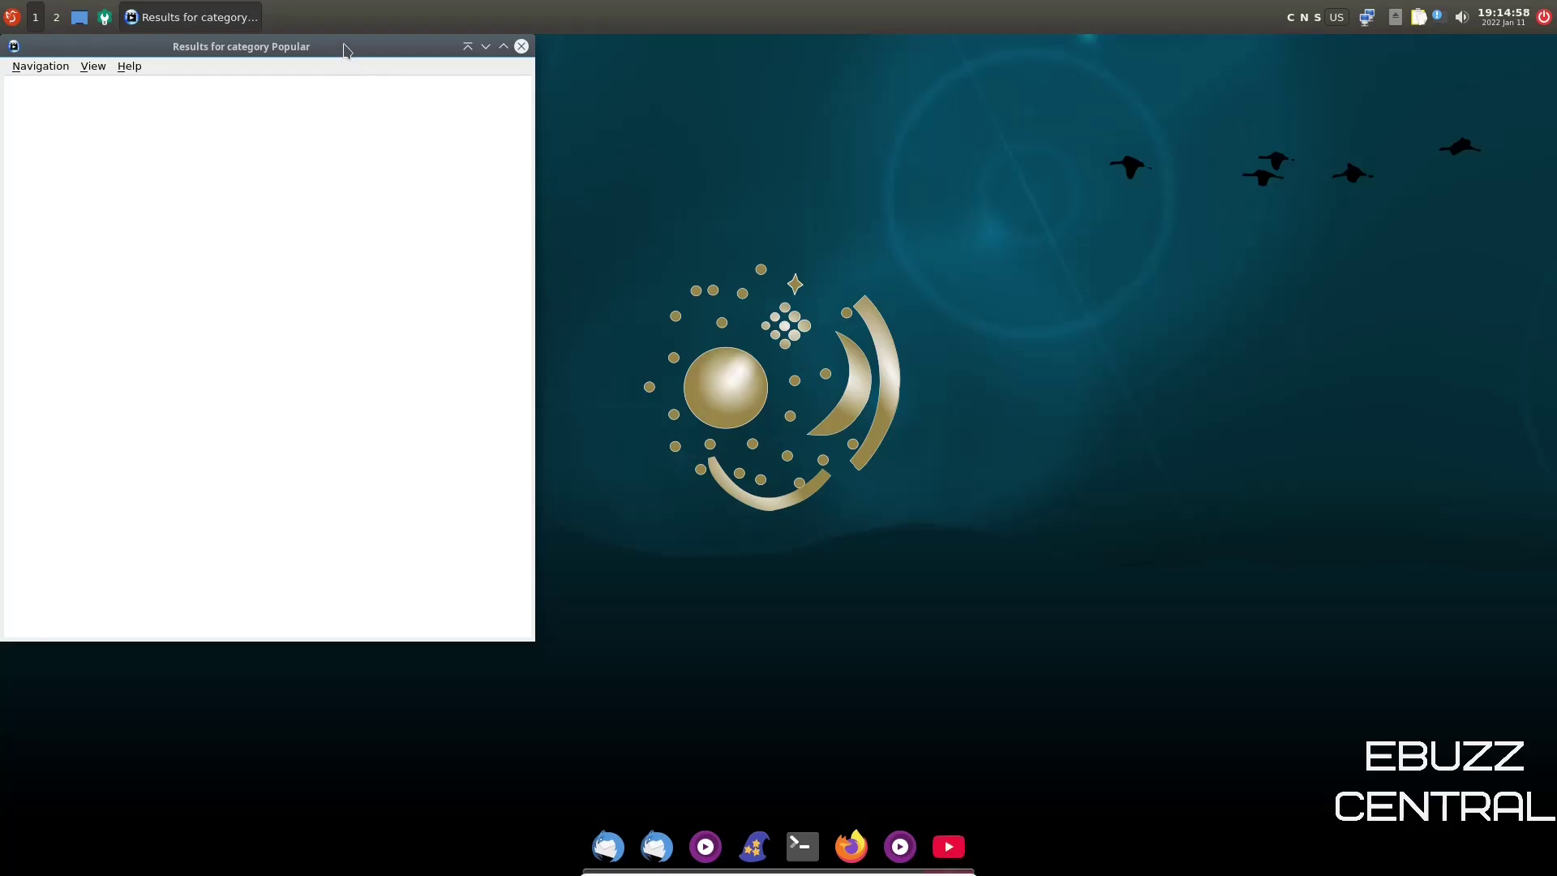
drag(343, 46, 654, 121)
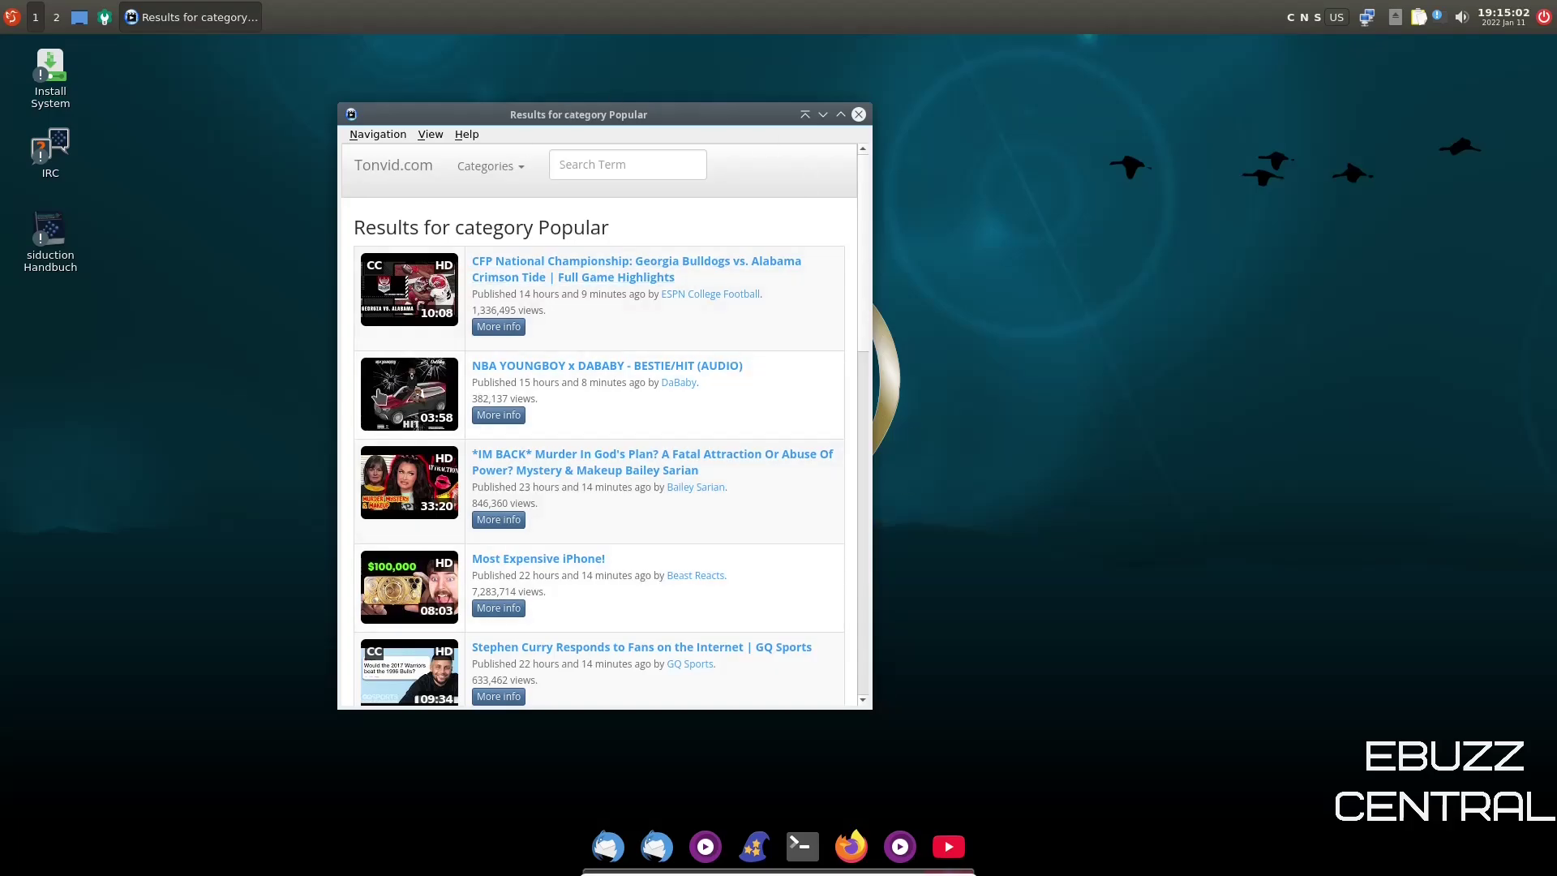
click(647, 160)
text(ebuzz central)
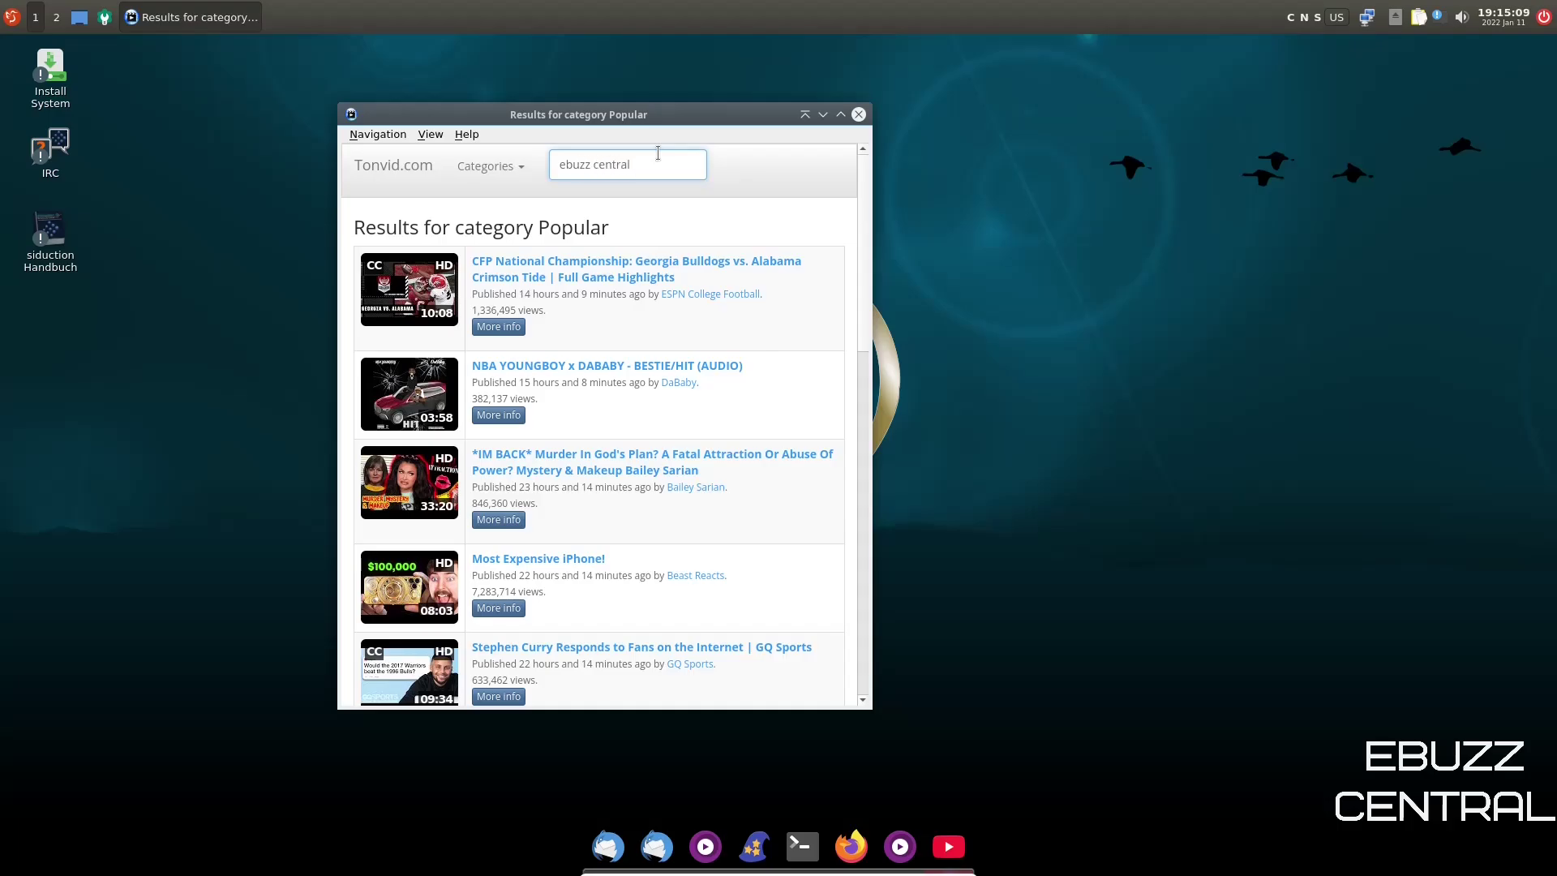
key(Return)
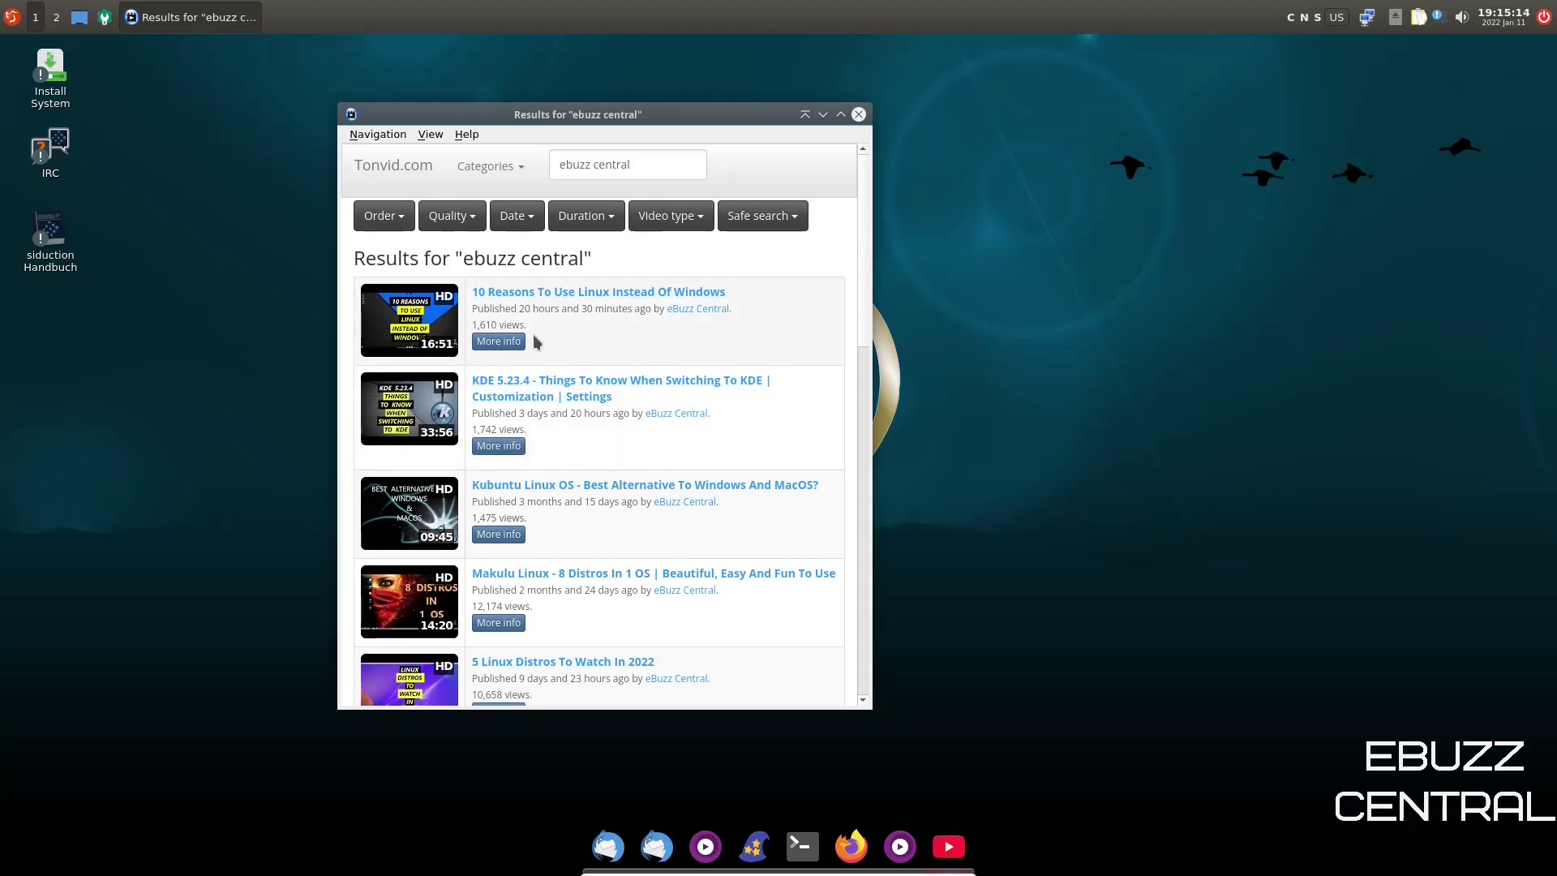
scroll(535, 348, down, 8)
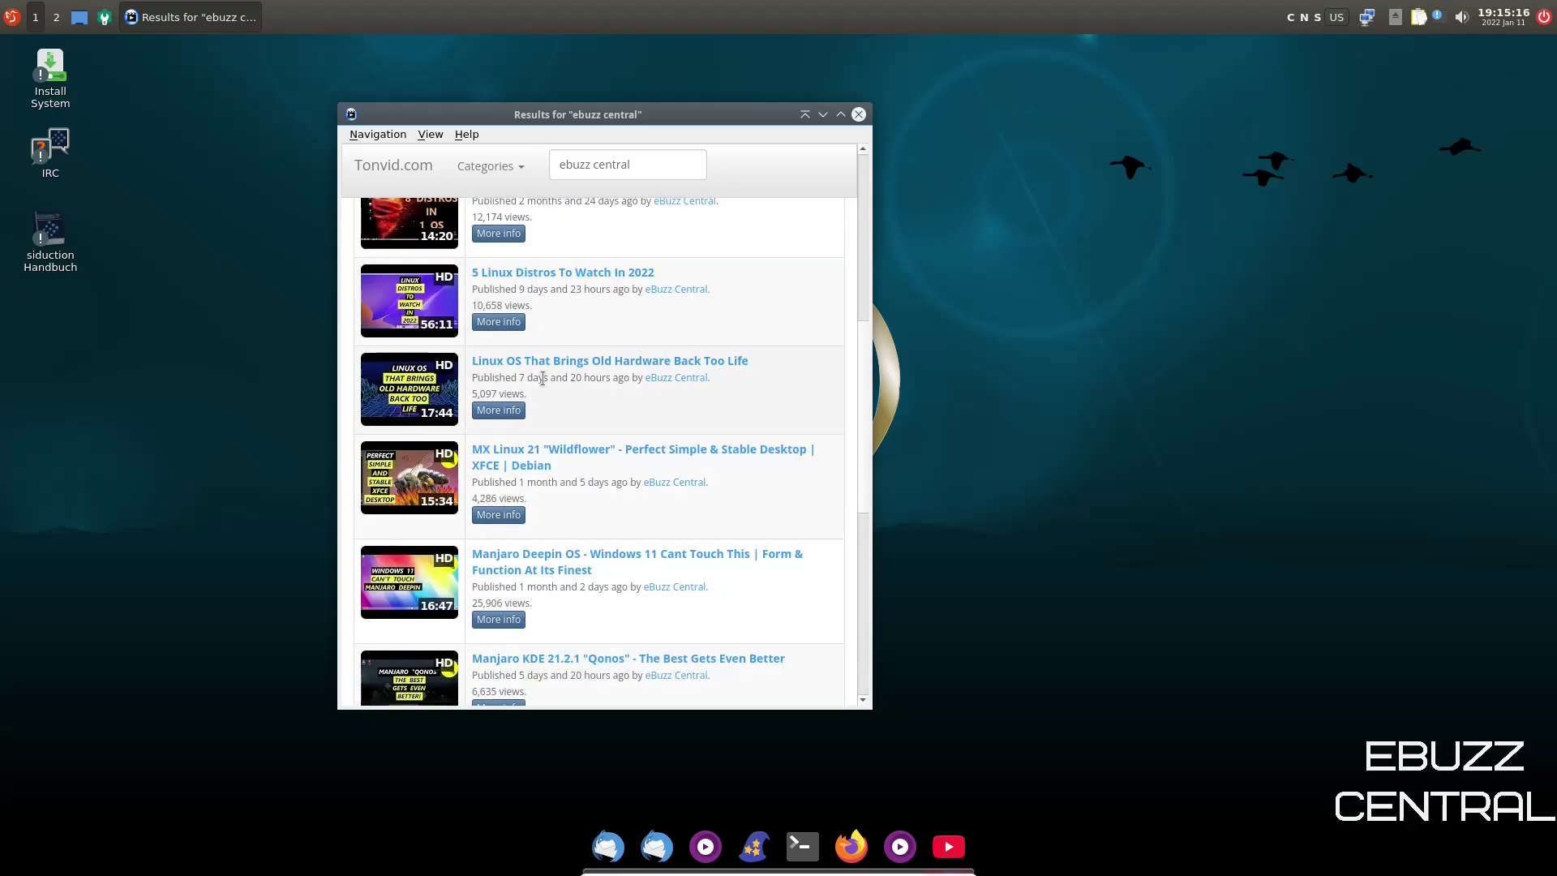
scroll(534, 373, up, 6)
scroll(532, 373, up, 3)
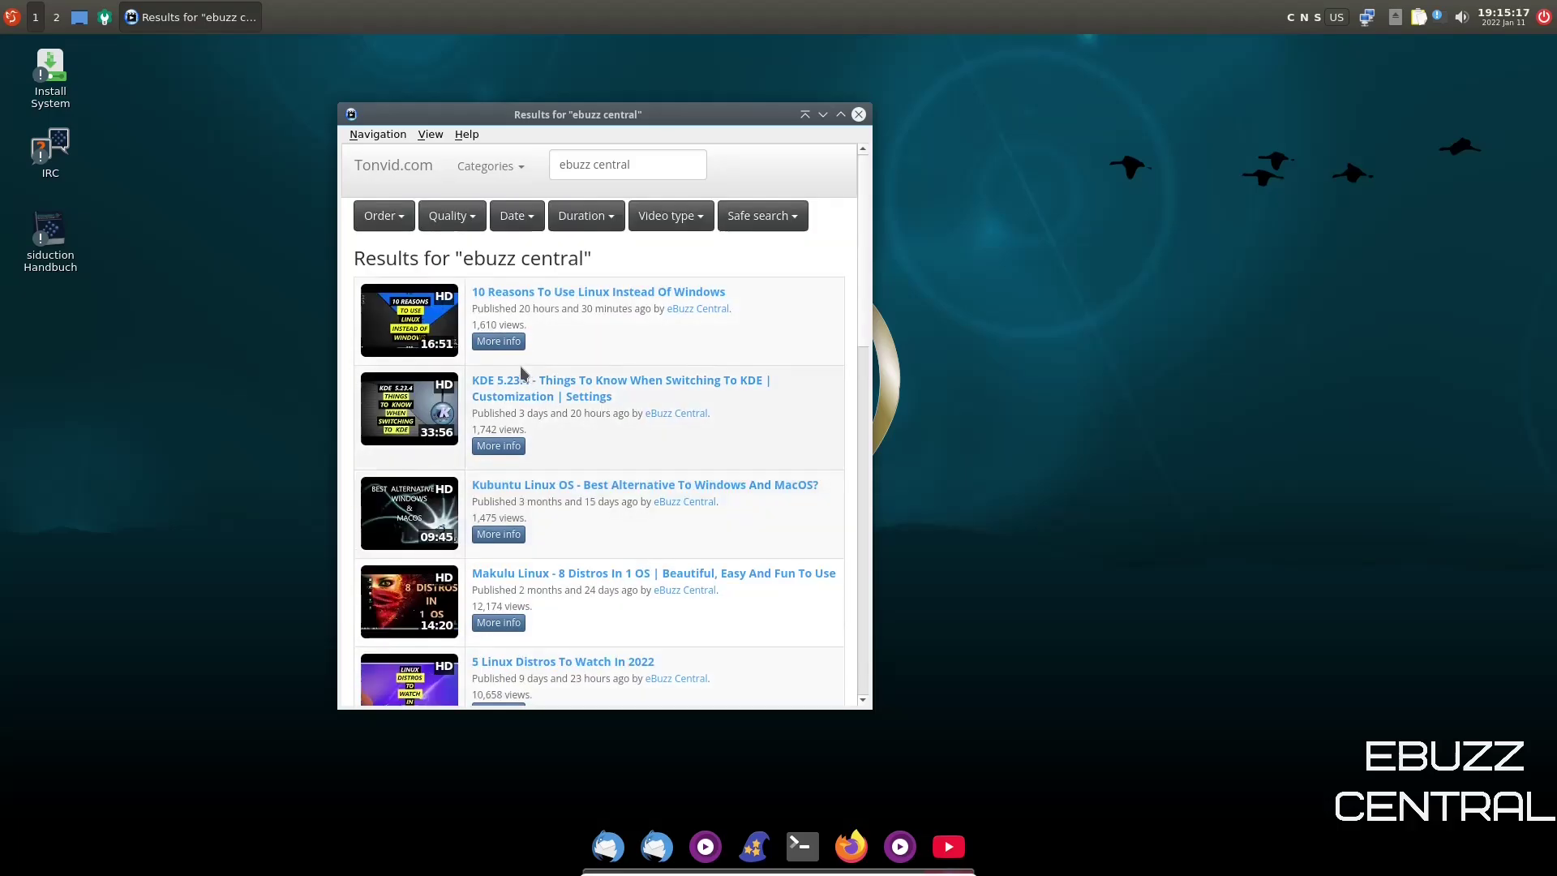
click(408, 325)
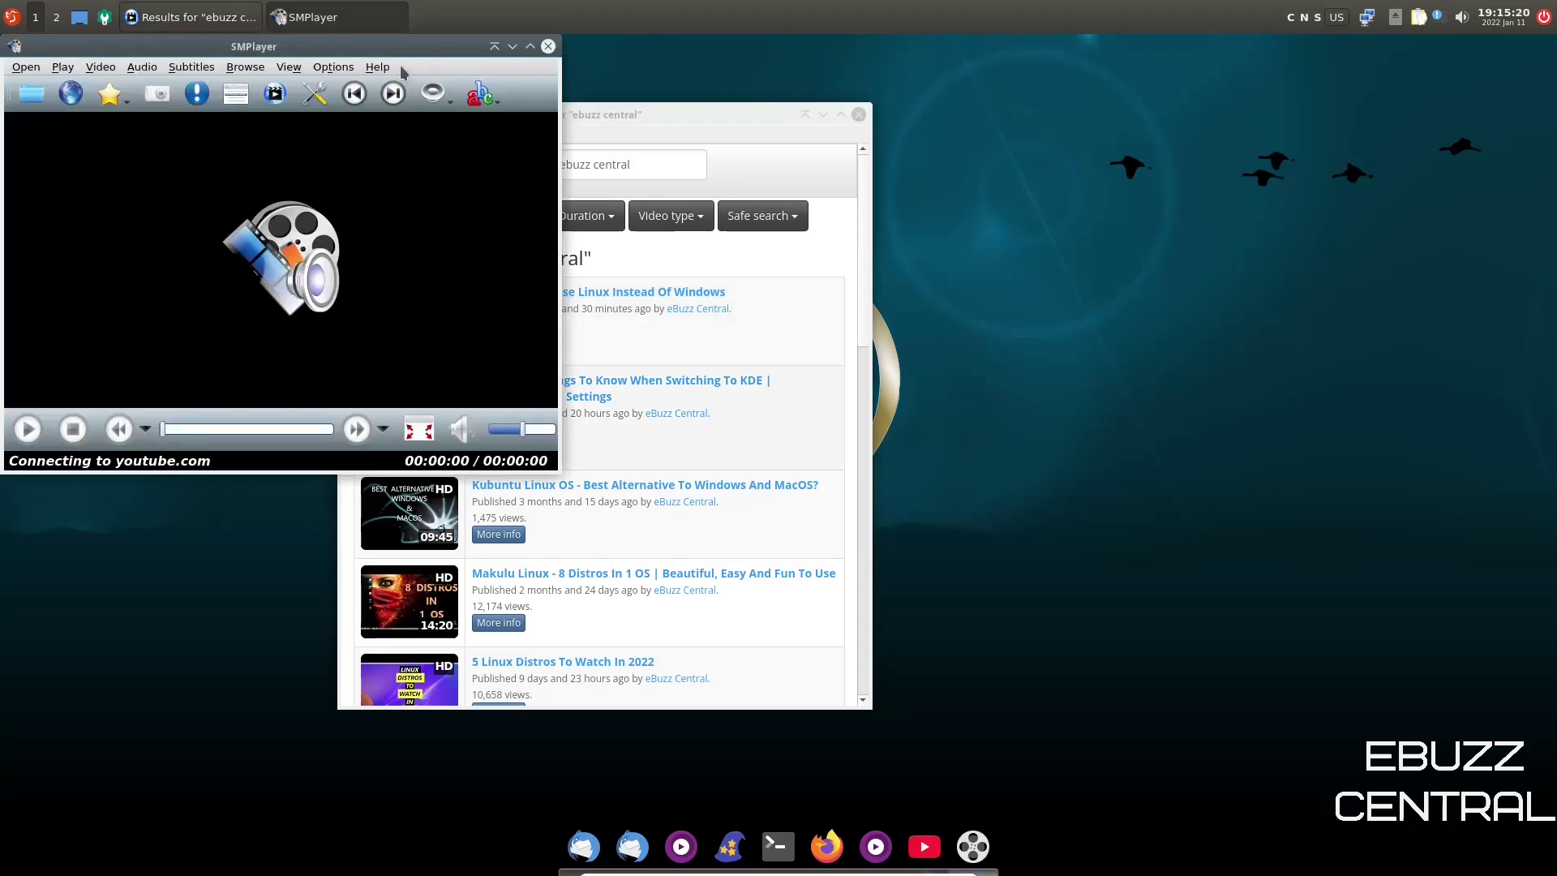
drag(395, 55, 944, 147)
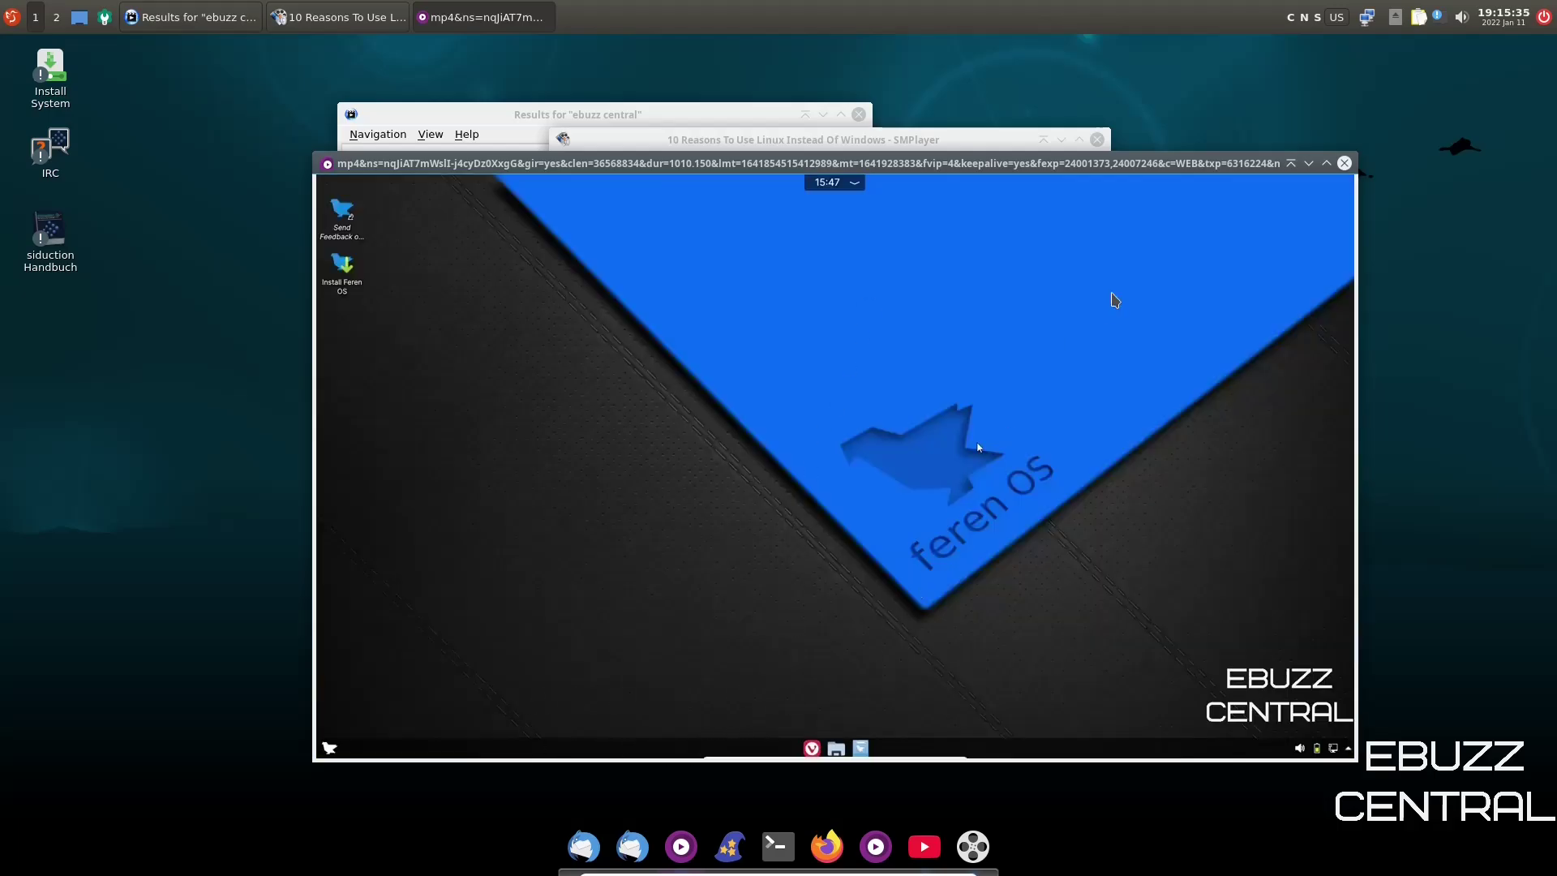
click(1344, 163)
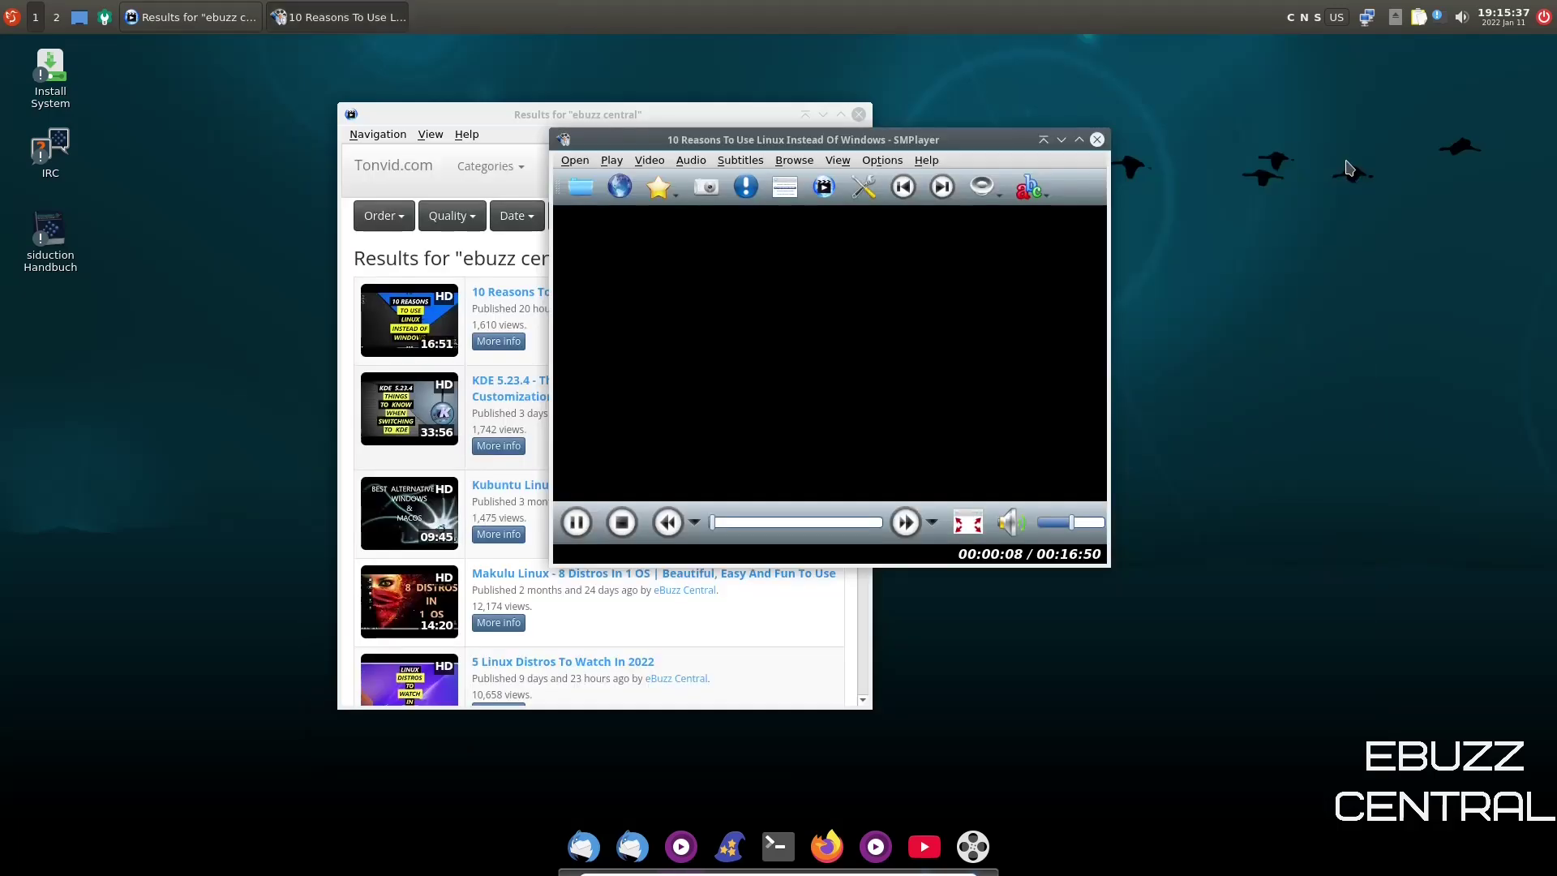
click(1097, 141)
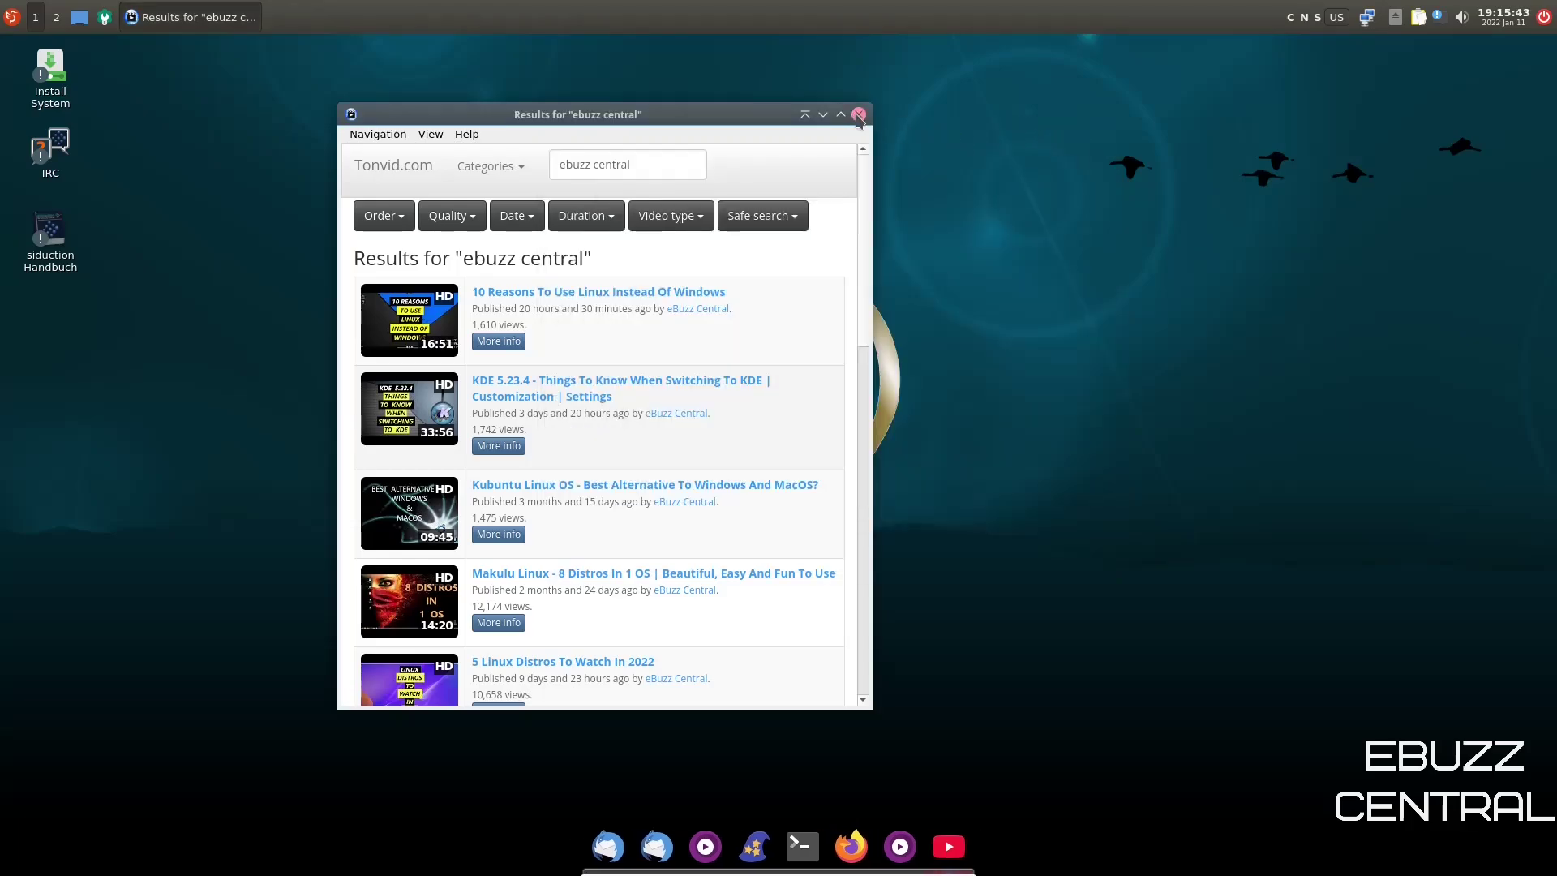
click(859, 114)
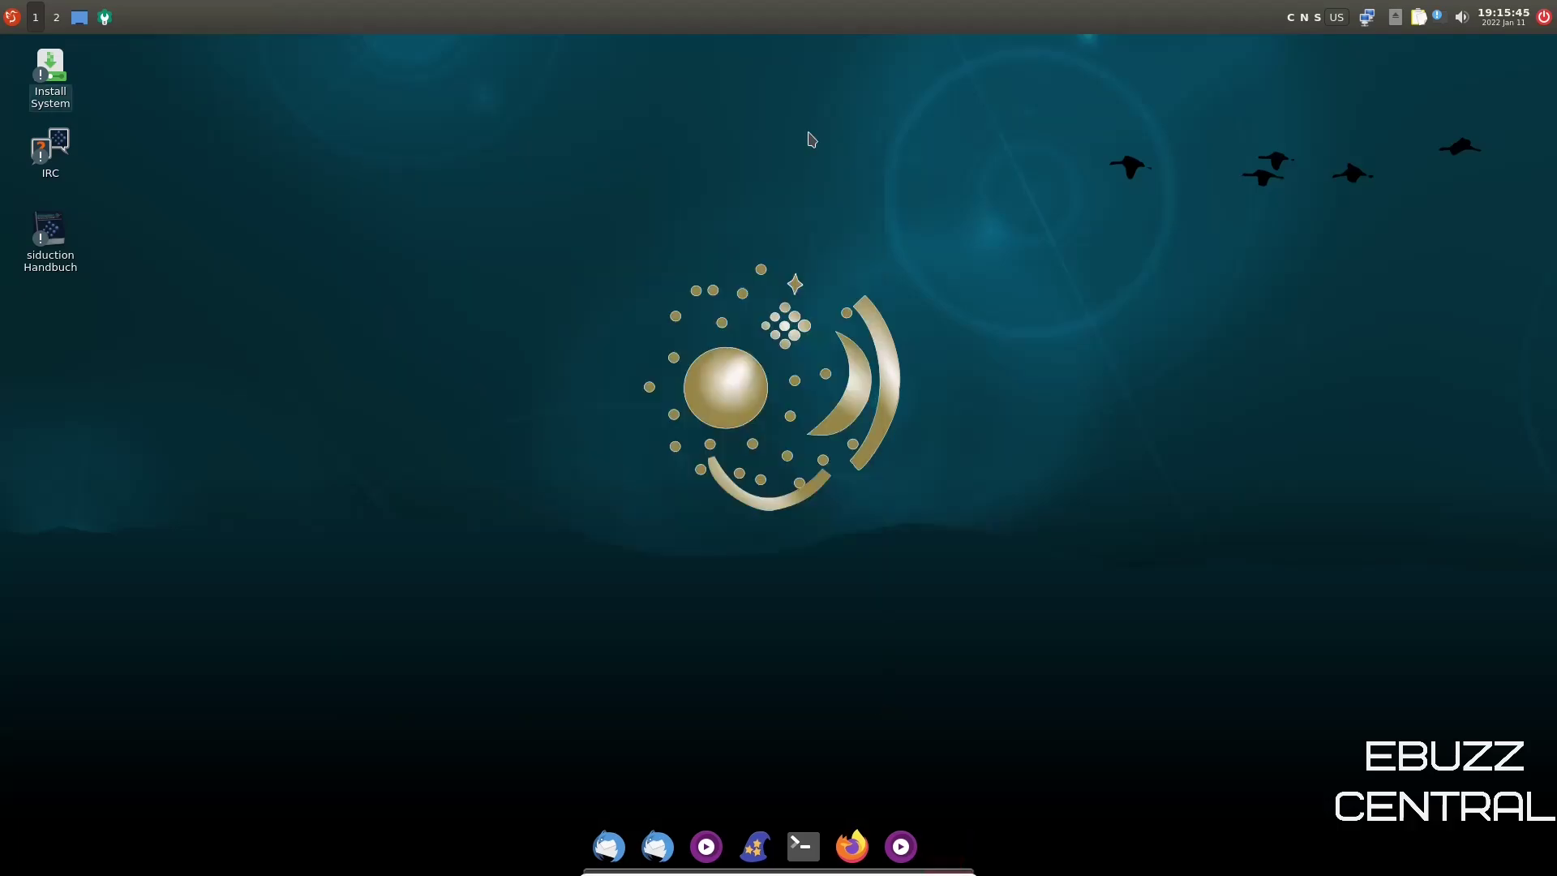
click(12, 16)
mouse_move(85, 183)
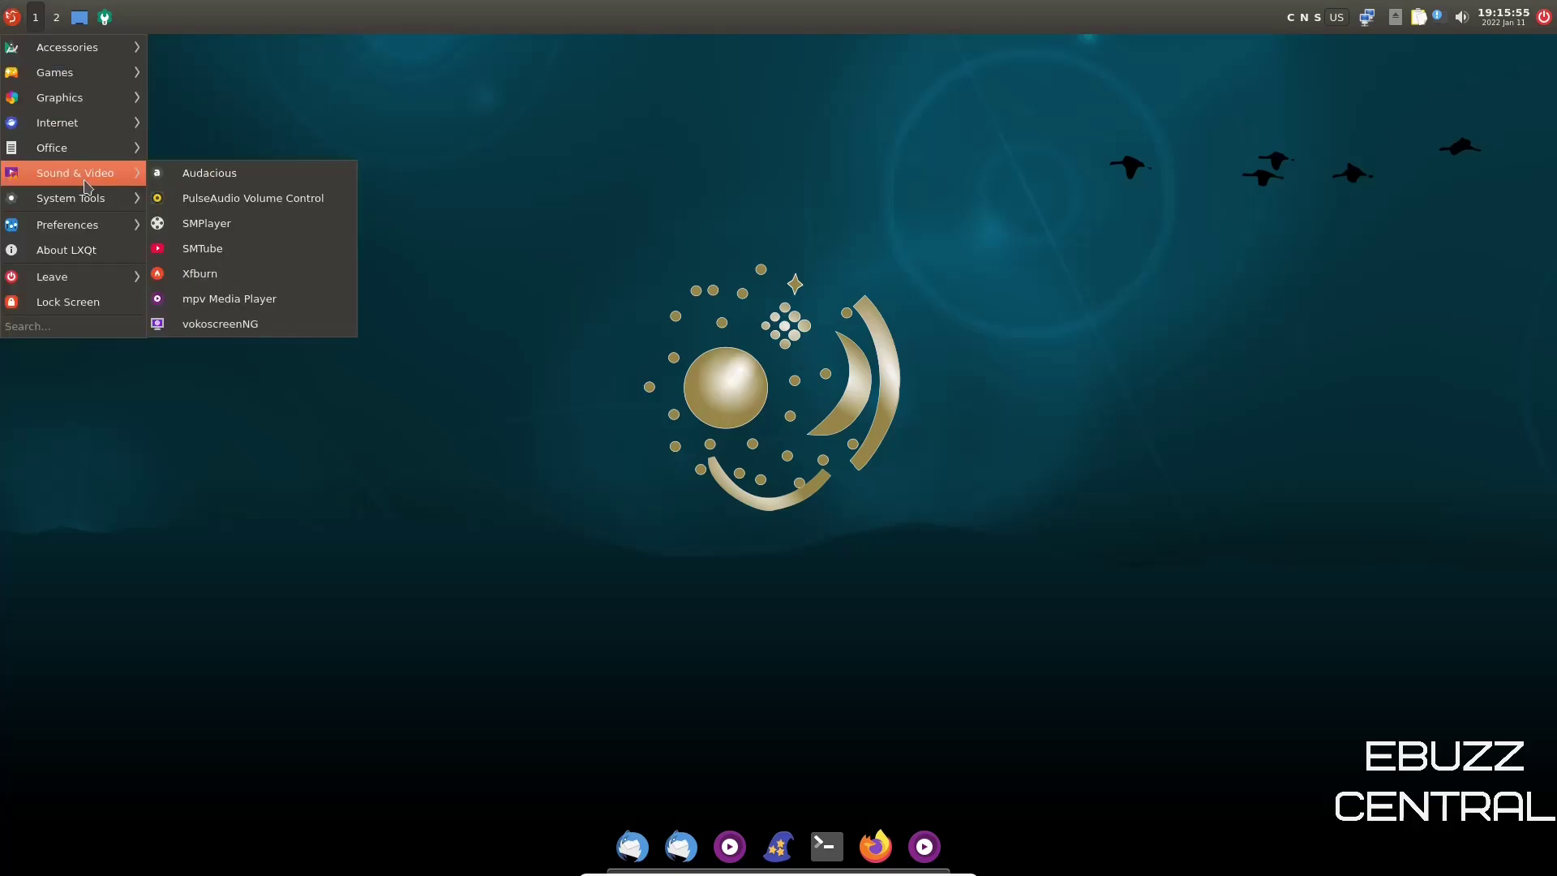
mouse_move(91, 212)
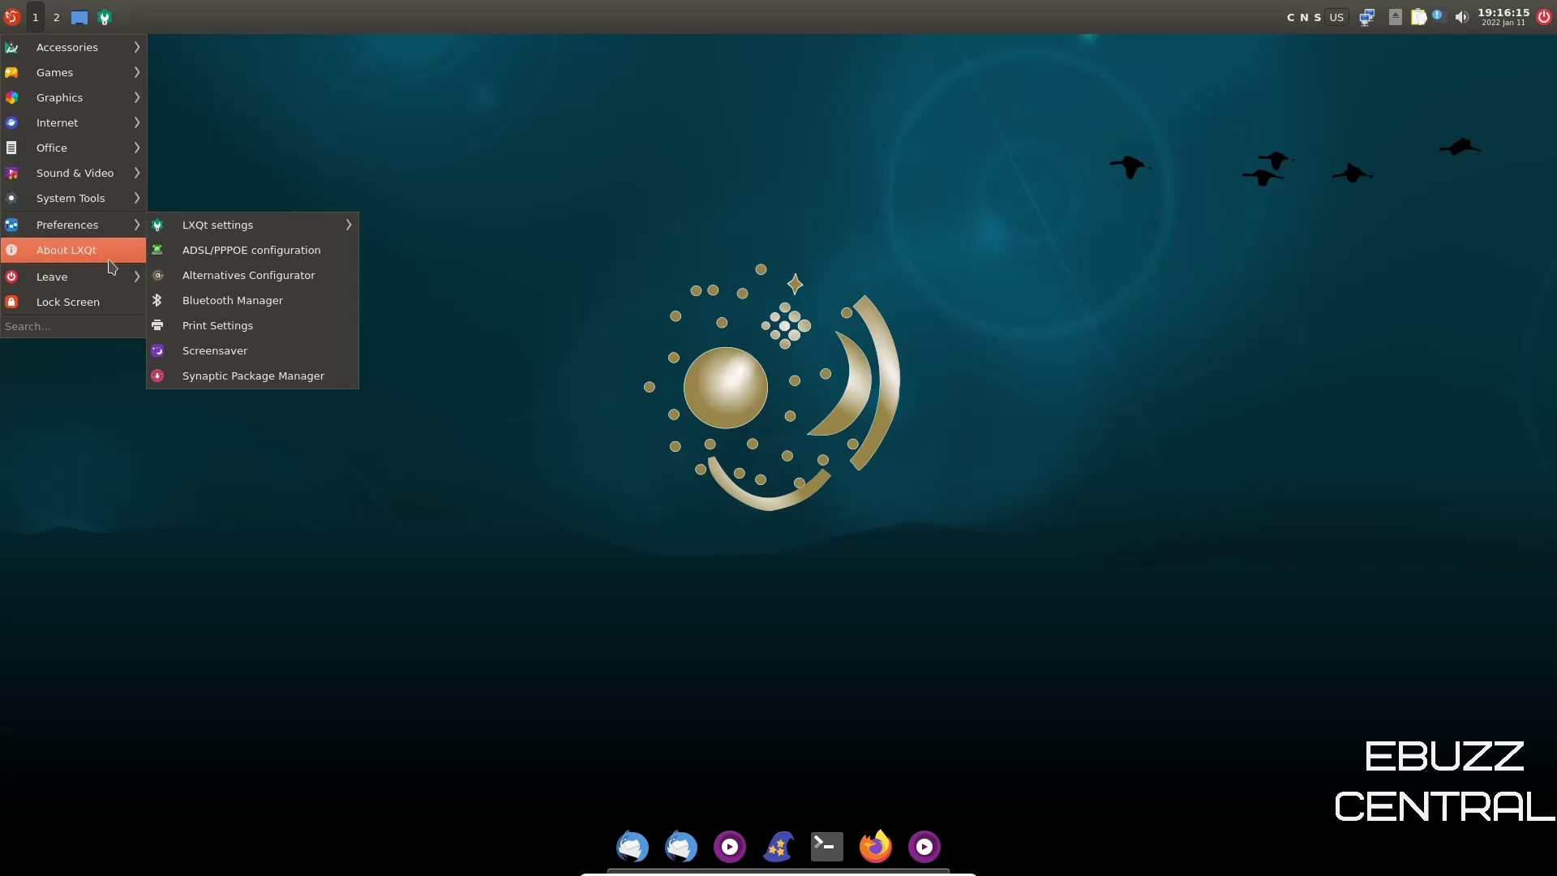
mouse_move(101, 278)
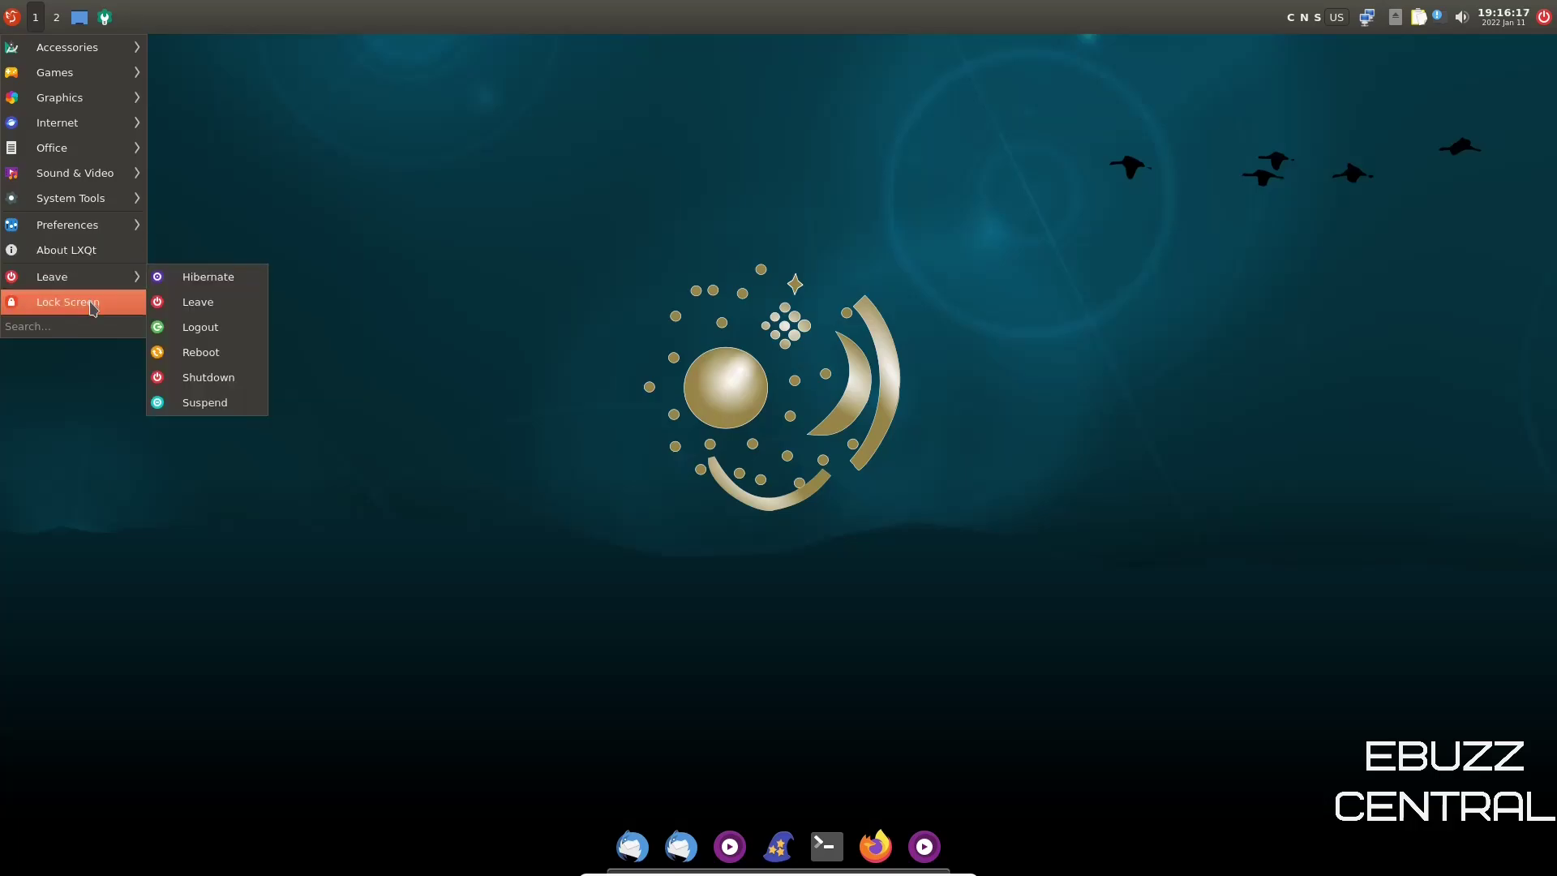
click(667, 275)
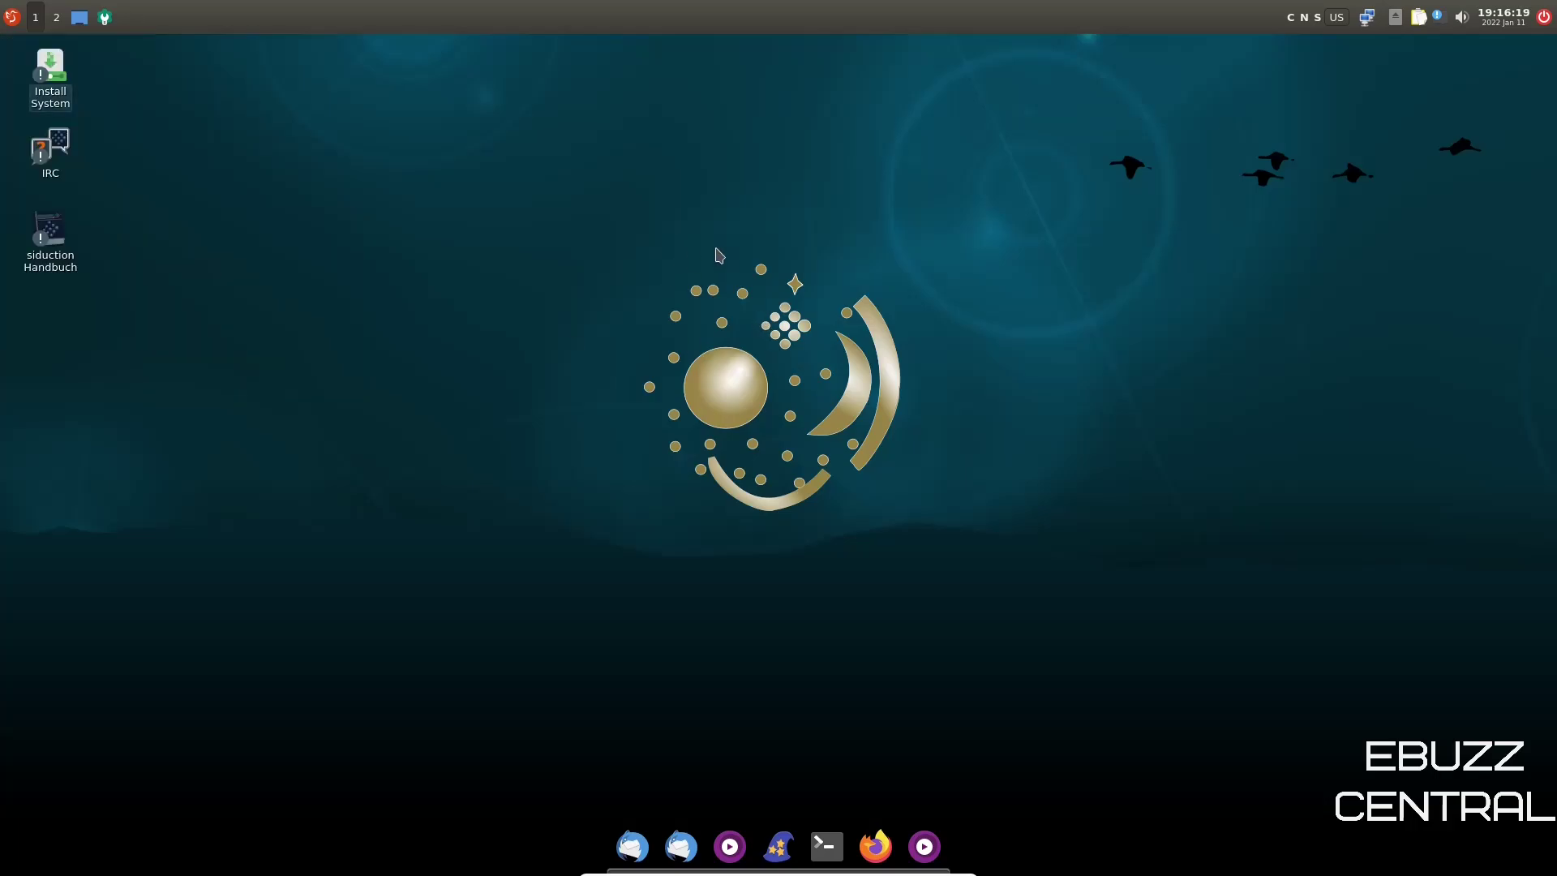